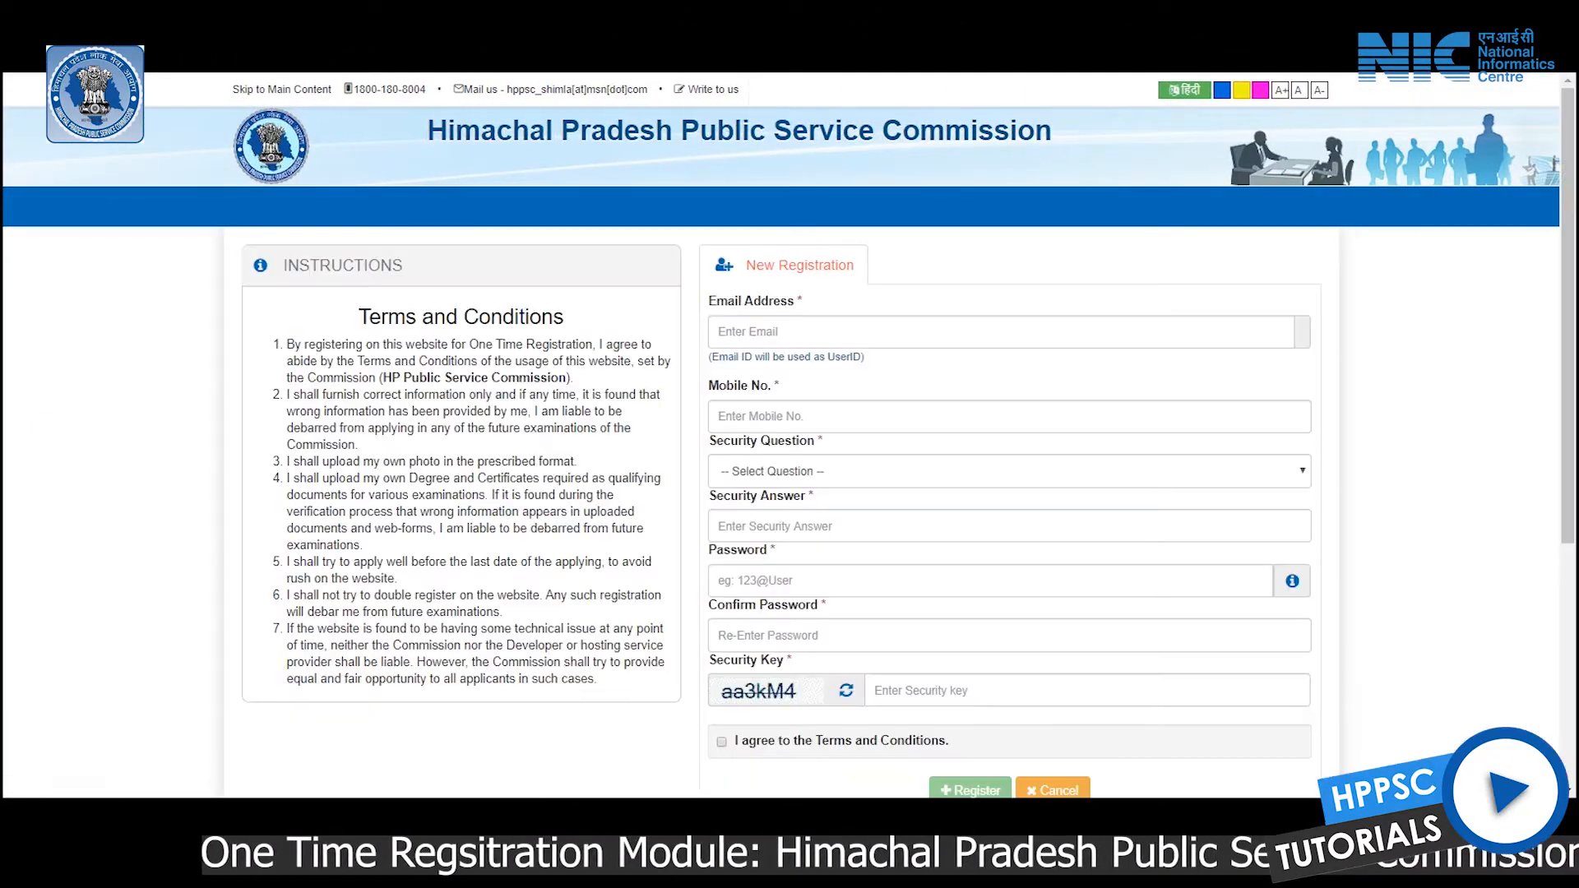
Place the cursor in the New Registration form's Email field to begin registering
{"action": "left_click", "coordinate": [1000, 332]}
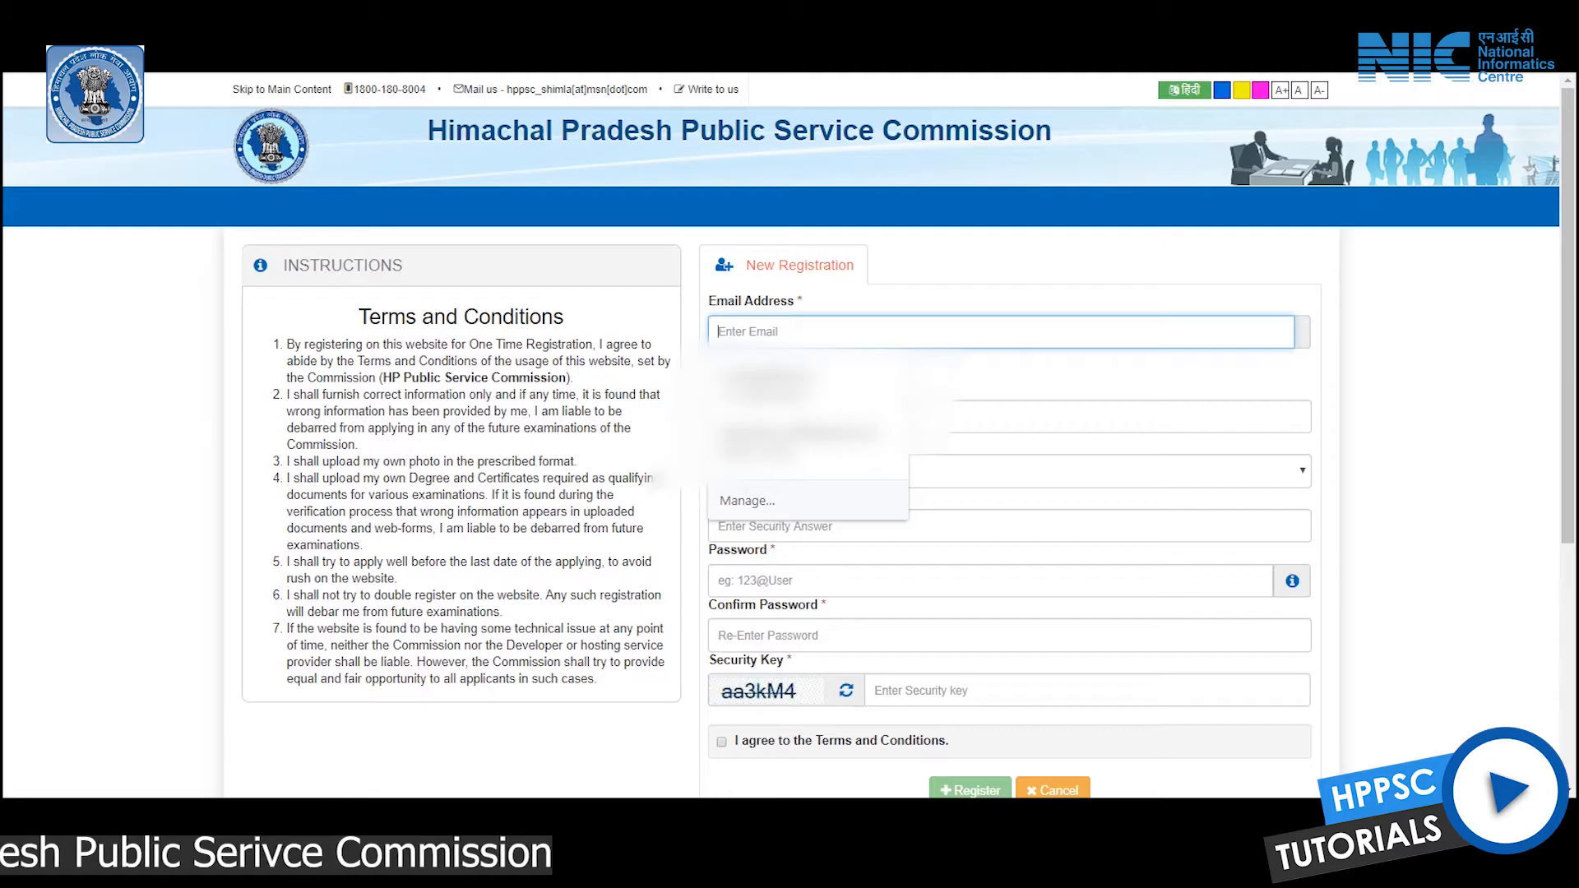
Enter the email address and mobile number, and choose the first-pet security question with its answer
{"action": "type", "text": "shan"}
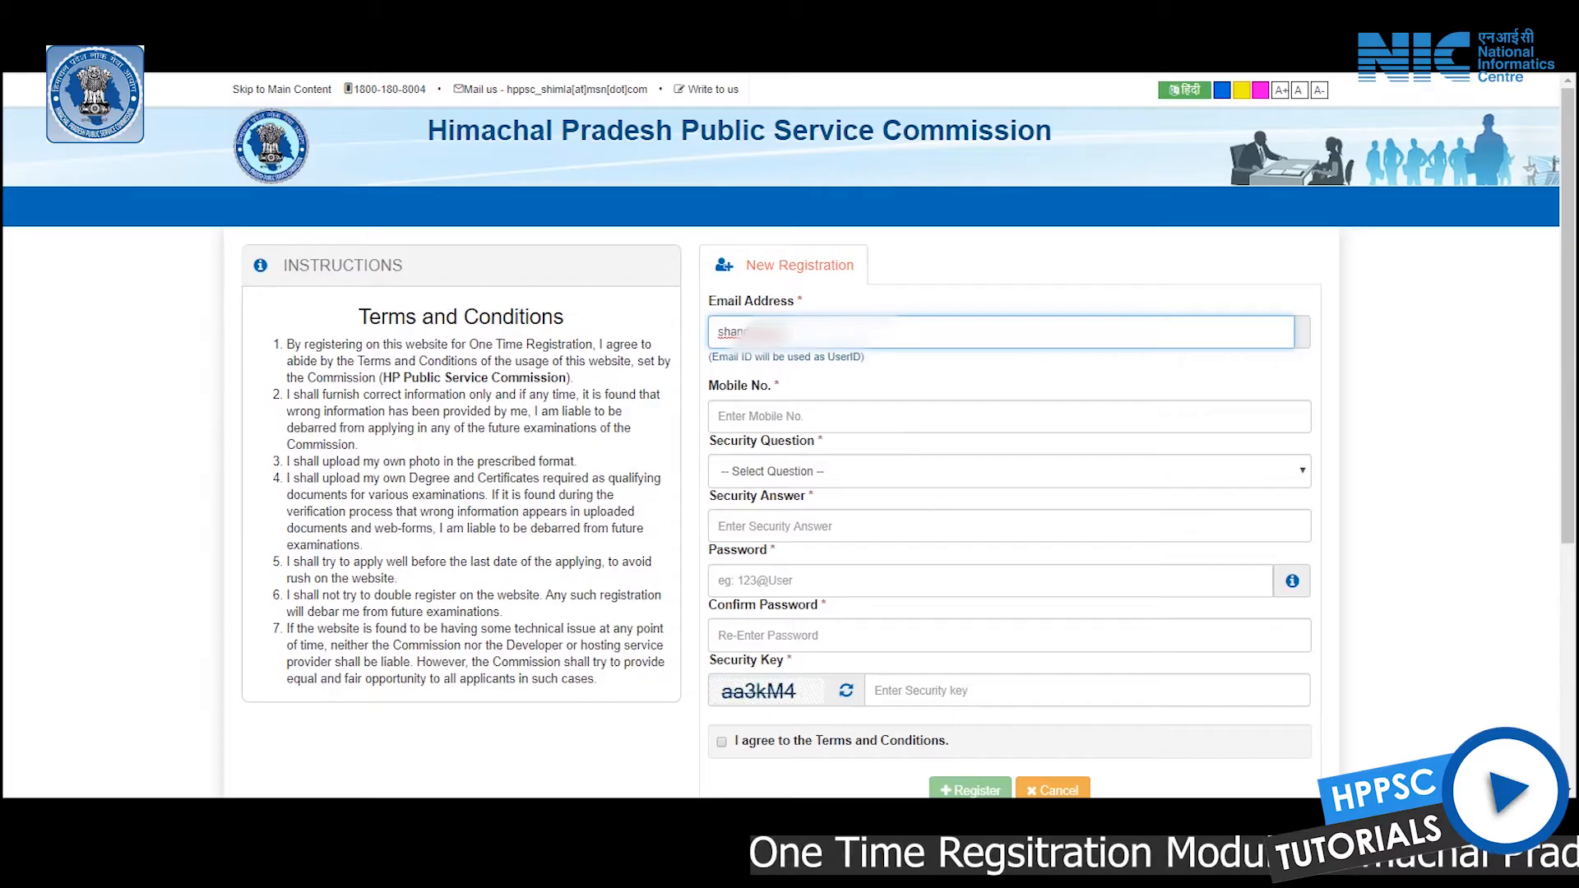
{"action": "left_click", "coordinate": [822, 417]}
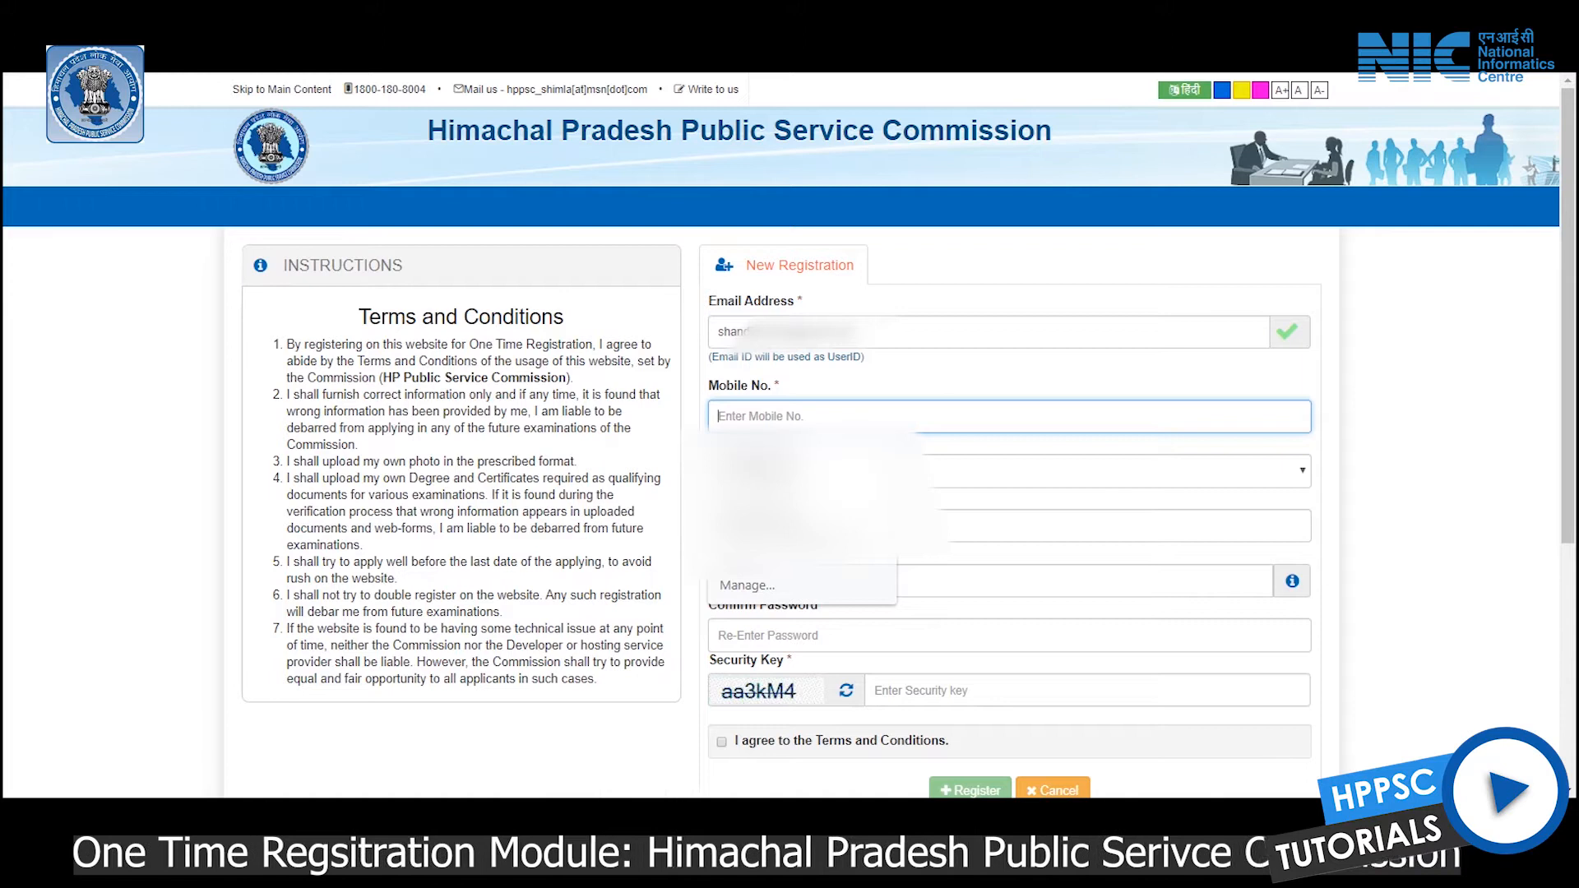
{"action": "type", "text": "99"}
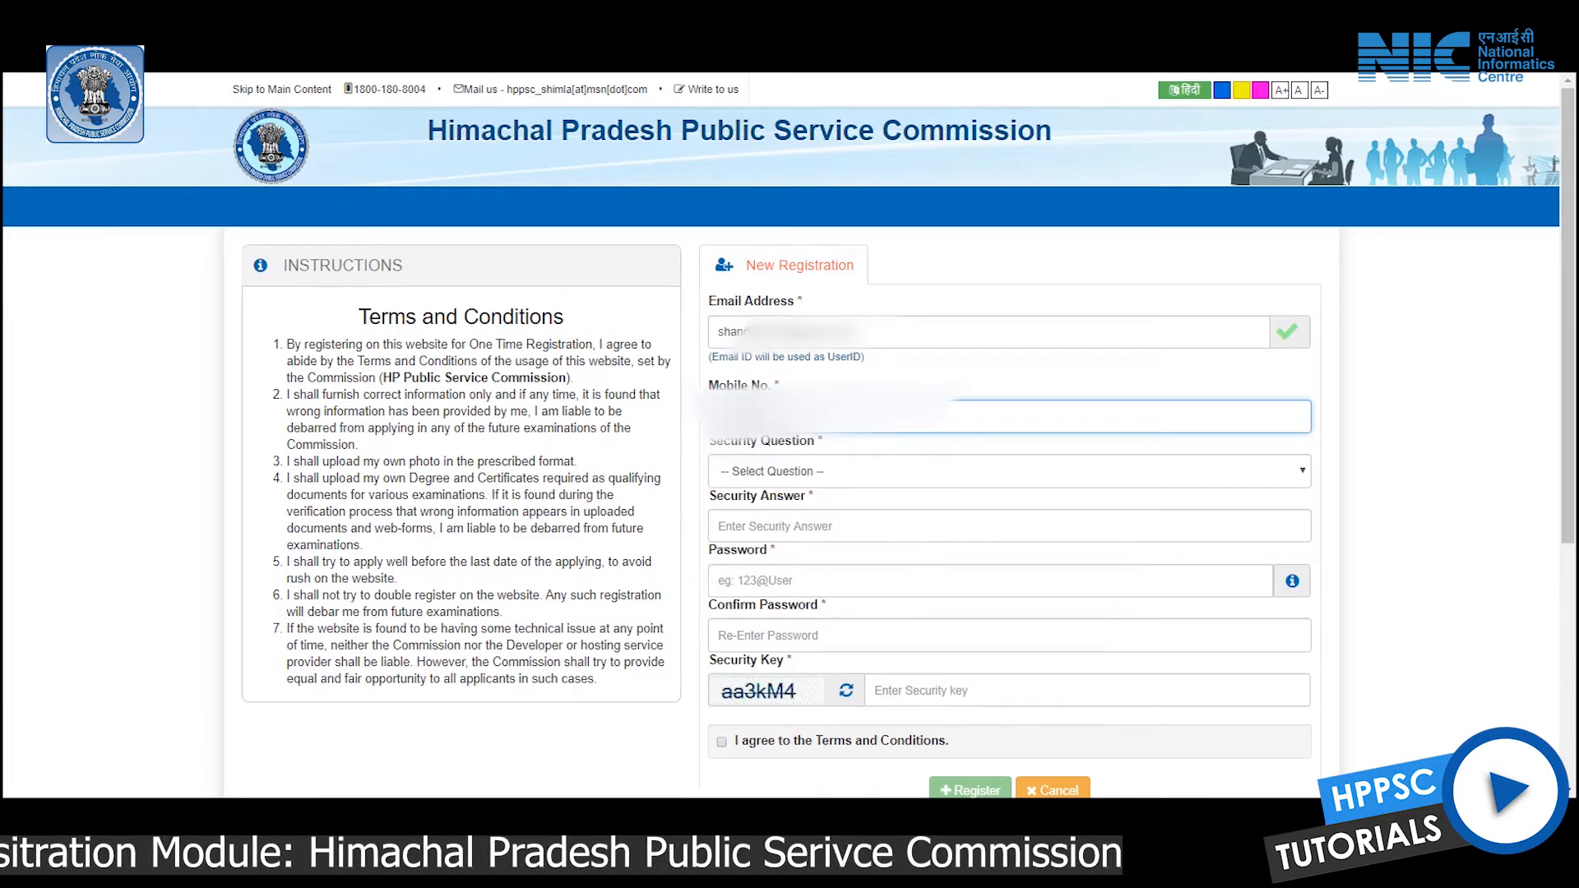
{"action": "left_click", "coordinate": [1009, 470]}
{"action": "left_click", "coordinate": [822, 532]}
{"action": "left_click", "coordinate": [1009, 526]}
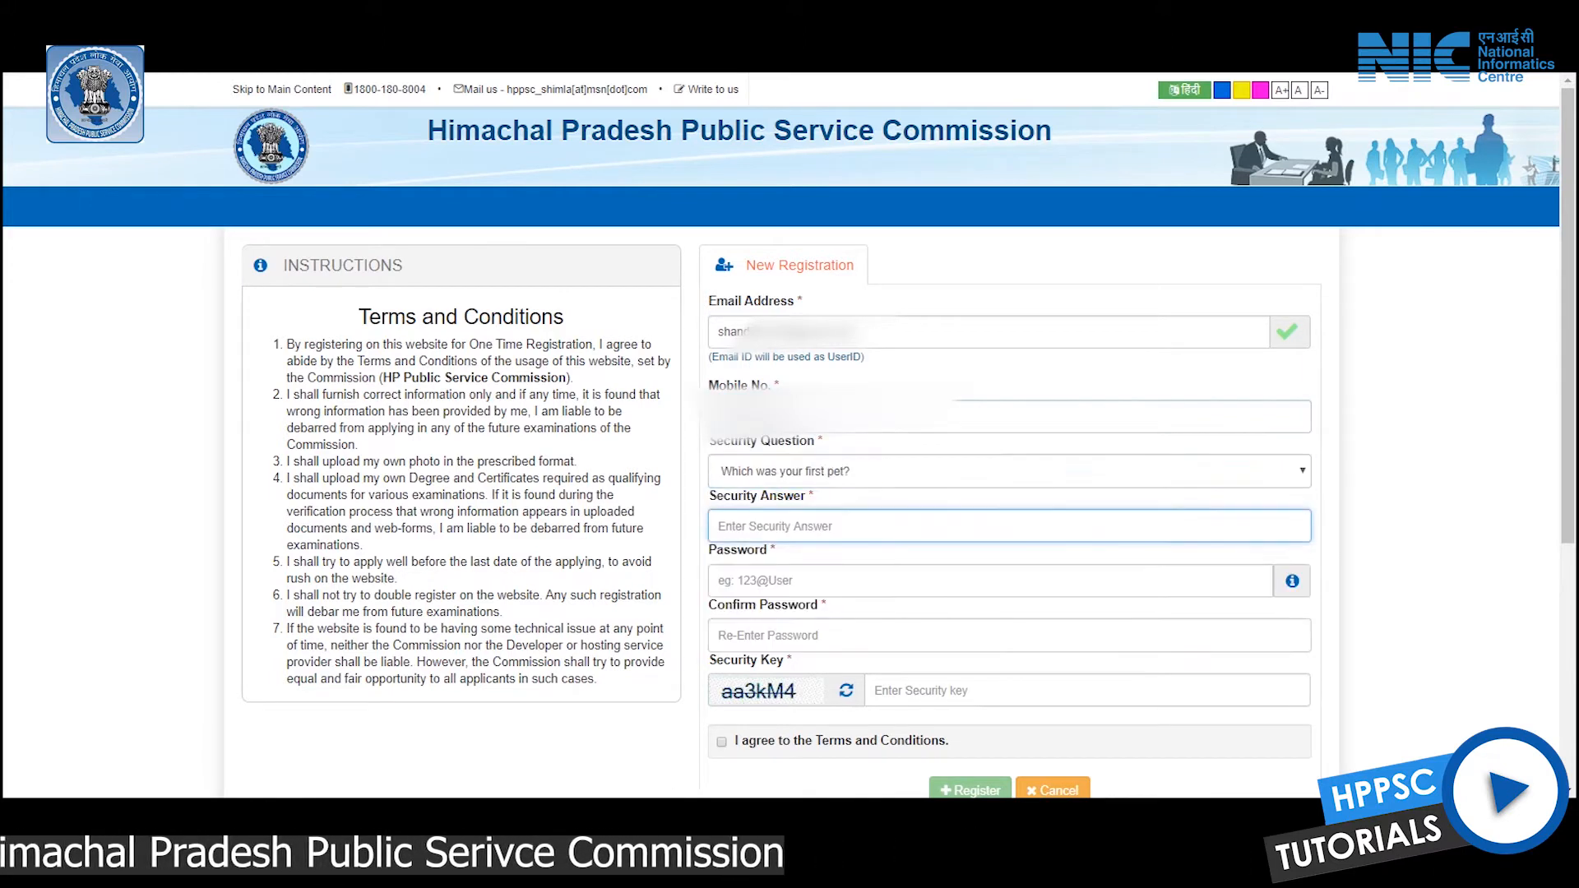
{"action": "left_click", "coordinate": [822, 581]}
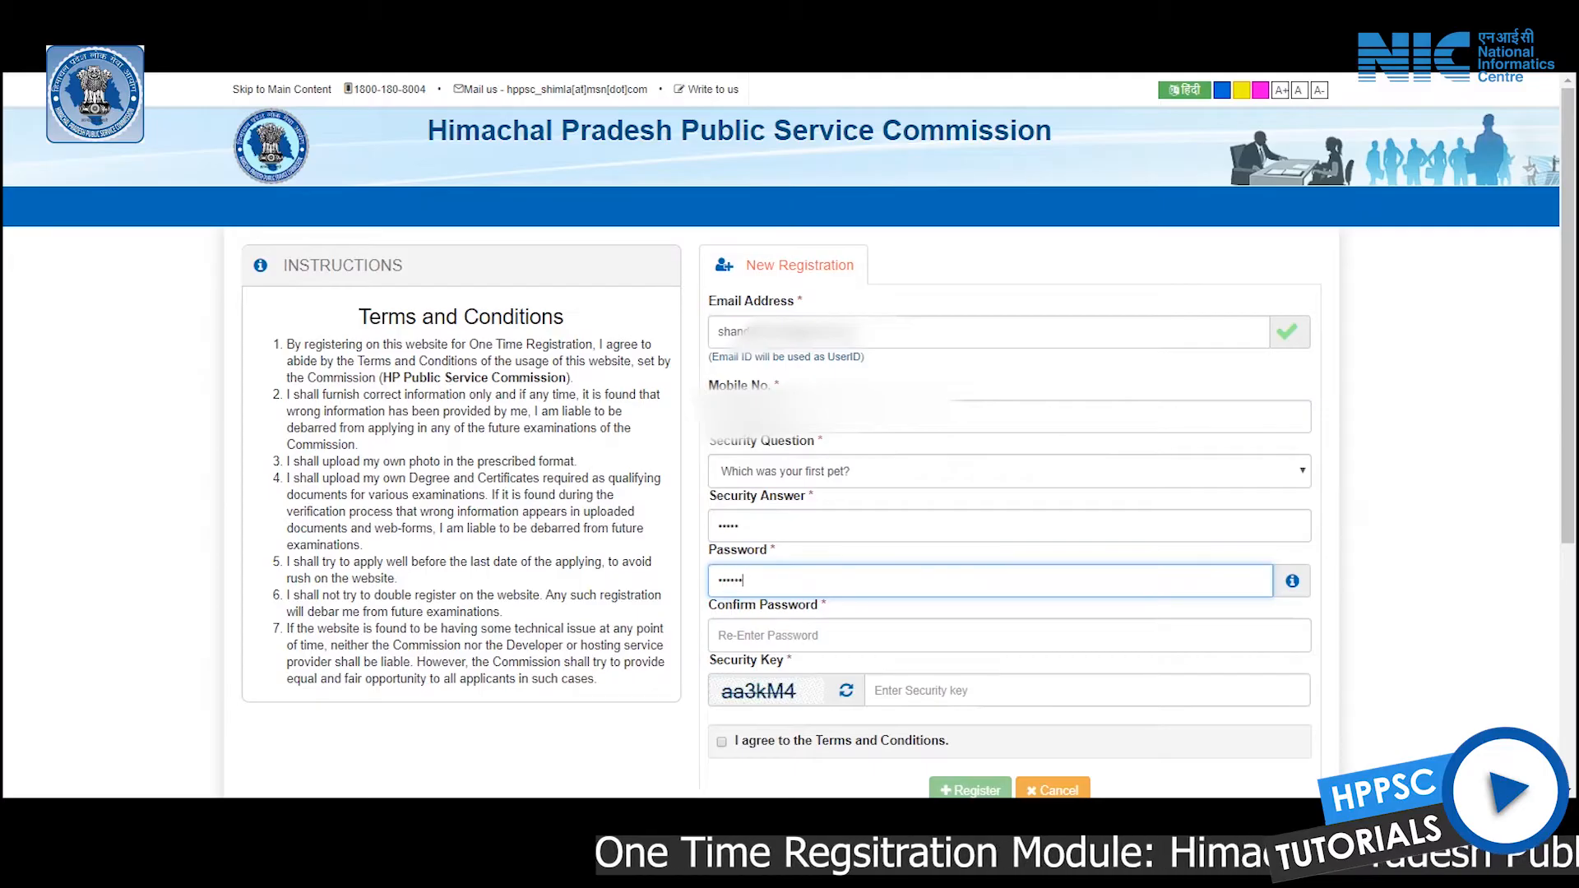
Enter and confirm the password, fill in the security key, accept the terms and register
{"action": "left_click", "coordinate": [720, 635]}
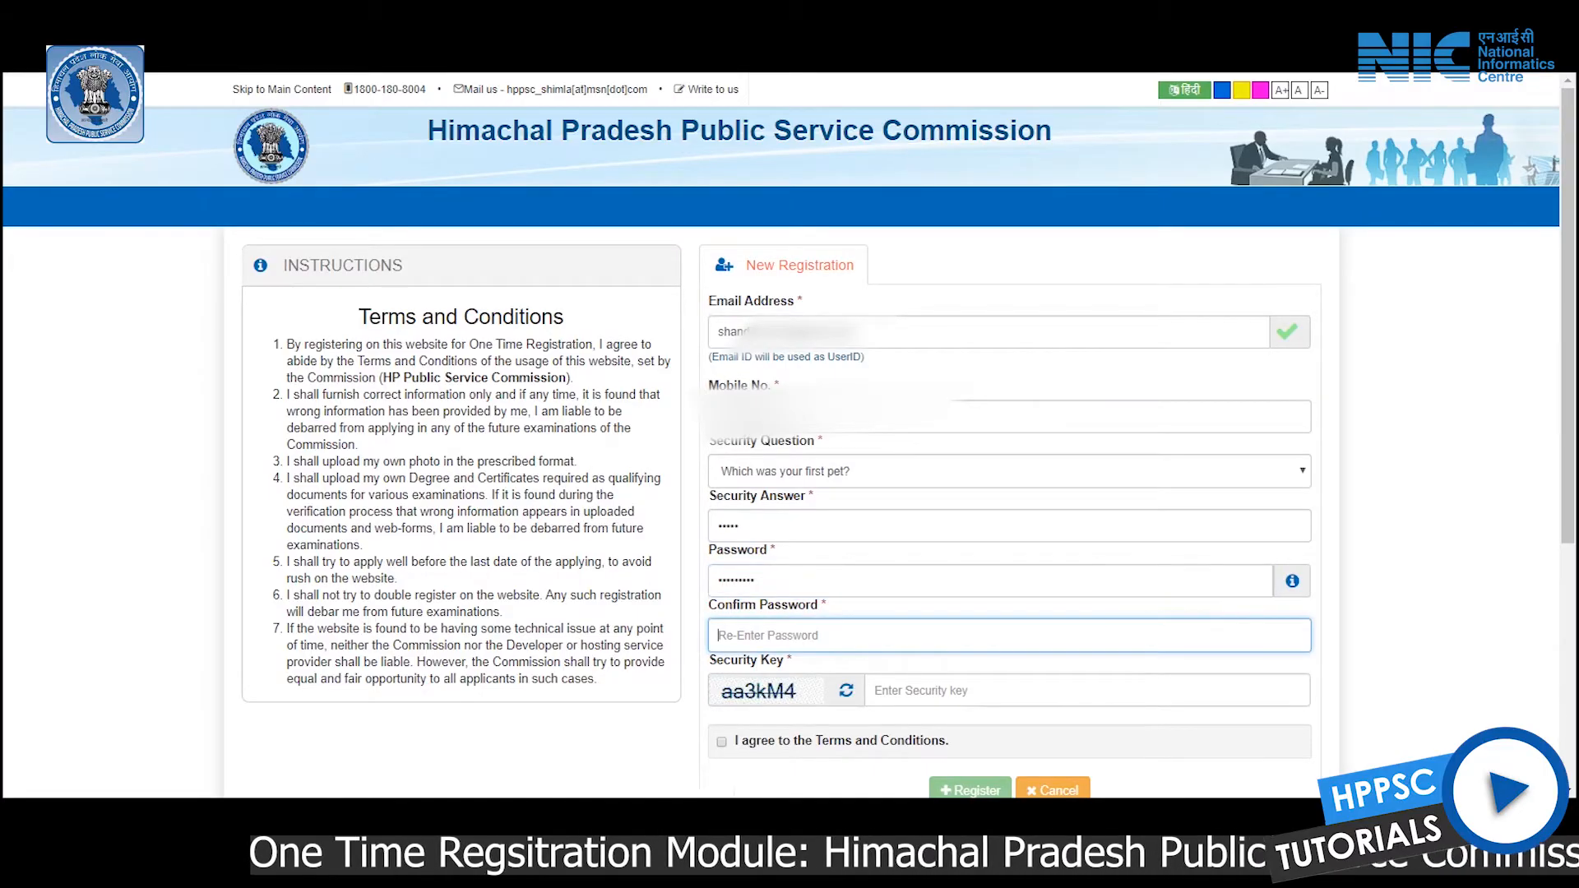
{"action": "type", "text": "••••••"}
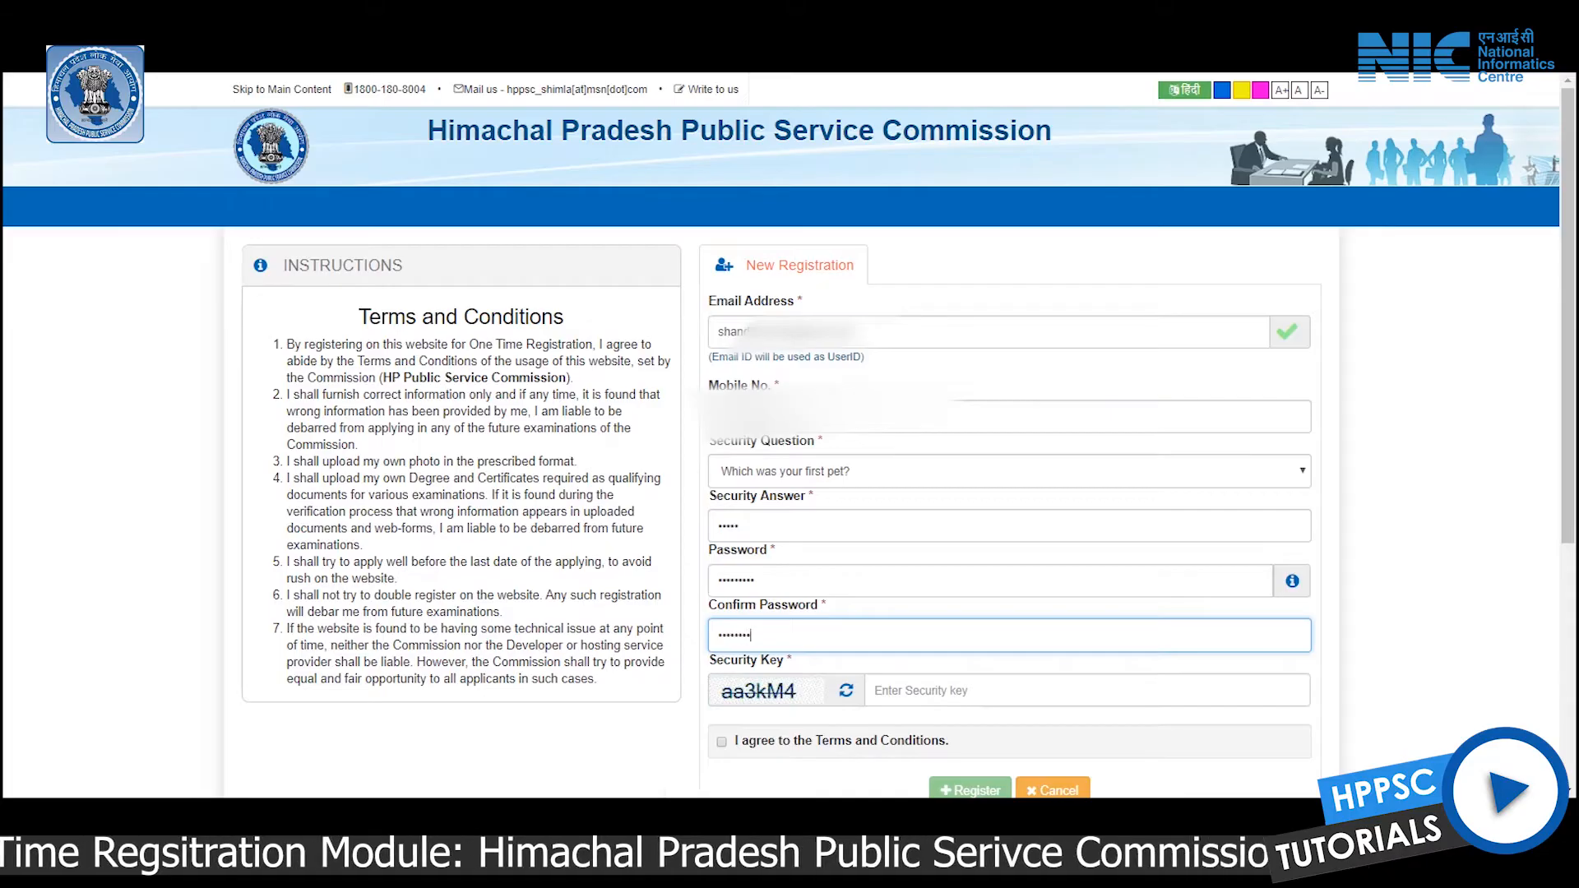
{"action": "left_click", "coordinate": [880, 690]}
{"action": "type", "text": "aa3kM4"}
{"action": "left_click", "coordinate": [721, 740]}
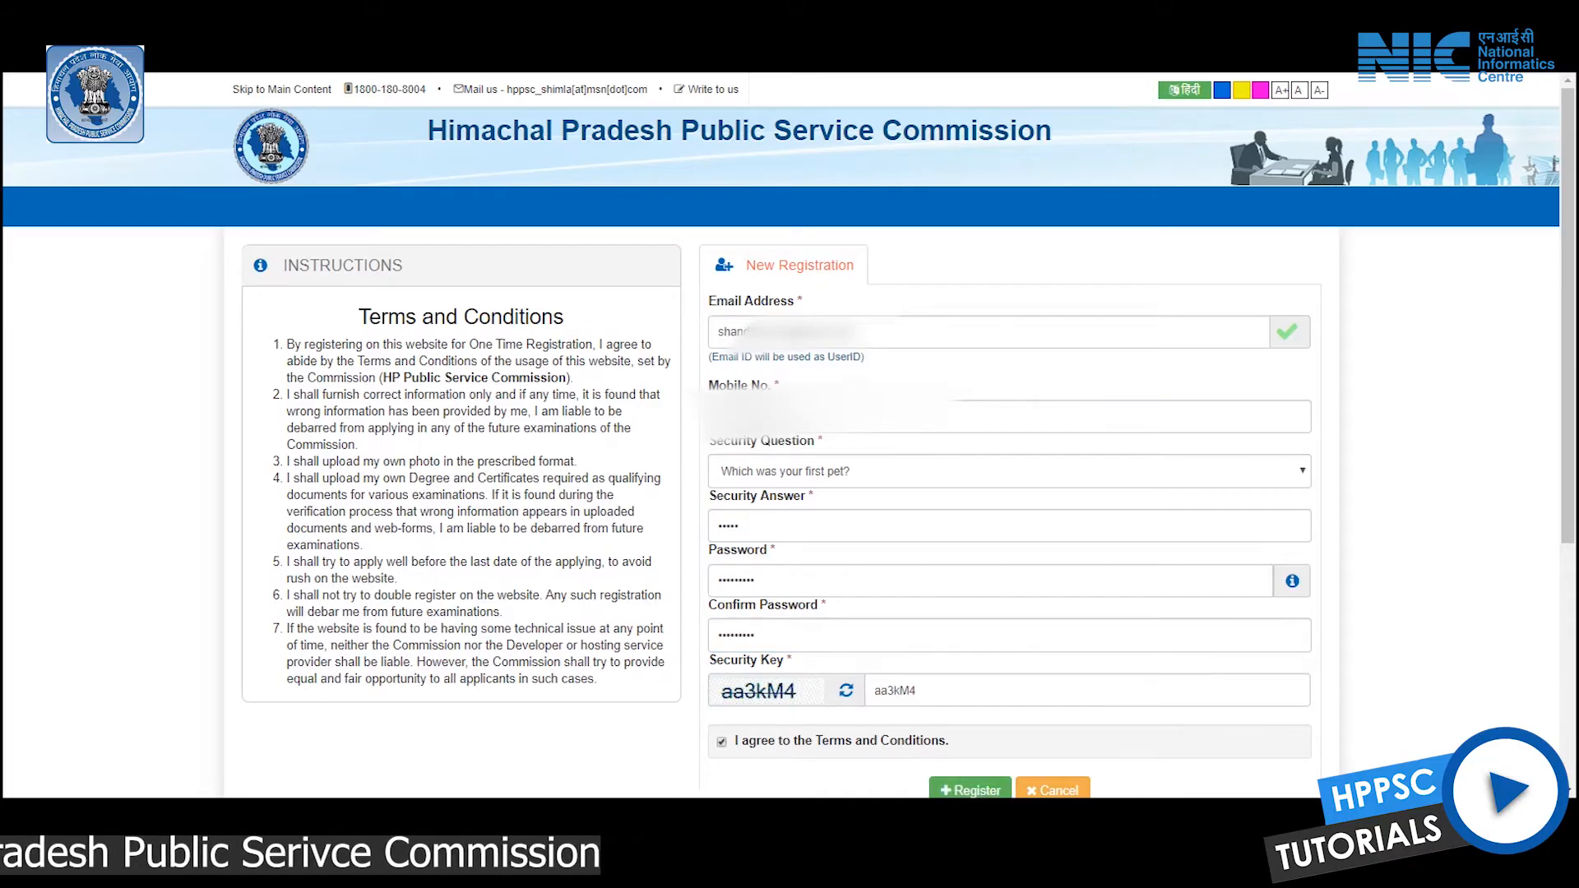
{"action": "scroll", "coordinate": [790, 493], "scroll_direction": "down", "scroll_amount": 3}
{"action": "left_click", "coordinate": [970, 790]}
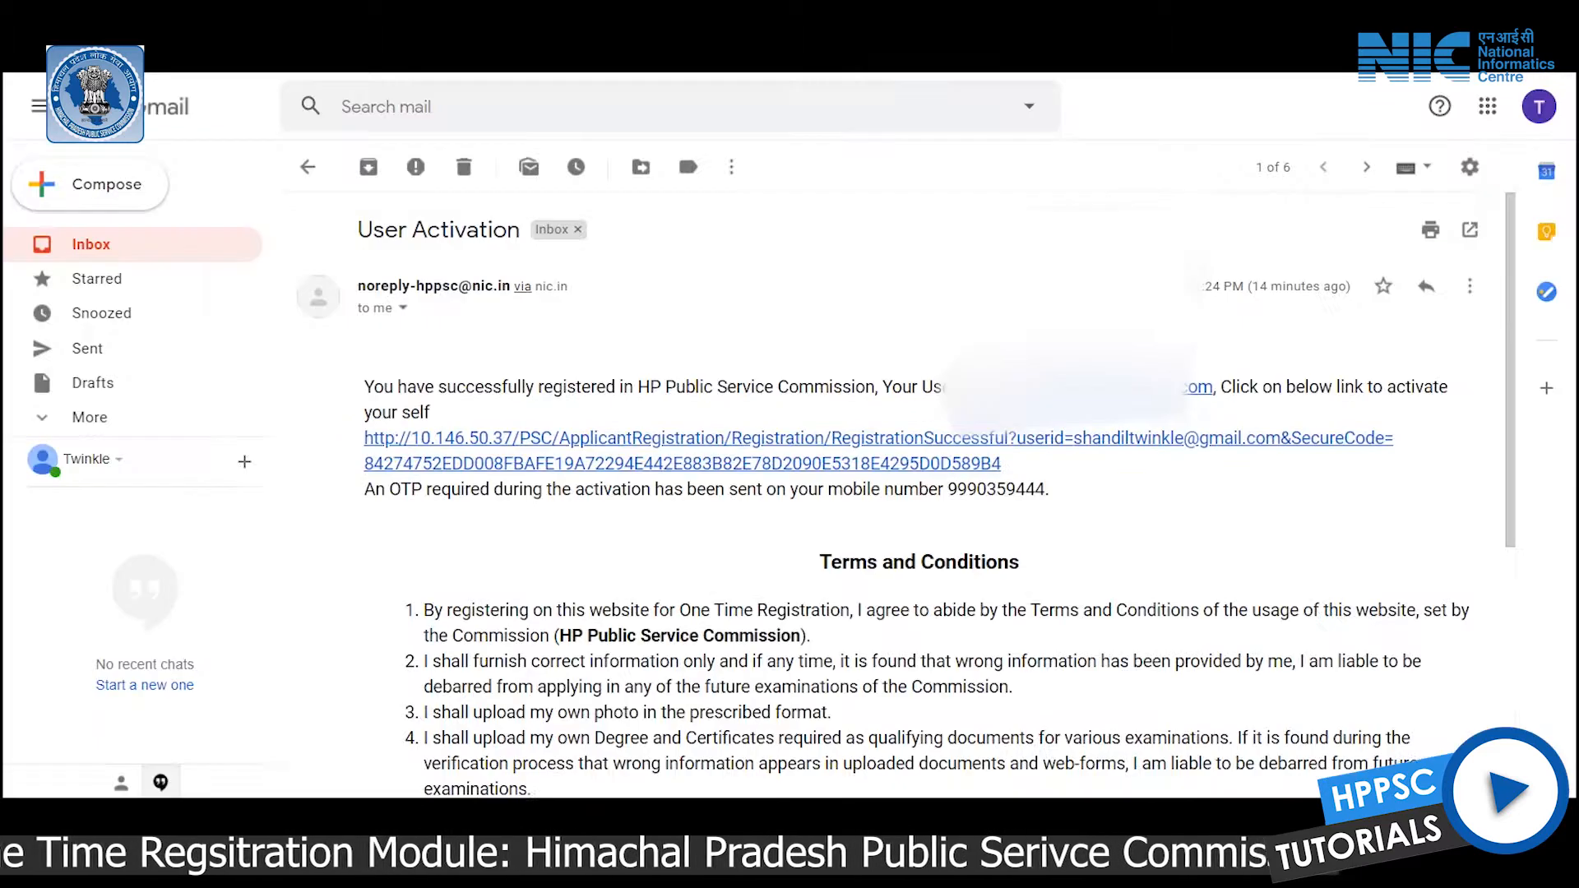
Scroll down the Registered Successfully! page to read the activation link and OTP notice
{"action": "scroll", "coordinate": [904, 494], "scroll_direction": "down", "scroll_amount": 3}
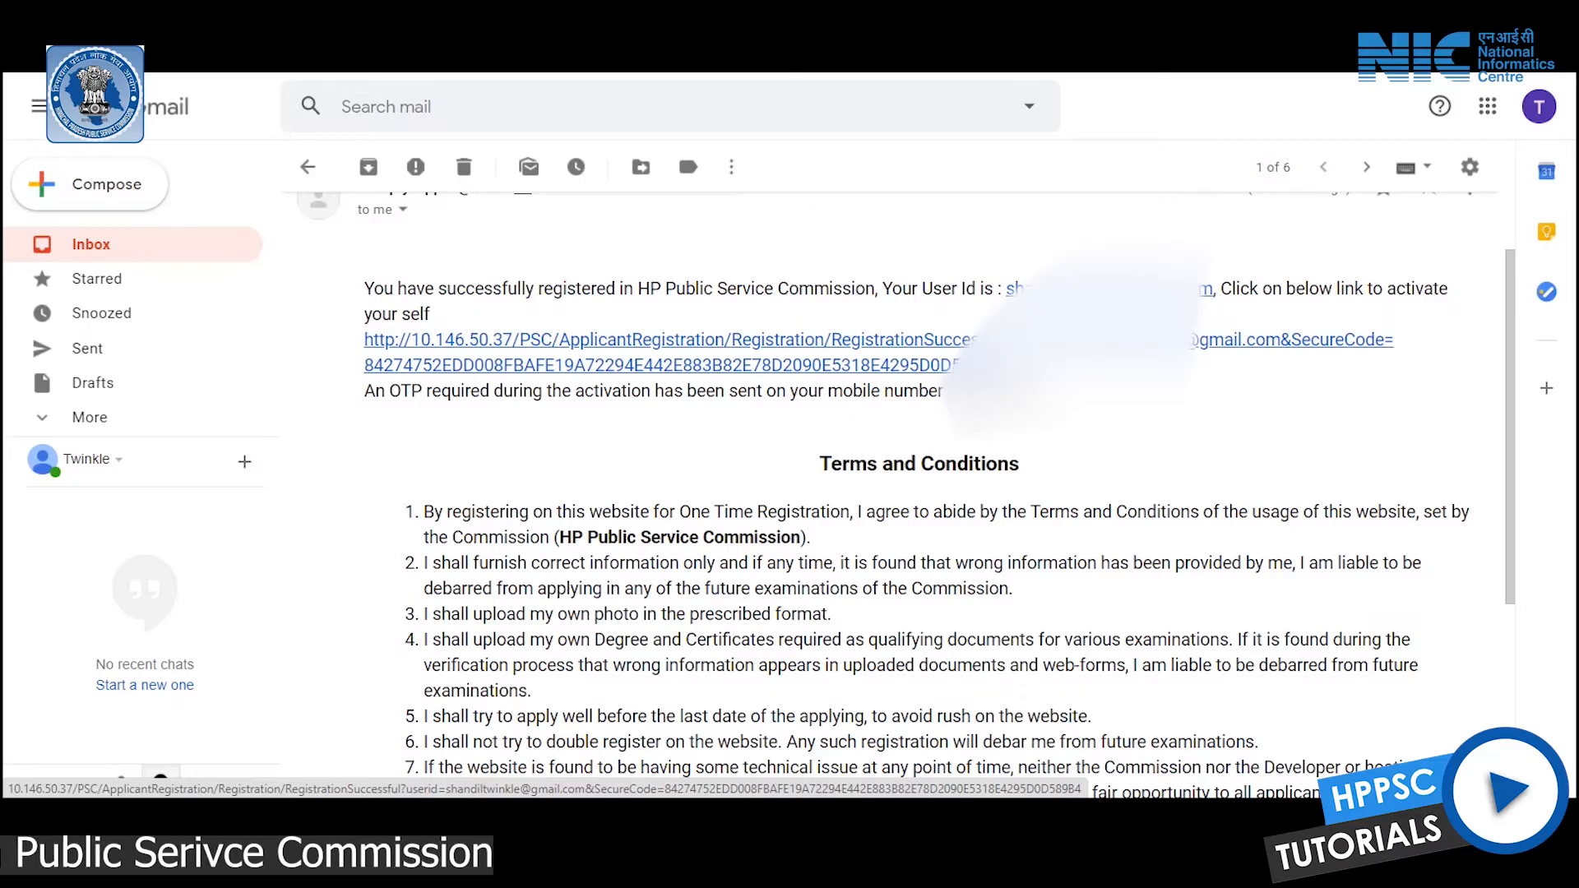
Follow the account activation link in the HPPSC registration email
{"action": "left_click", "coordinate": [658, 340]}
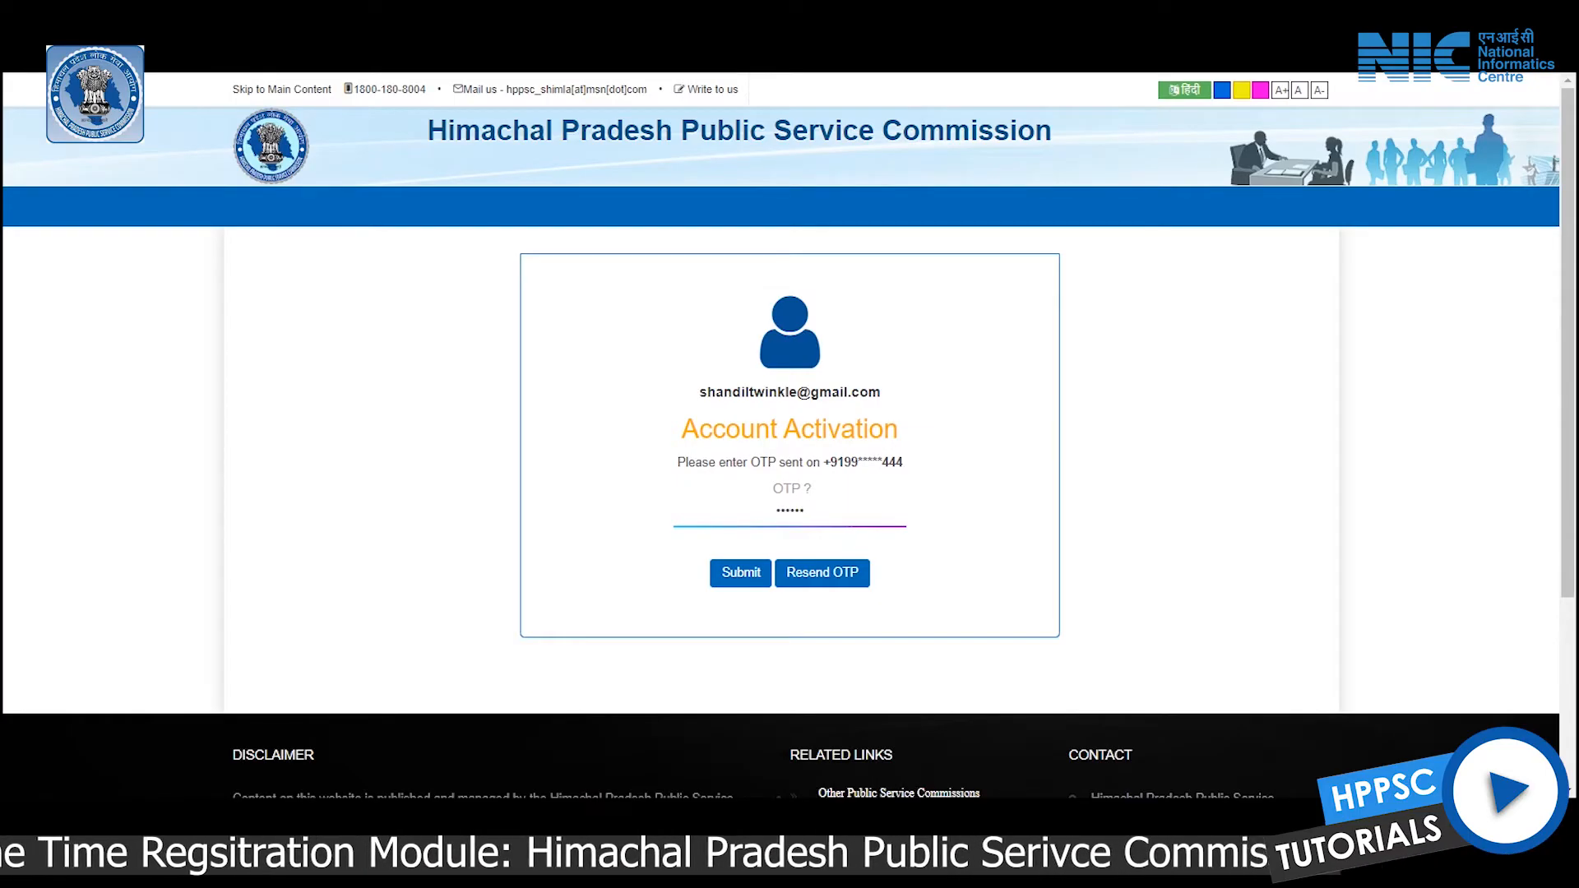
Submit the mobile OTP to activate the account, then sign in with user ID, password and captcha
{"action": "key", "text": "Return"}
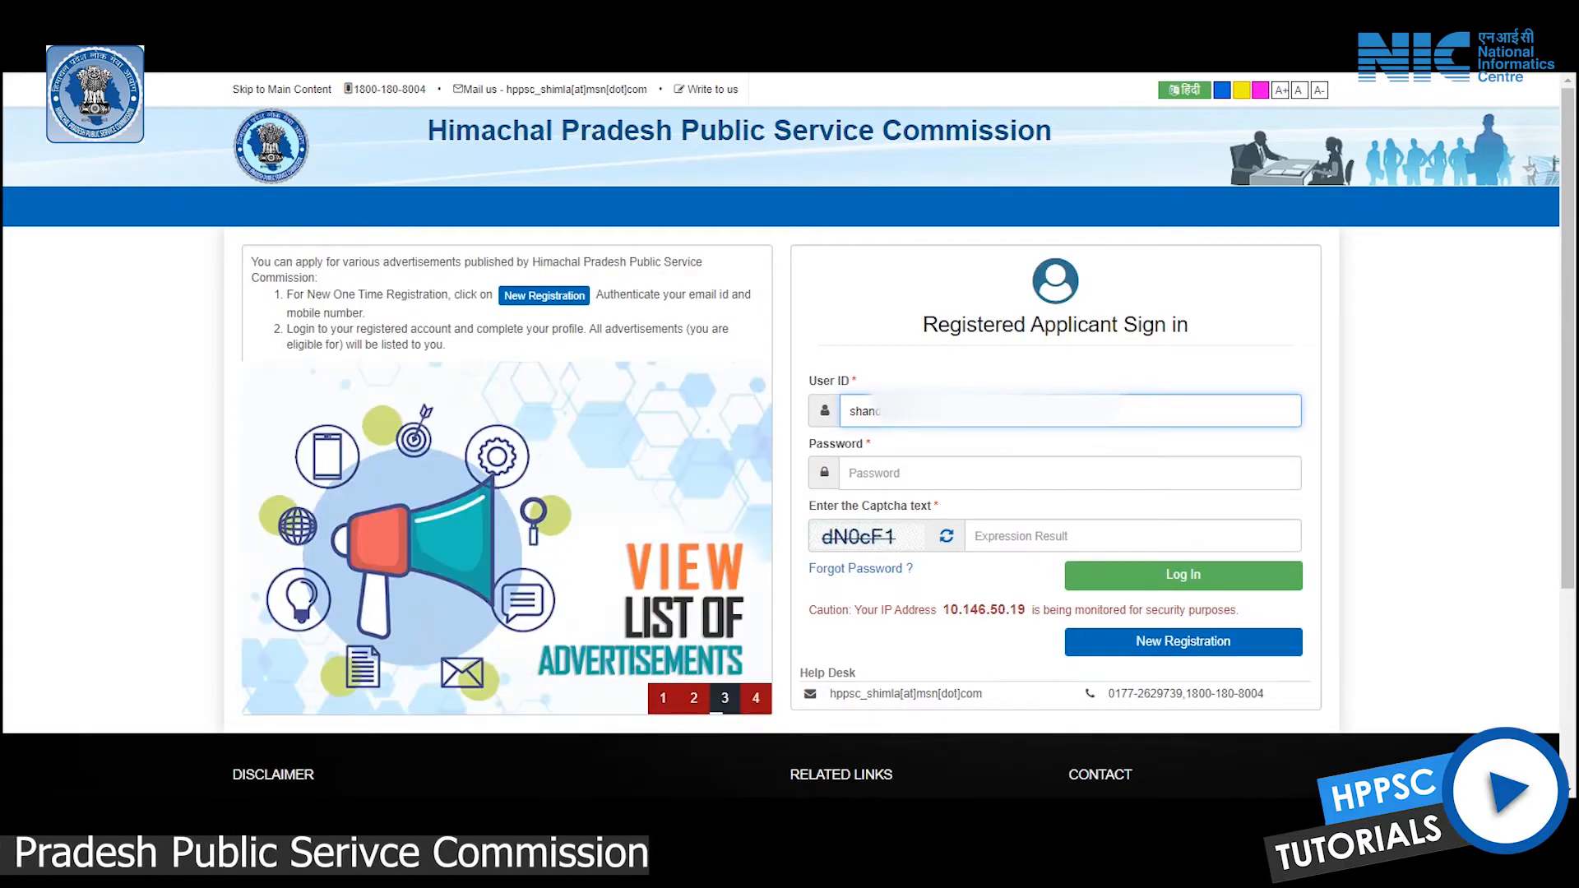
{"action": "left_click", "coordinate": [1069, 472]}
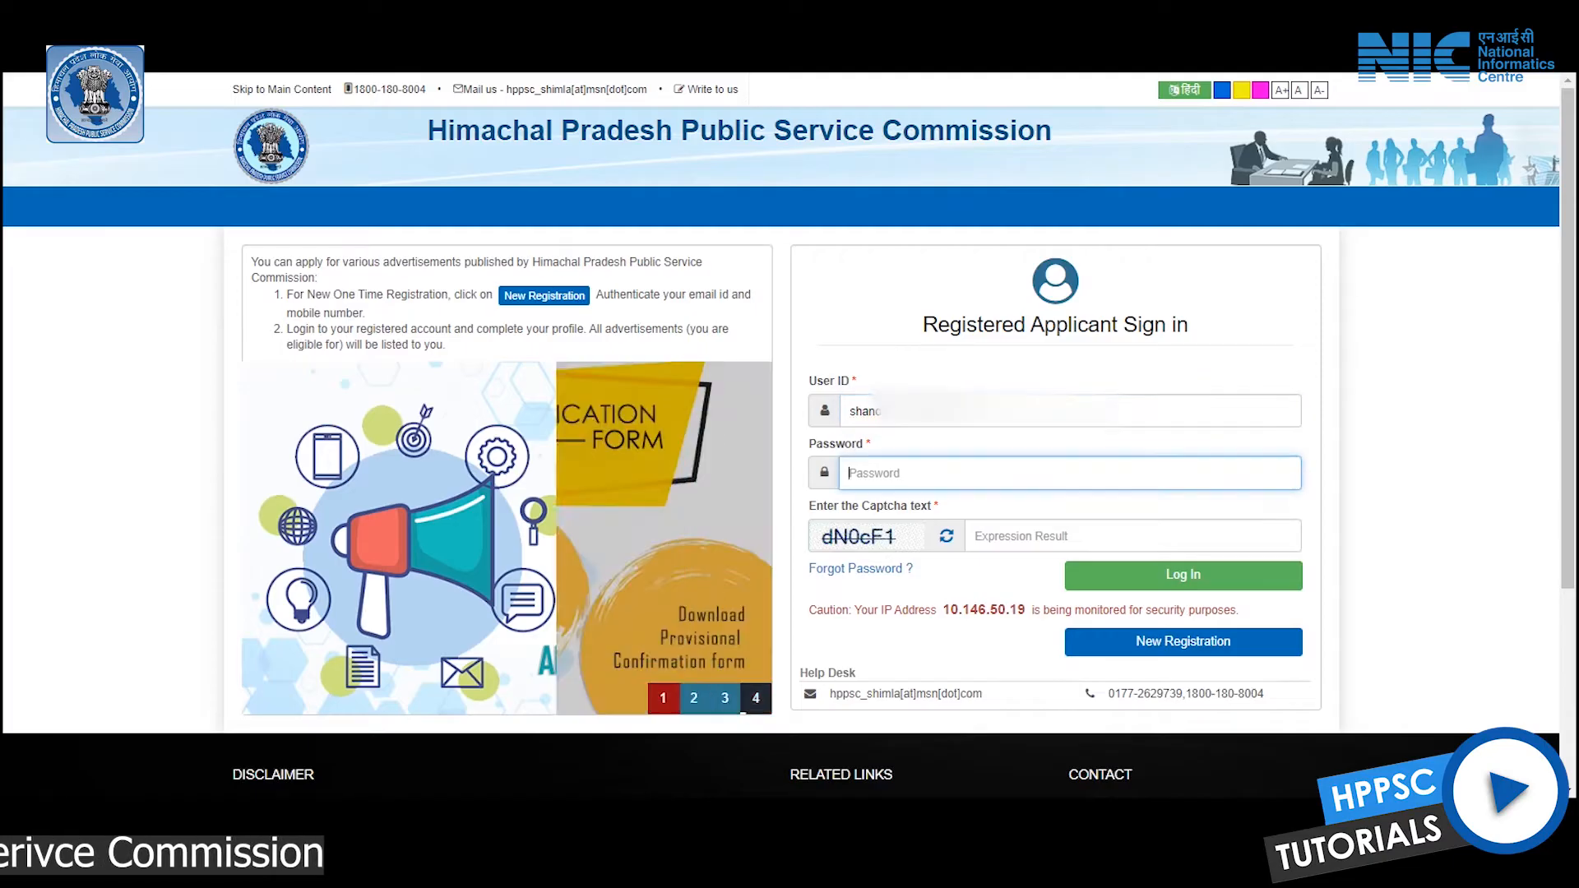
{"action": "type", "text": "••••••"}
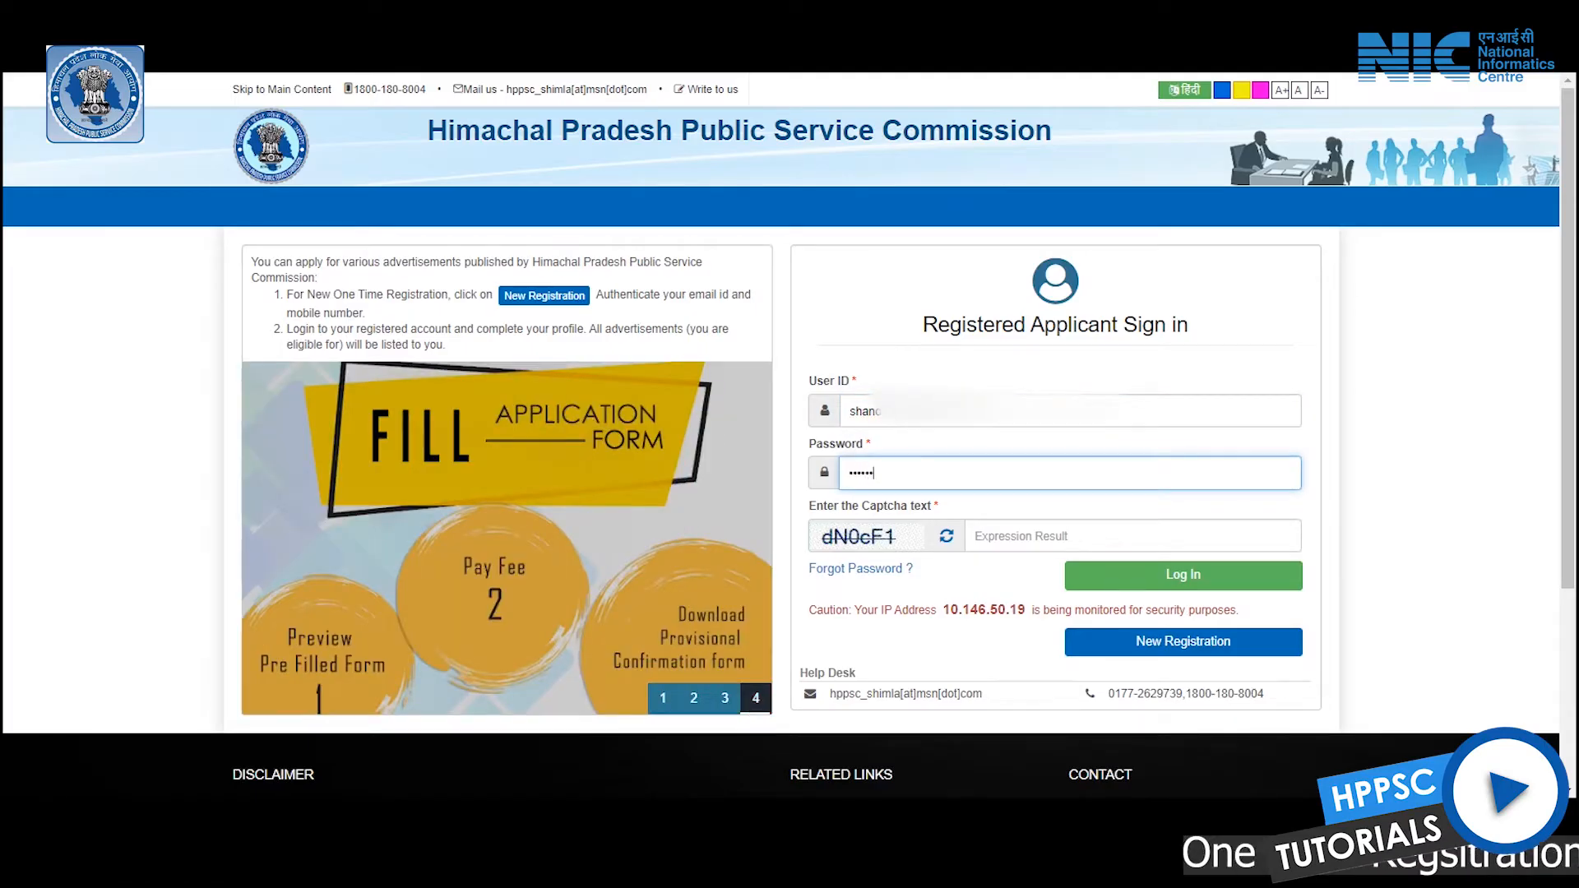
{"action": "type", "text": "•••"}
{"action": "key", "text": "Tab"}
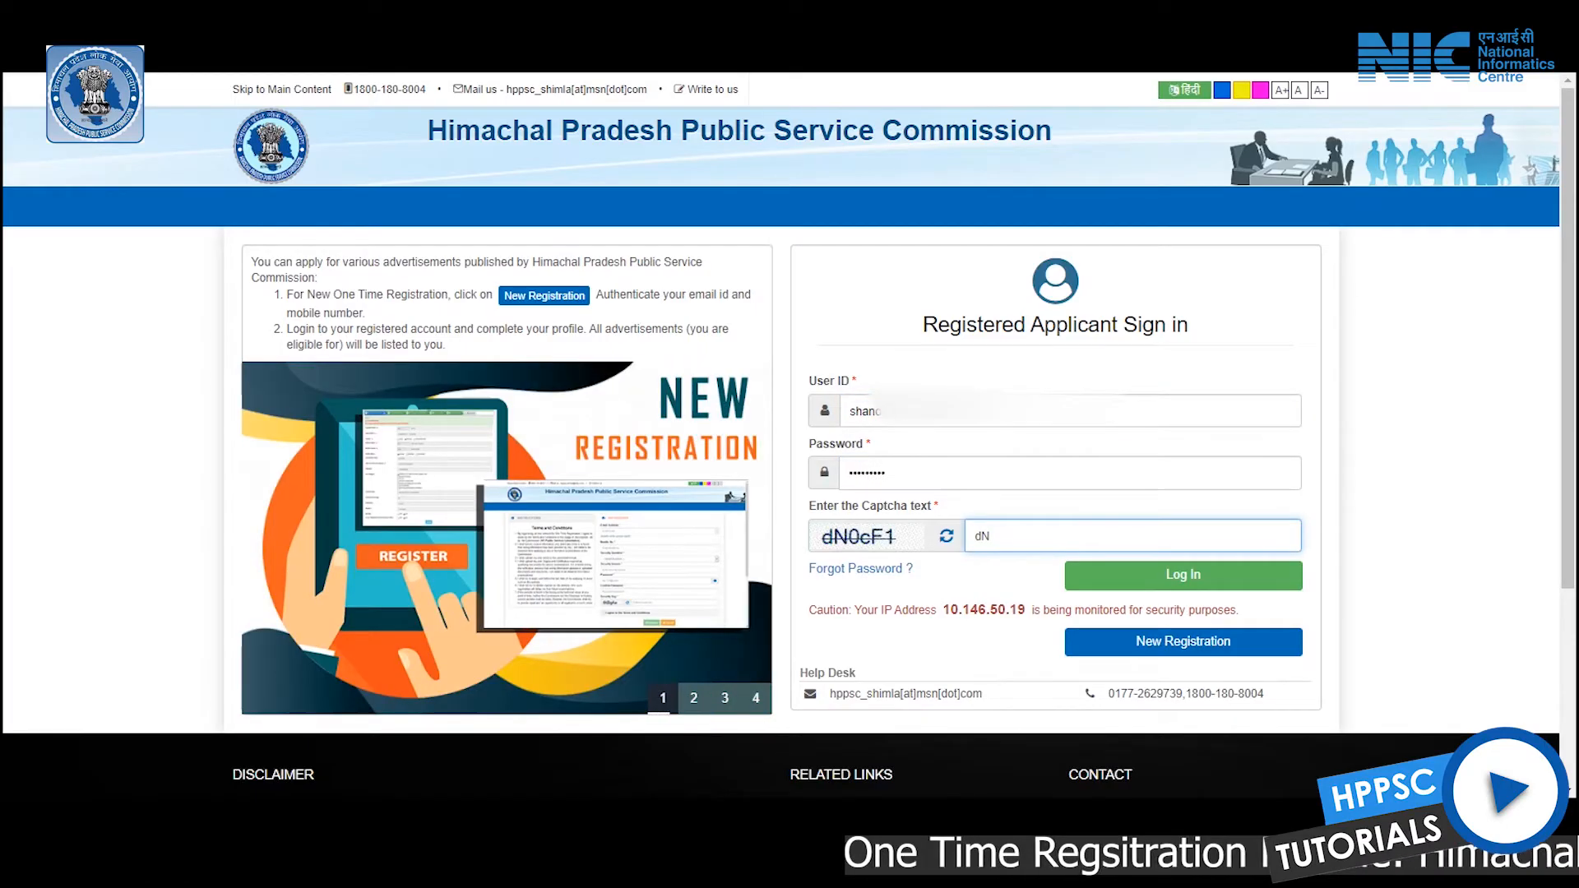
{"action": "type", "text": "F1"}
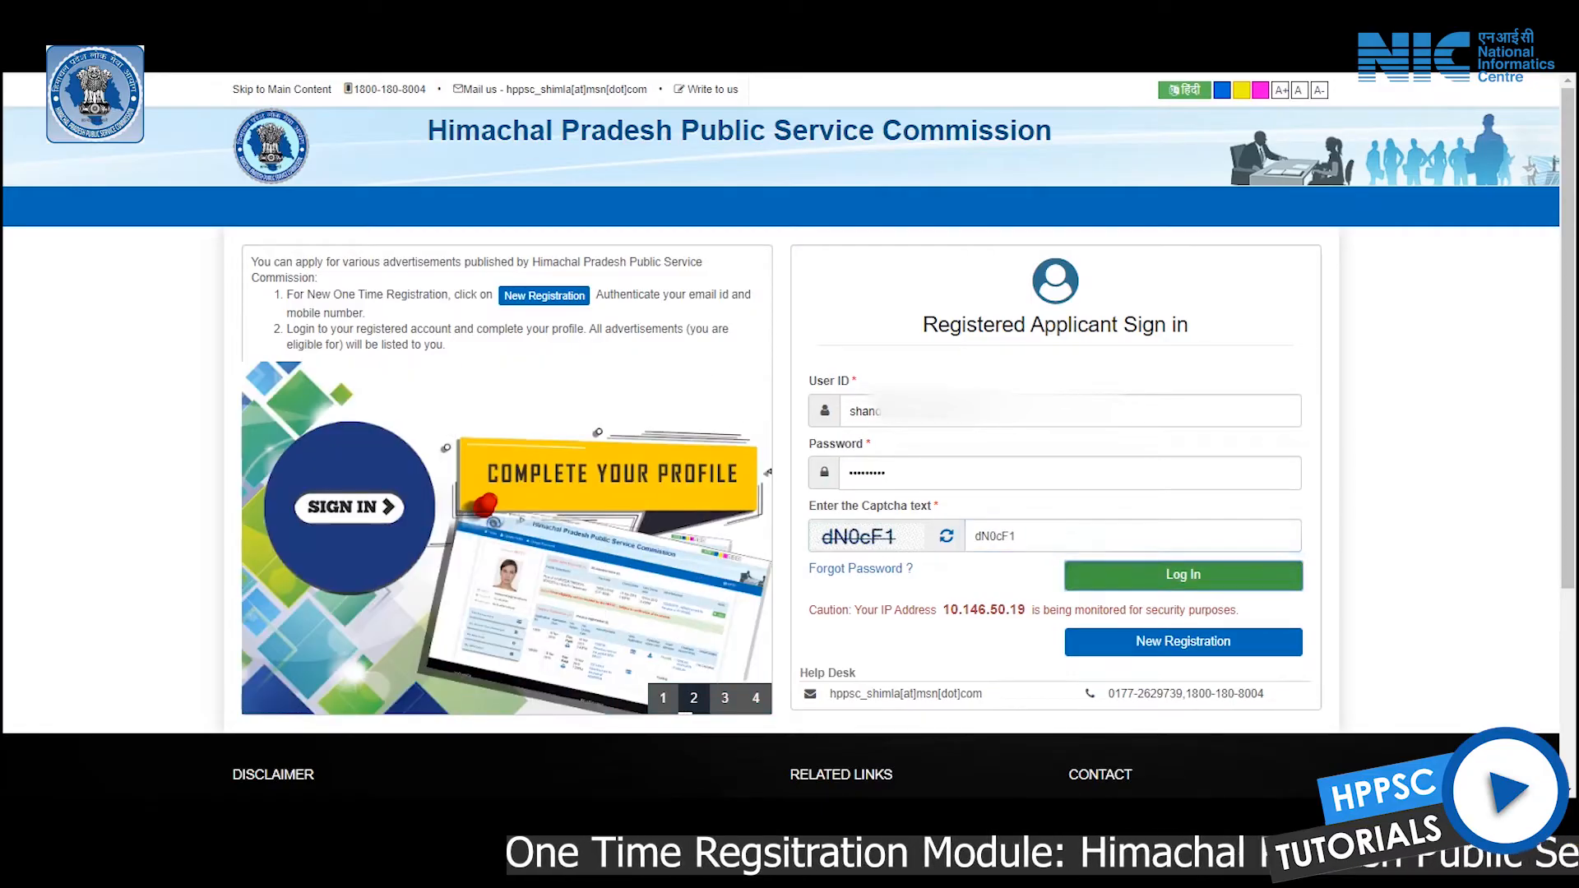
{"action": "key", "text": "Return"}
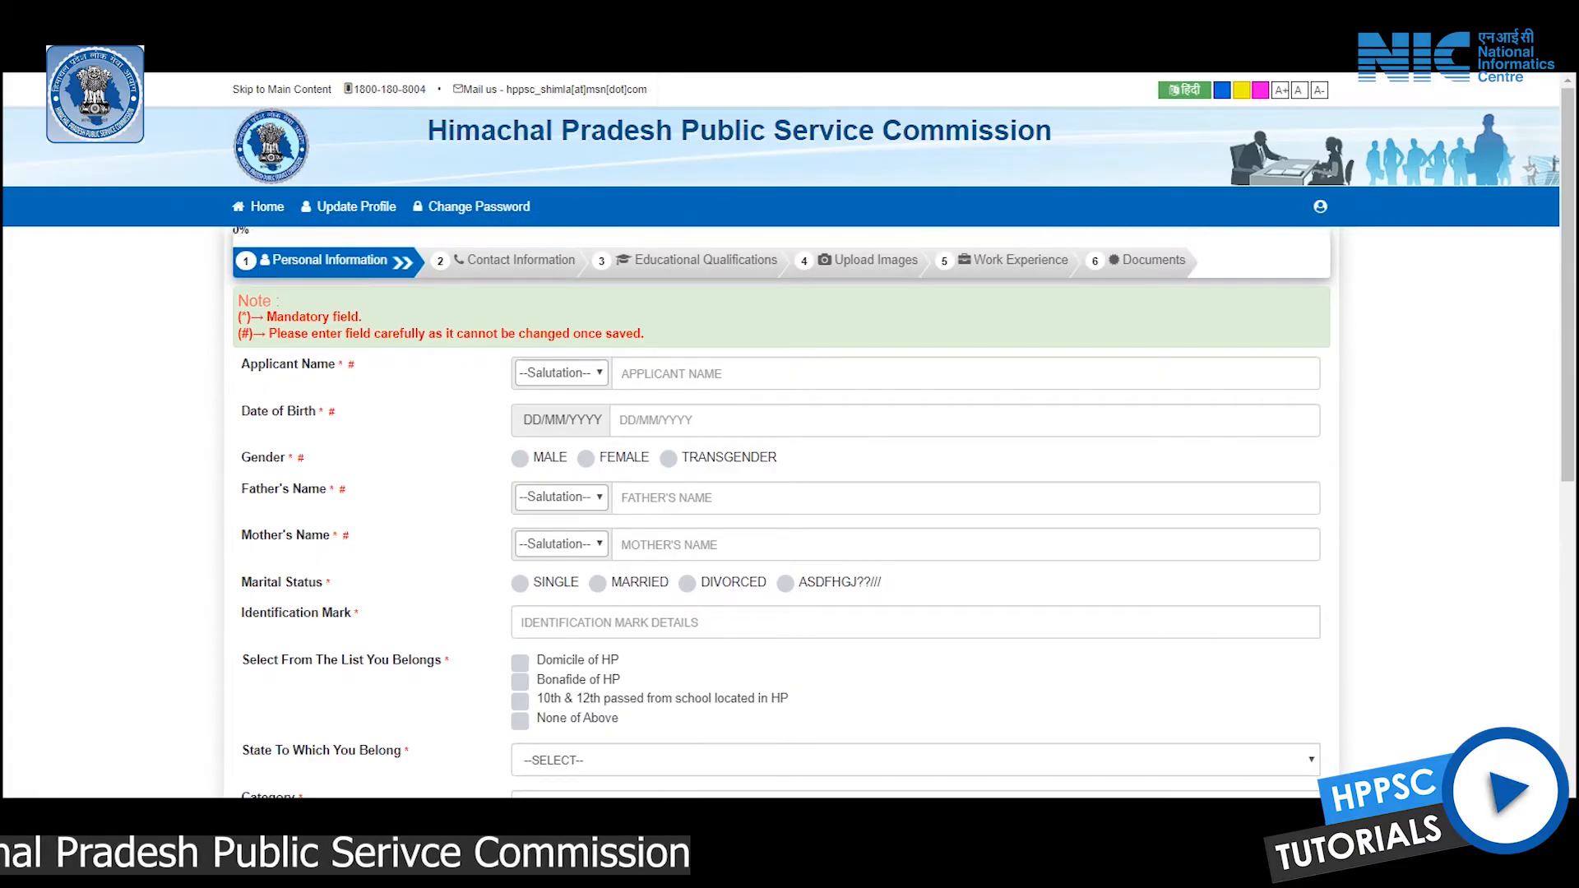
Choose the Ms. salutation and enter the applicant's name and date of birth
{"action": "scroll", "coordinate": [789, 468], "scroll_direction": "down", "scroll_amount": 1}
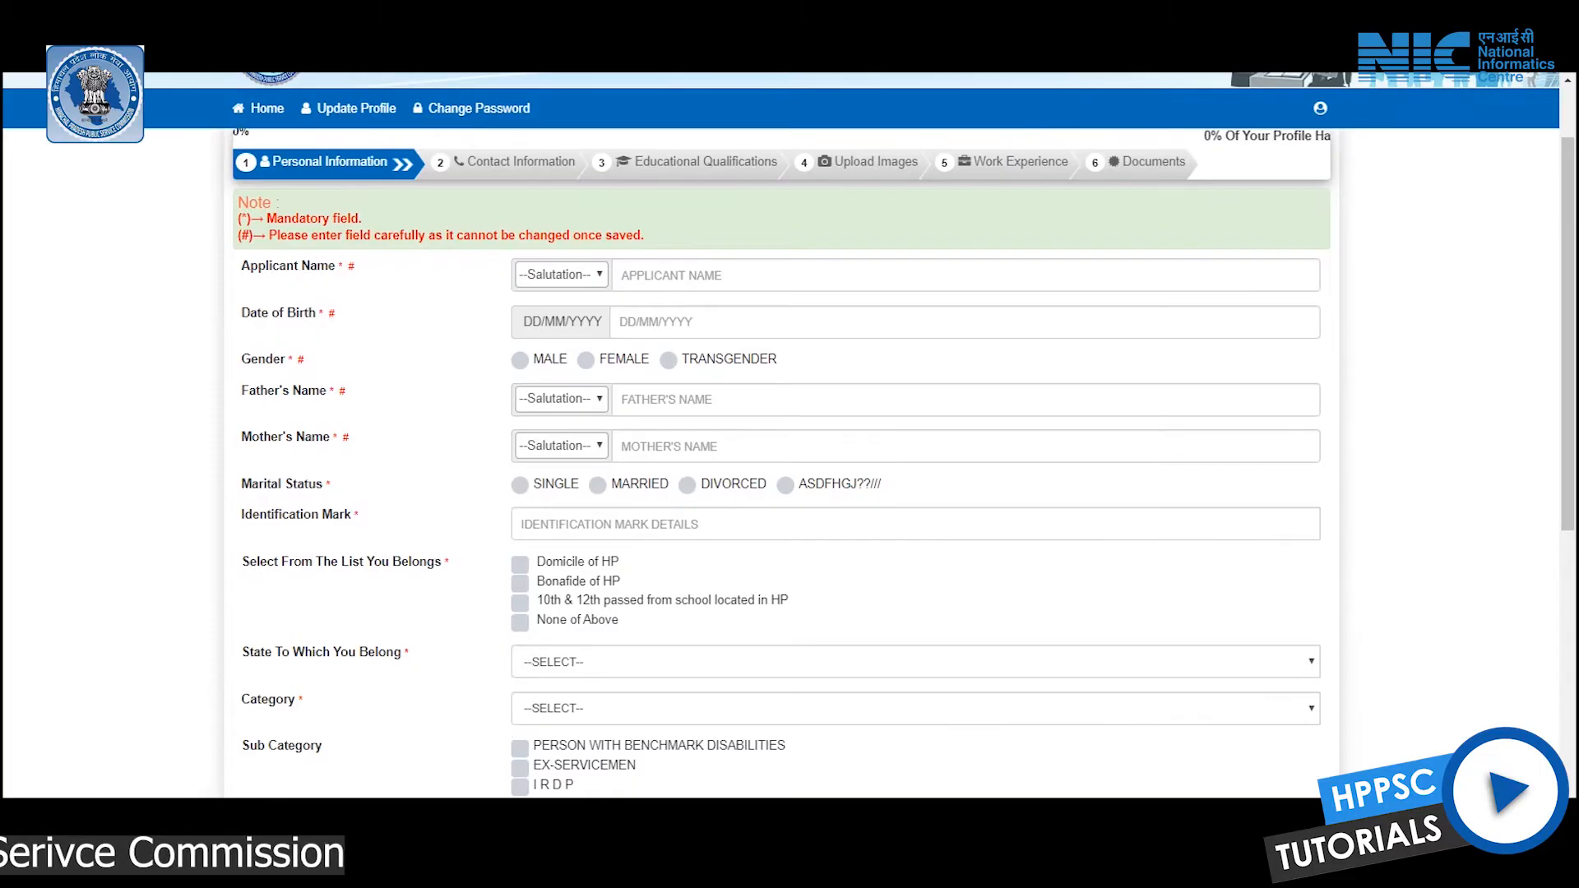
{"action": "left_click", "coordinate": [560, 274]}
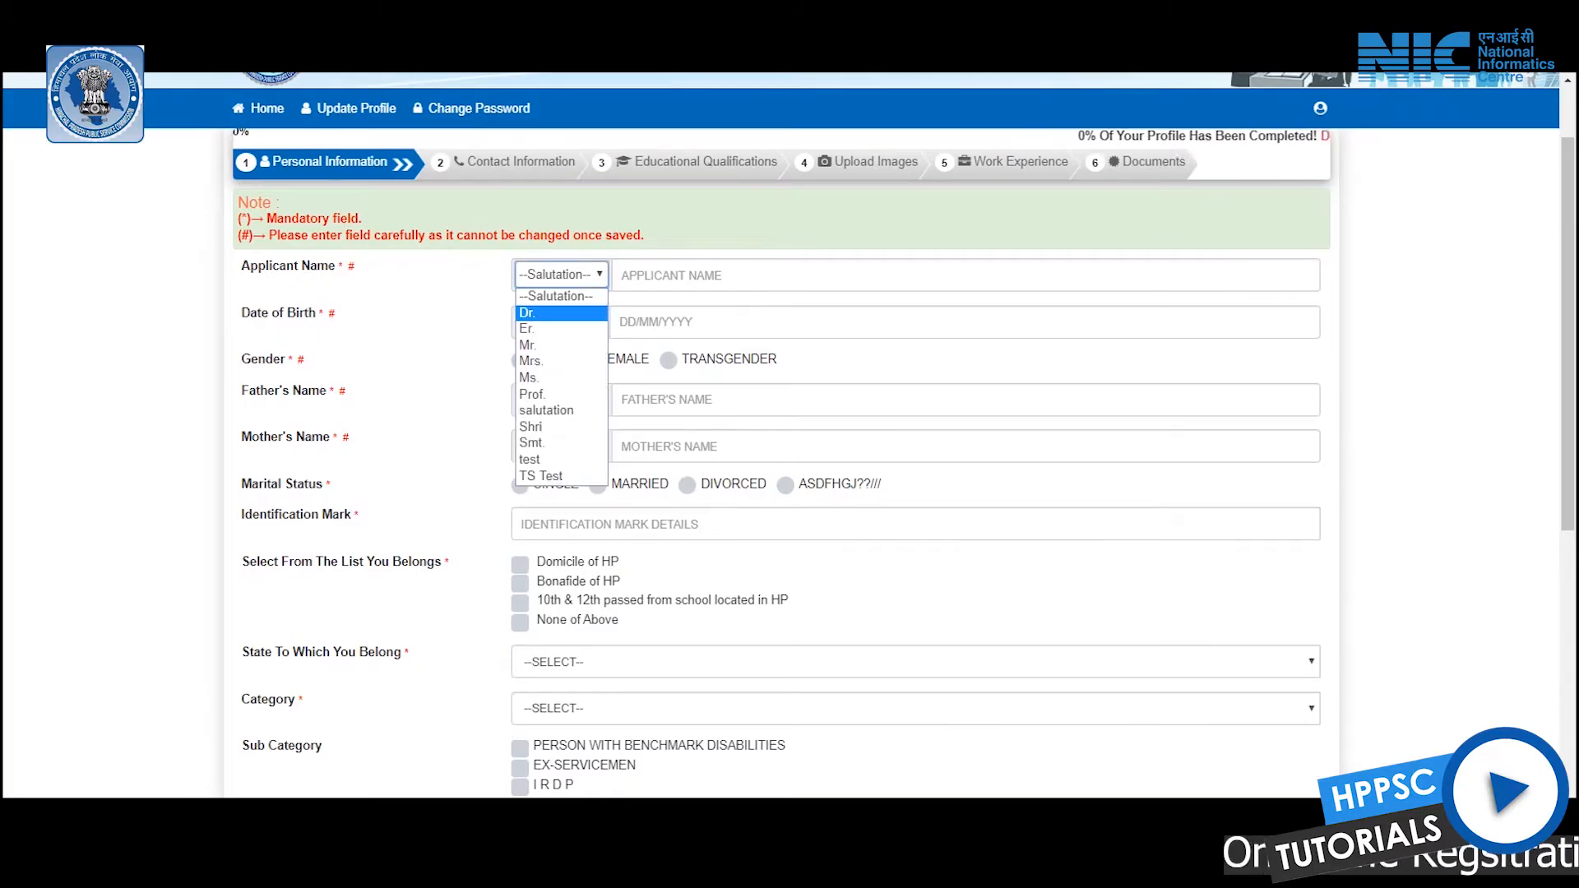
{"action": "key", "text": "Escape"}
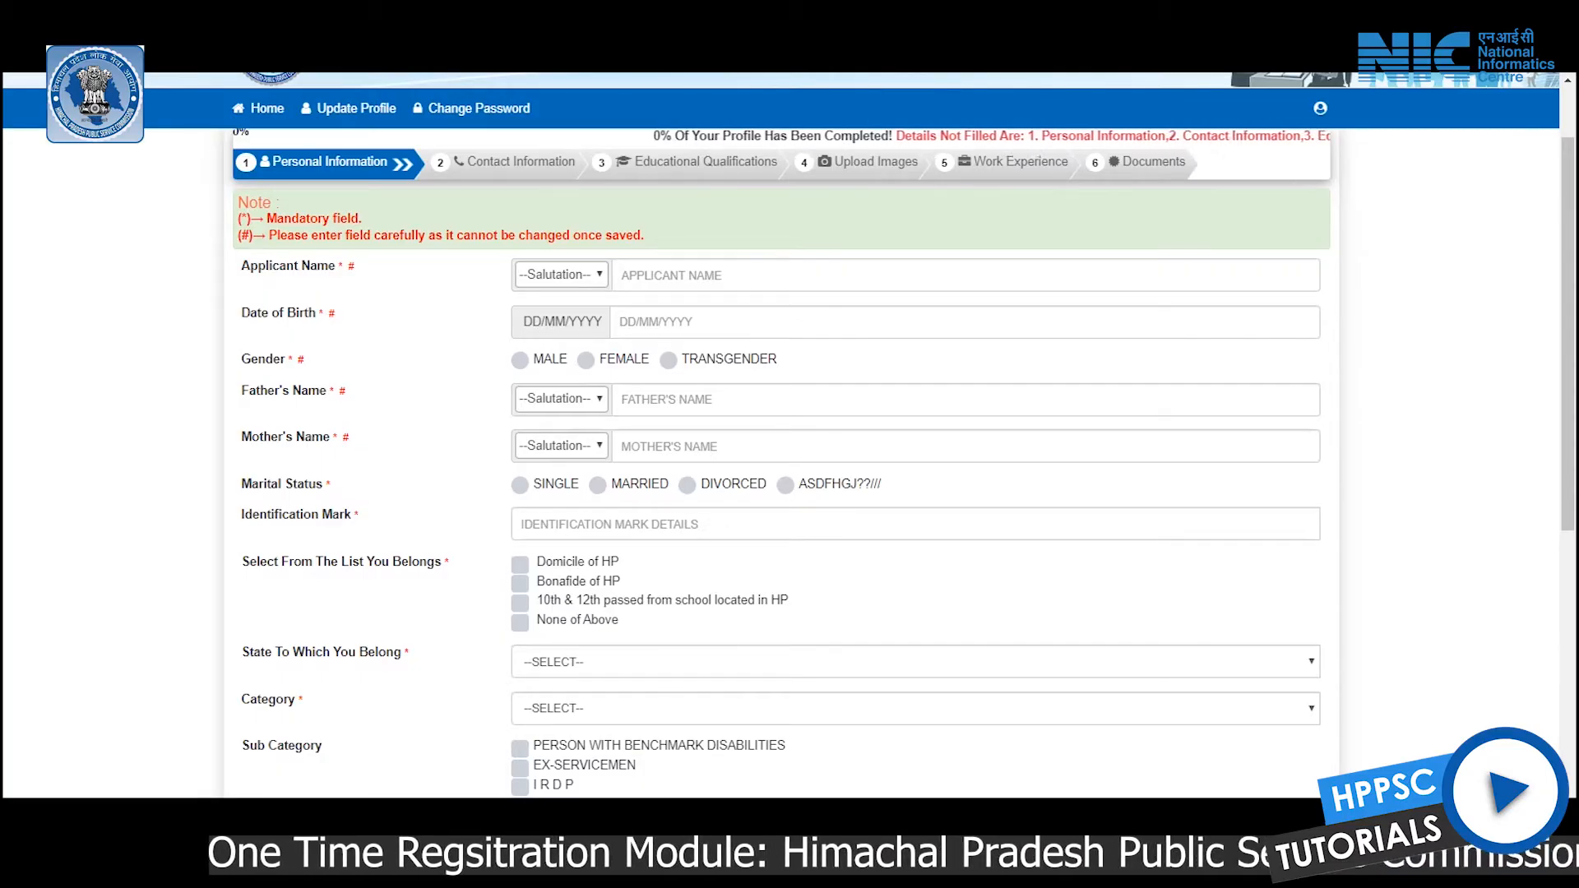
{"action": "key", "text": "alt+Down"}
{"action": "key", "text": "Down"}
{"action": "key", "text": "Return"}
{"action": "key", "text": "alt+Down"}
{"action": "key", "text": "Return"}
{"action": "key", "text": "Tab"}
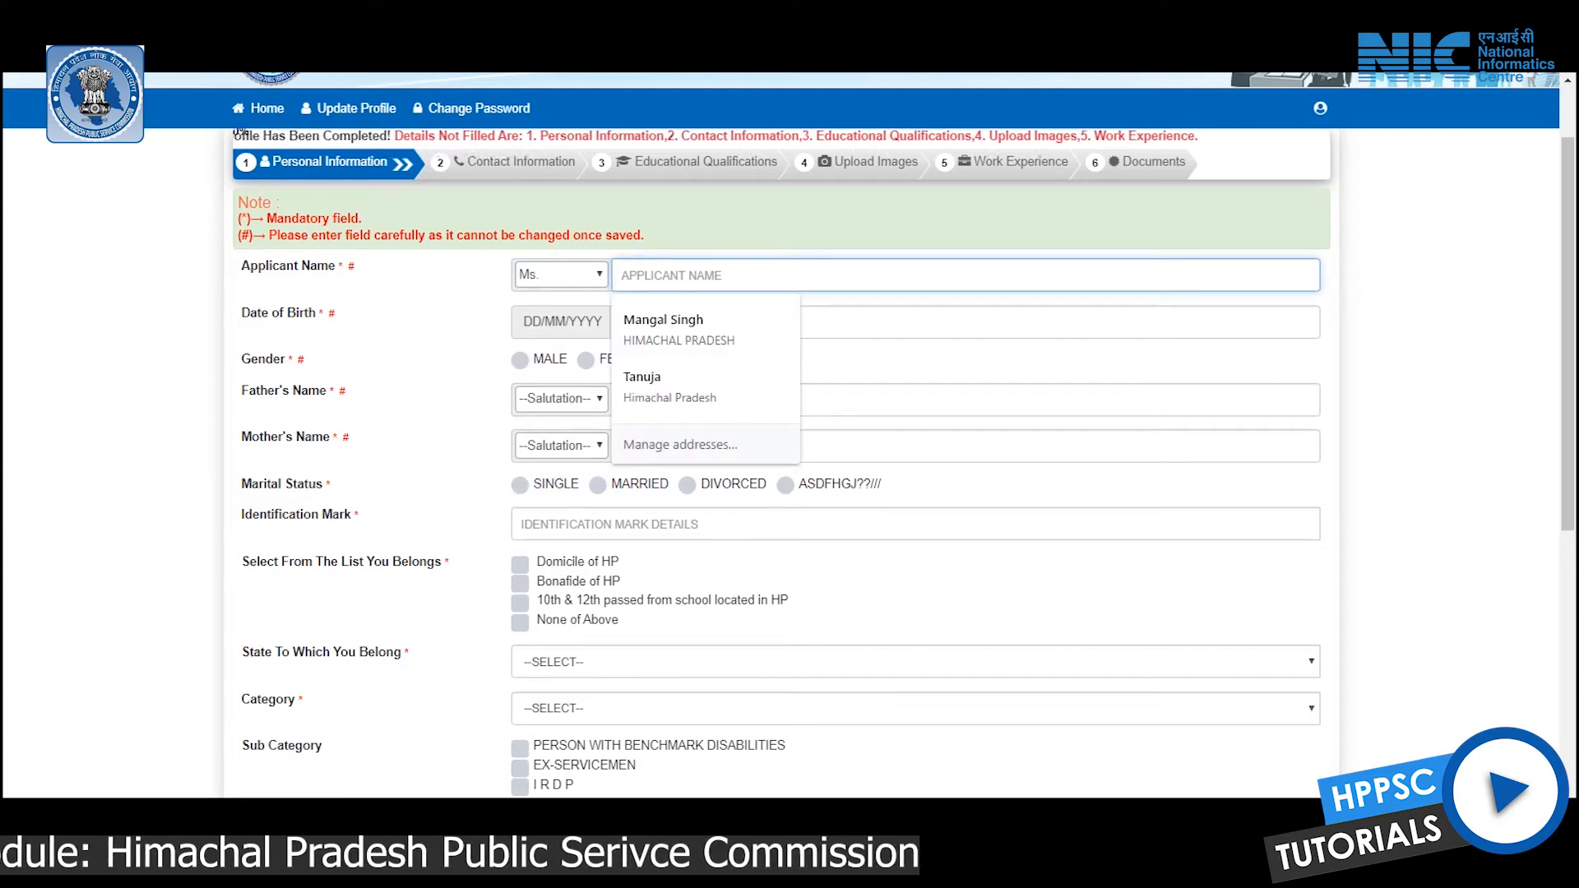
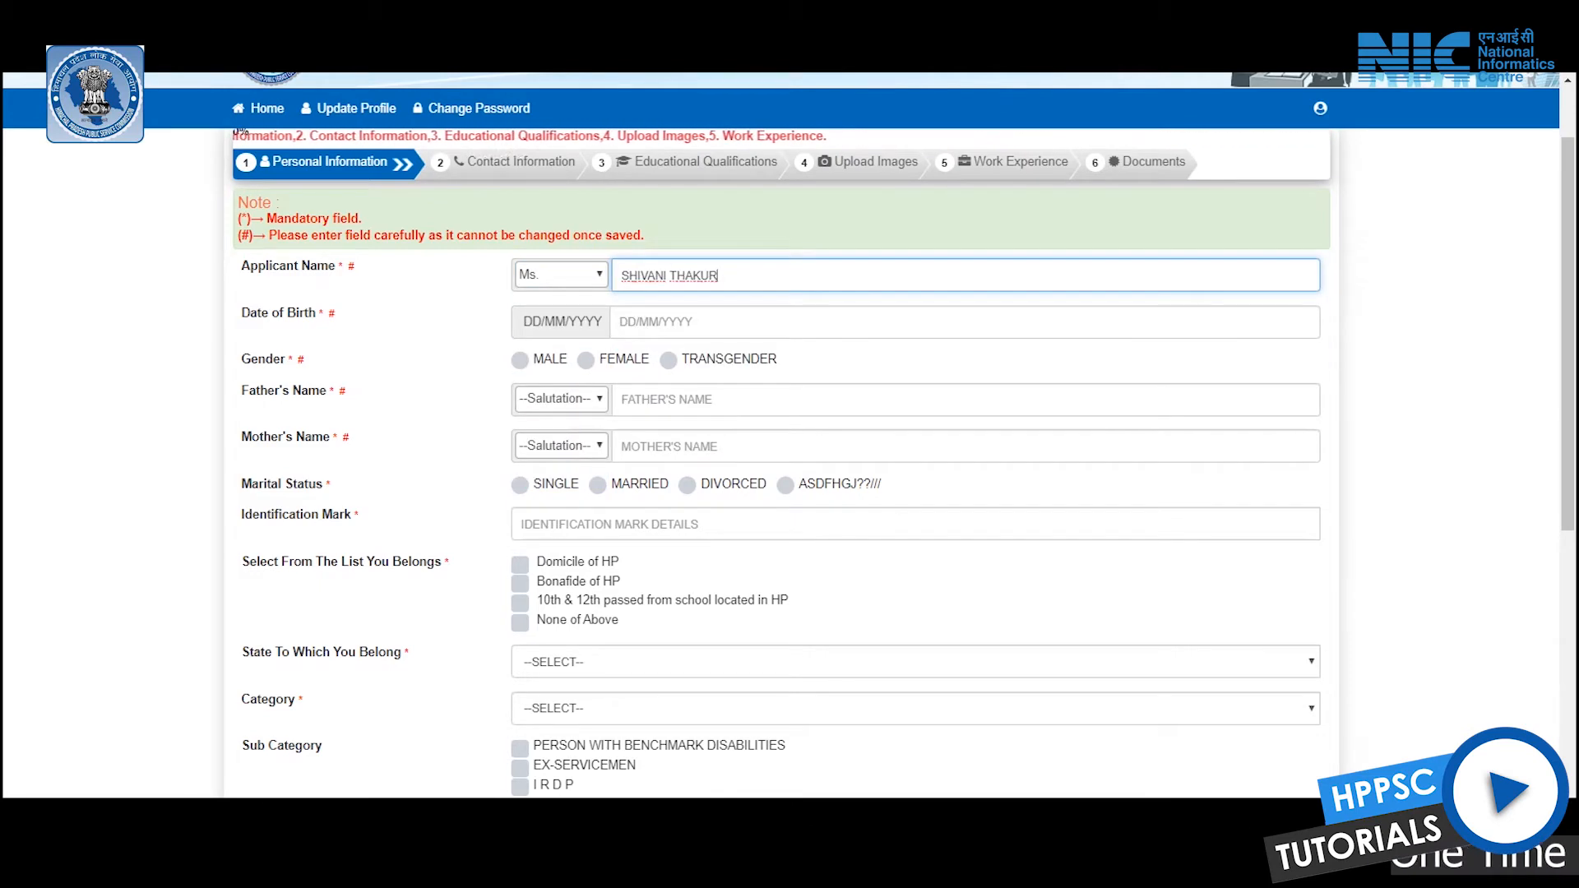
{"action": "key", "text": "Tab"}
{"action": "type", "text": "18/10/1992"}
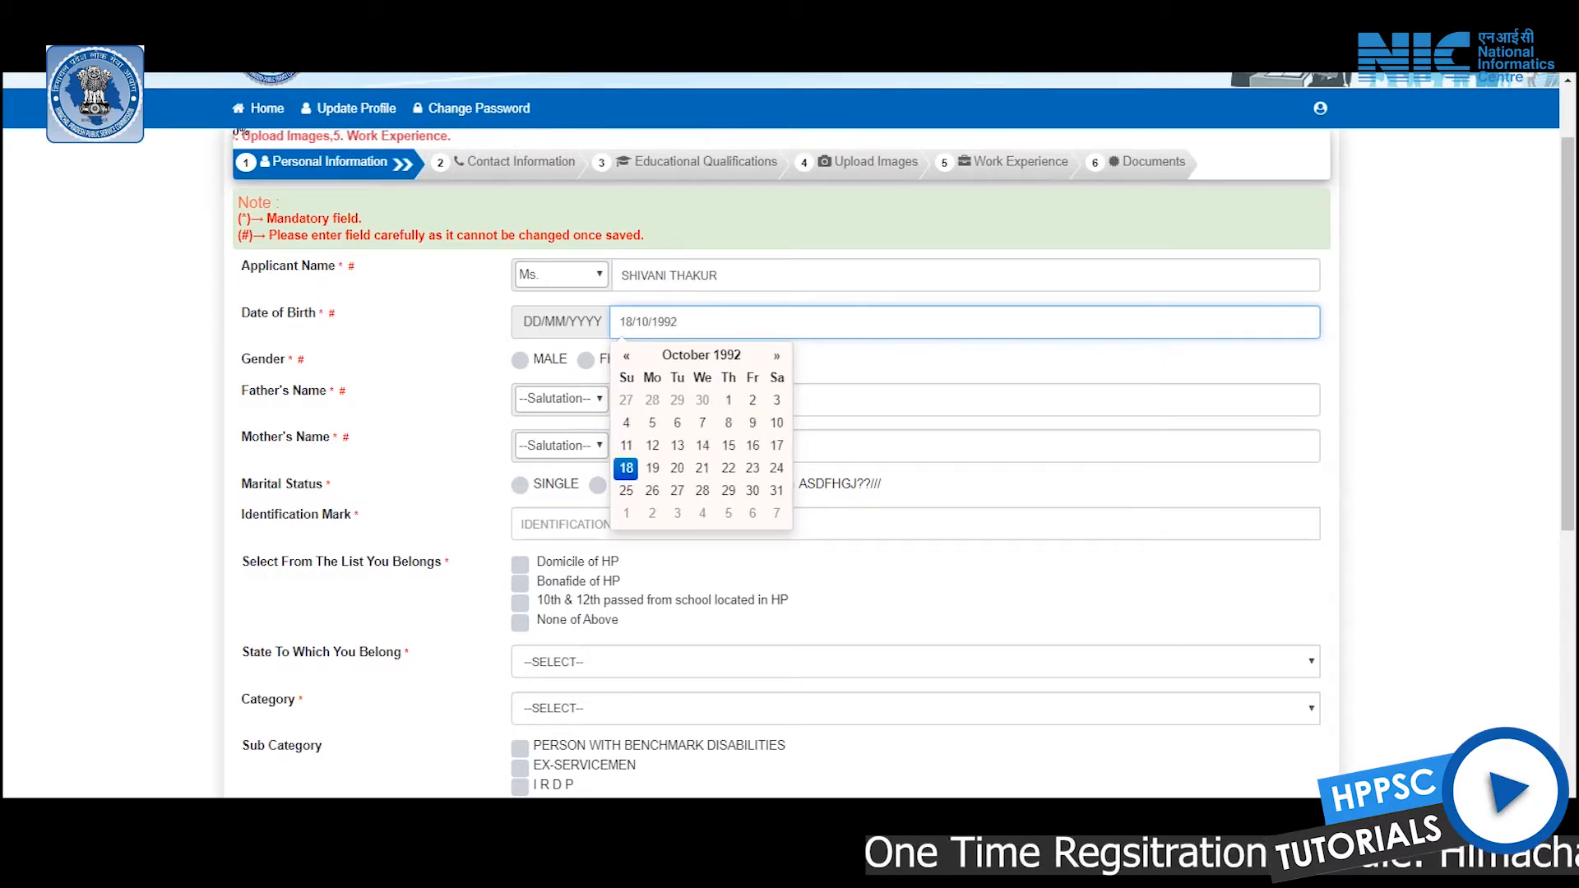
Set gender to female and enter the father's name (Mr.) and mother's name (Mrs.)
{"action": "left_click", "coordinate": [585, 359]}
{"action": "left_click", "coordinate": [560, 399]}
{"action": "left_click", "coordinate": [542, 470]}
{"action": "left_click", "coordinate": [822, 400]}
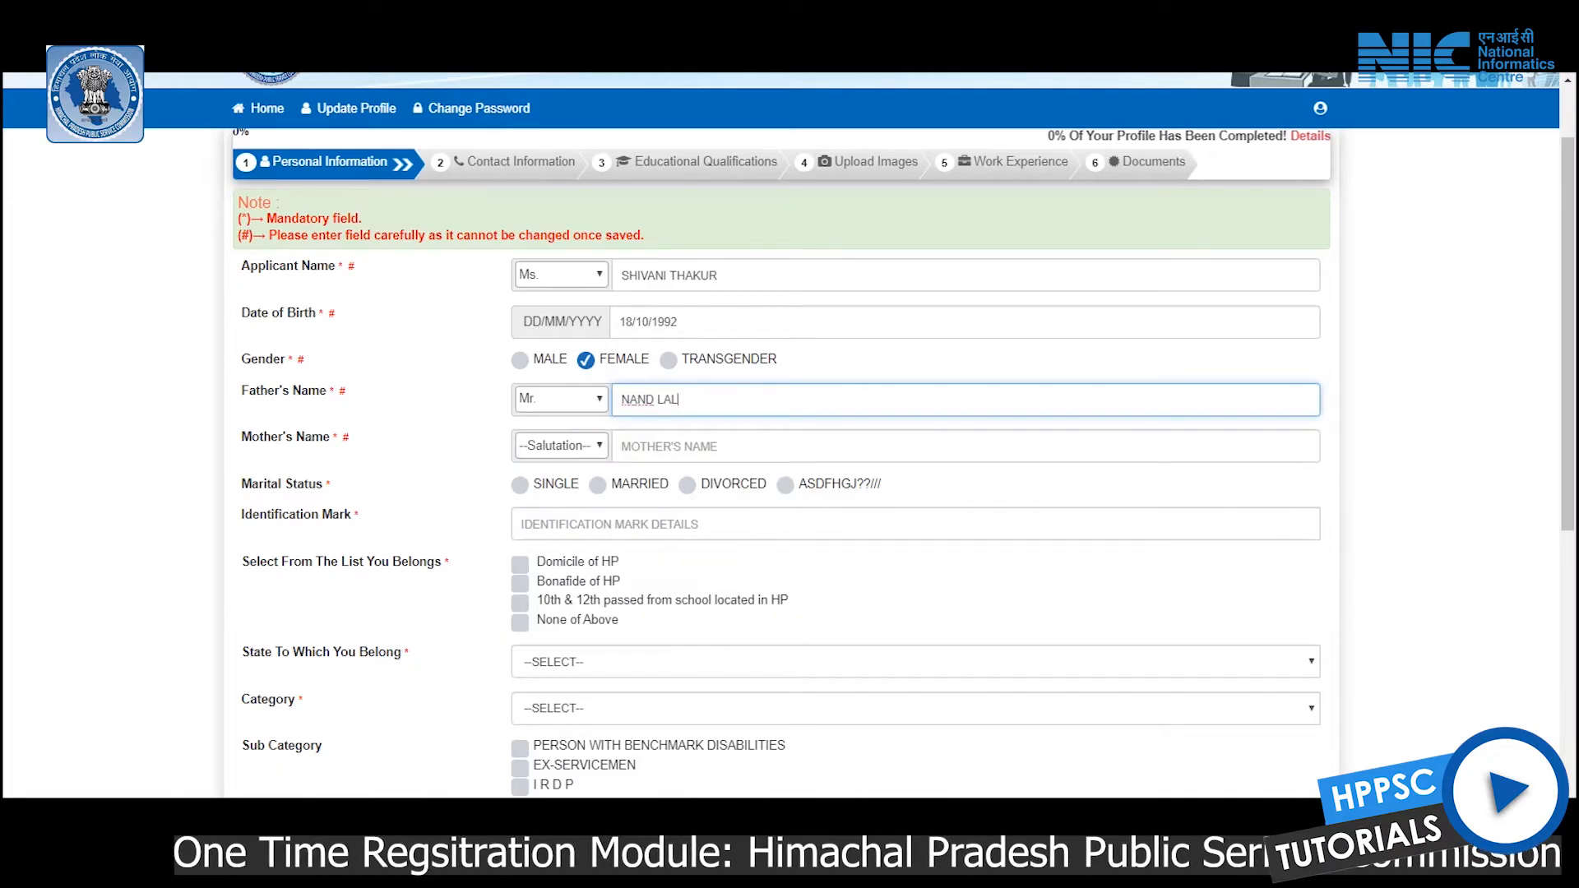
{"action": "left_click", "coordinate": [560, 446]}
{"action": "left_click", "coordinate": [543, 517]}
{"action": "left_click", "coordinate": [823, 445]}
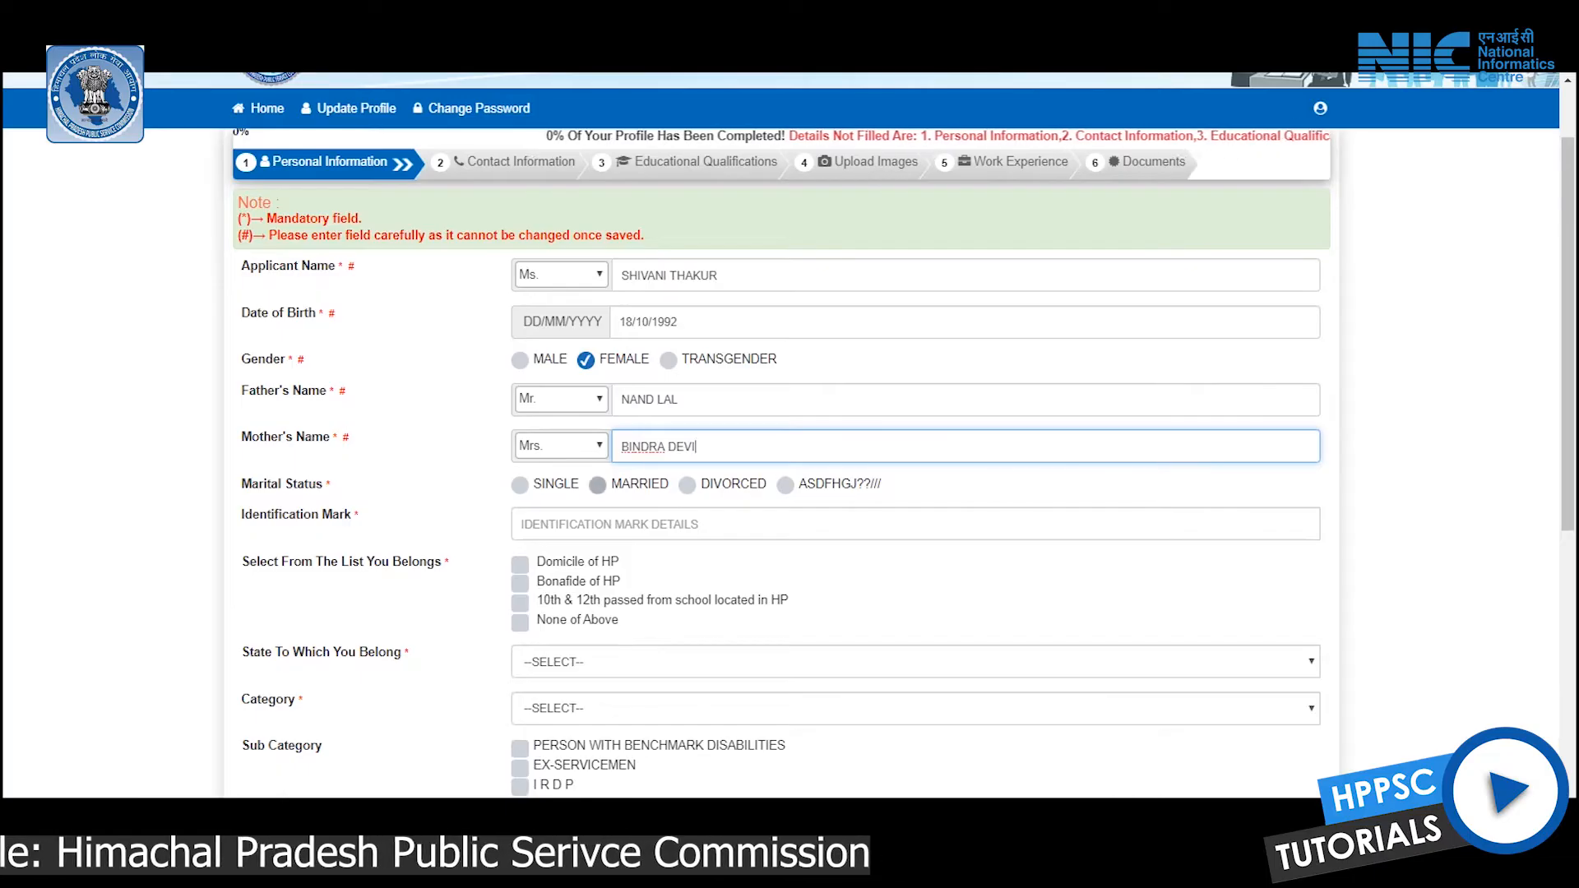
Set marital status to Single and enter identification mark 'MOLE ON THE RIGHT HAND'
{"action": "left_click", "coordinate": [520, 484]}
{"action": "left_click", "coordinate": [575, 524]}
{"action": "type", "text": "MOLE ON THE RIGHT HAND"}
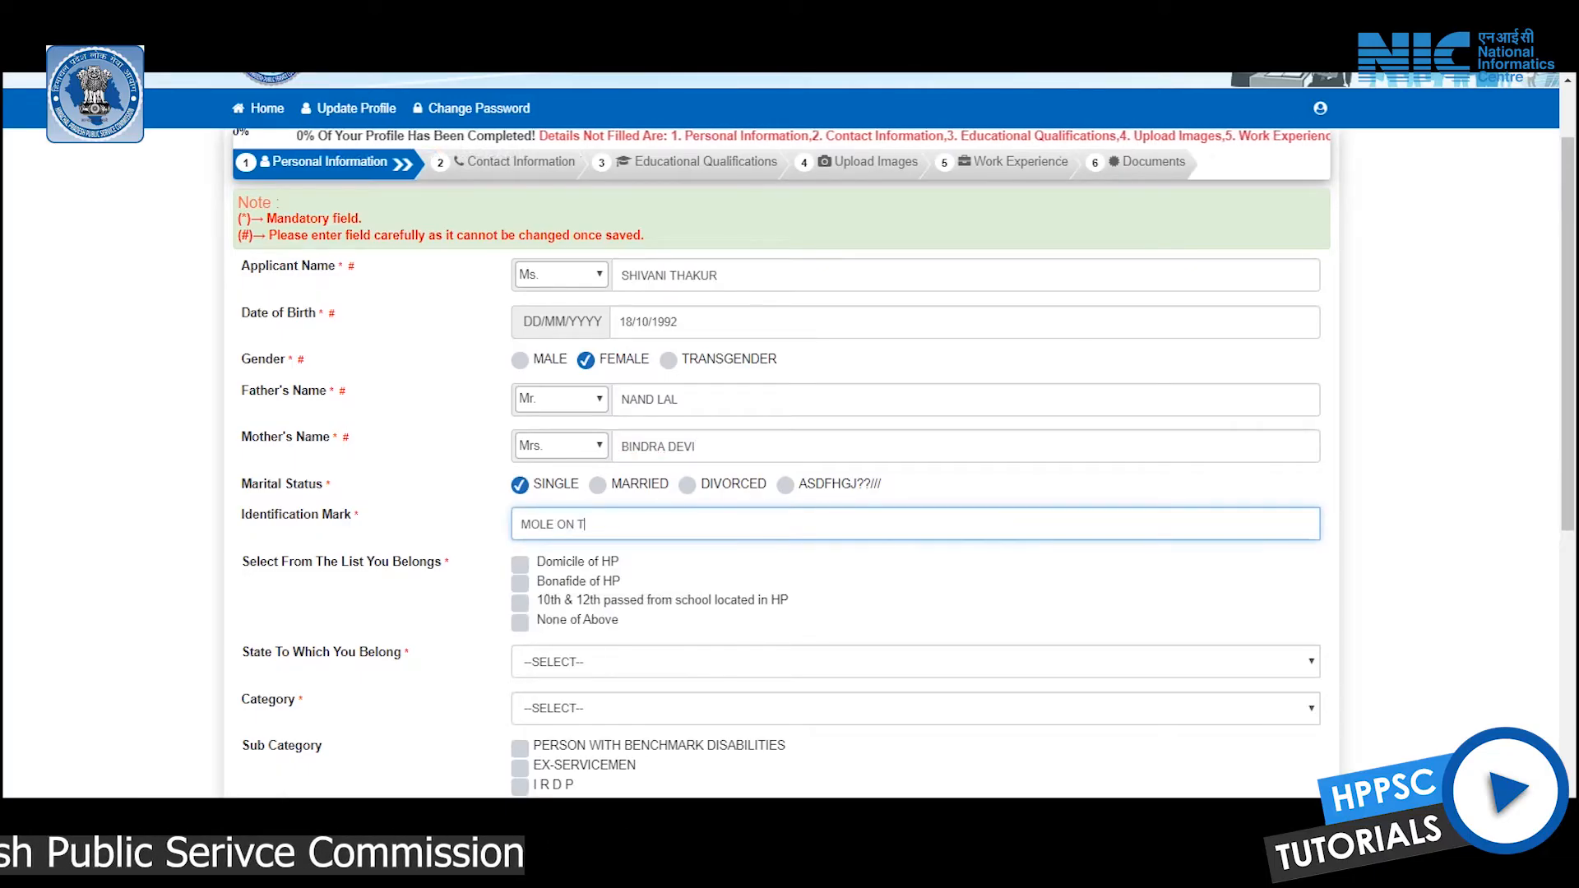
{"action": "scroll", "coordinate": [790, 453], "scroll_direction": "down", "scroll_amount": 2}
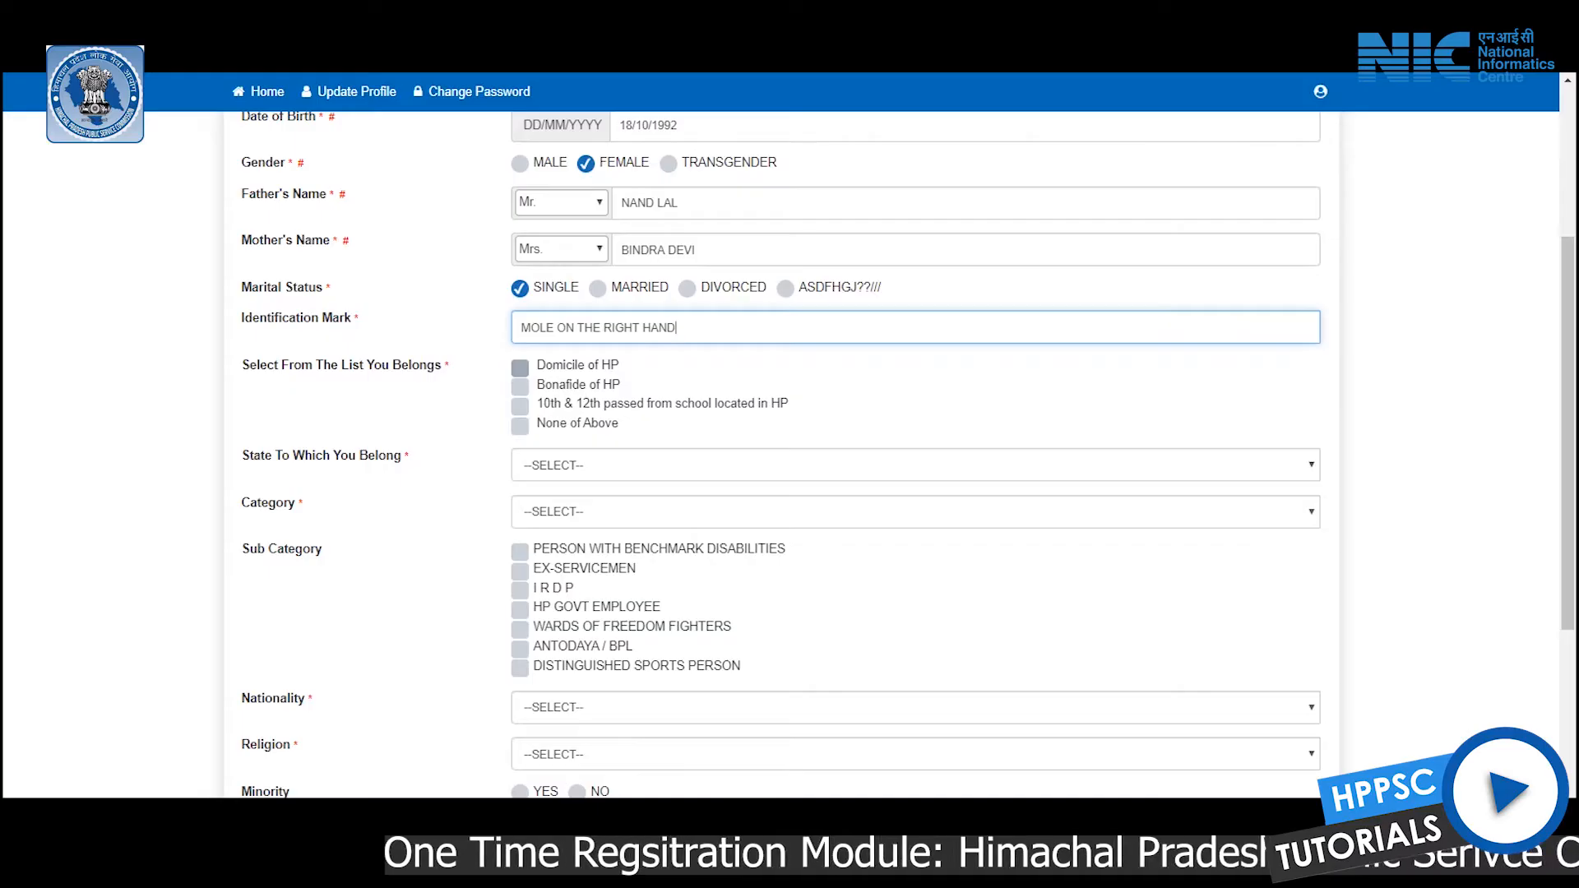
Mark the applicant as domiciled in Himachal Pradesh and choose None of Above for belonging
{"action": "left_click", "coordinate": [520, 368]}
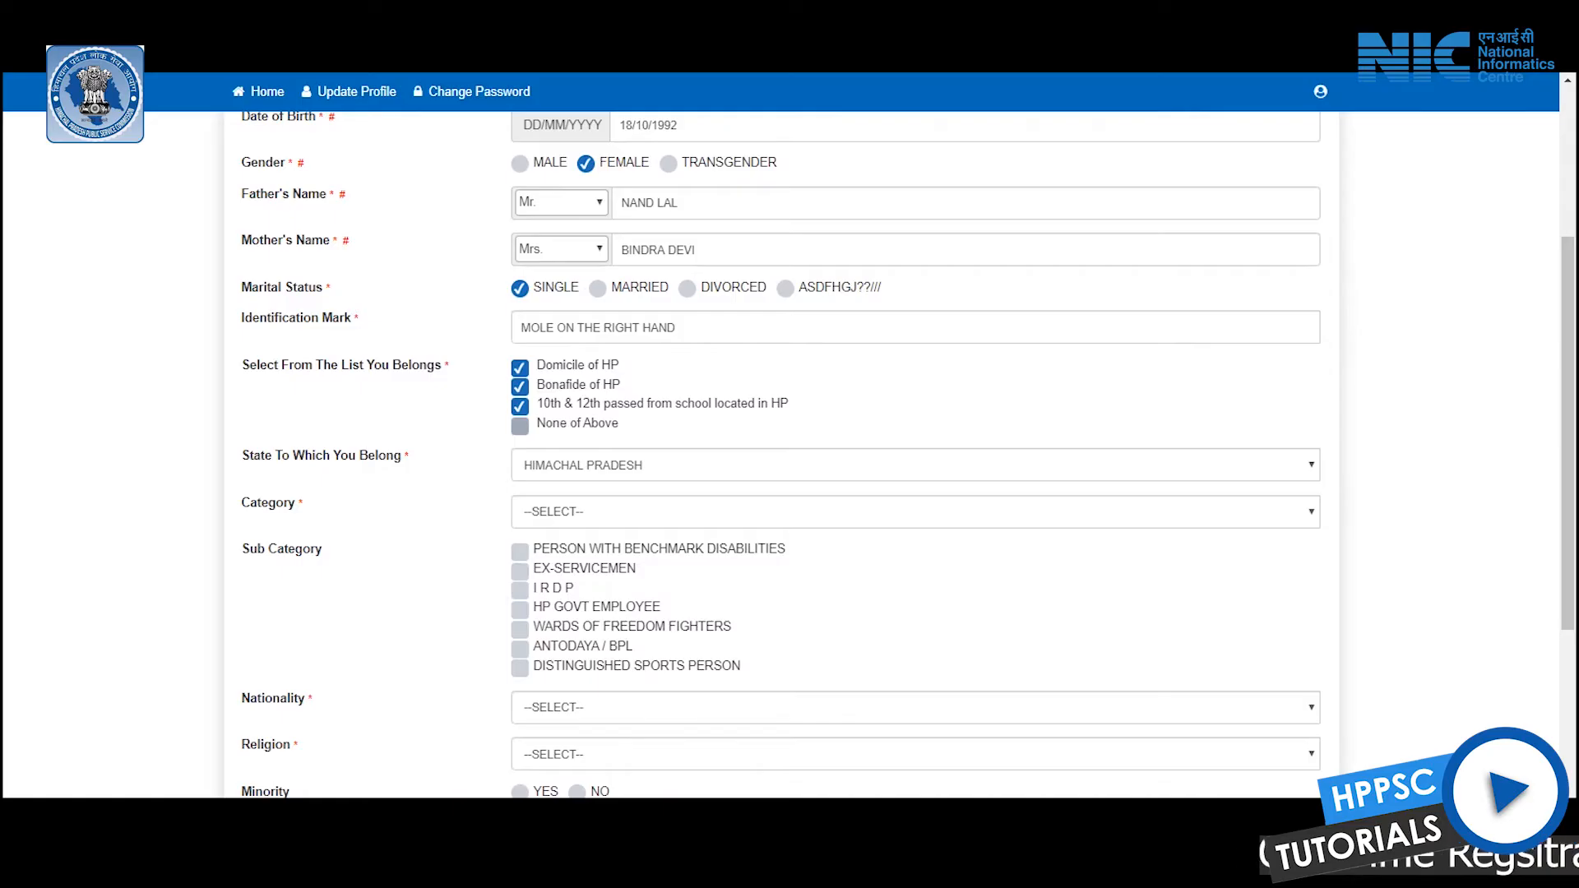
{"action": "left_click", "coordinate": [519, 425]}
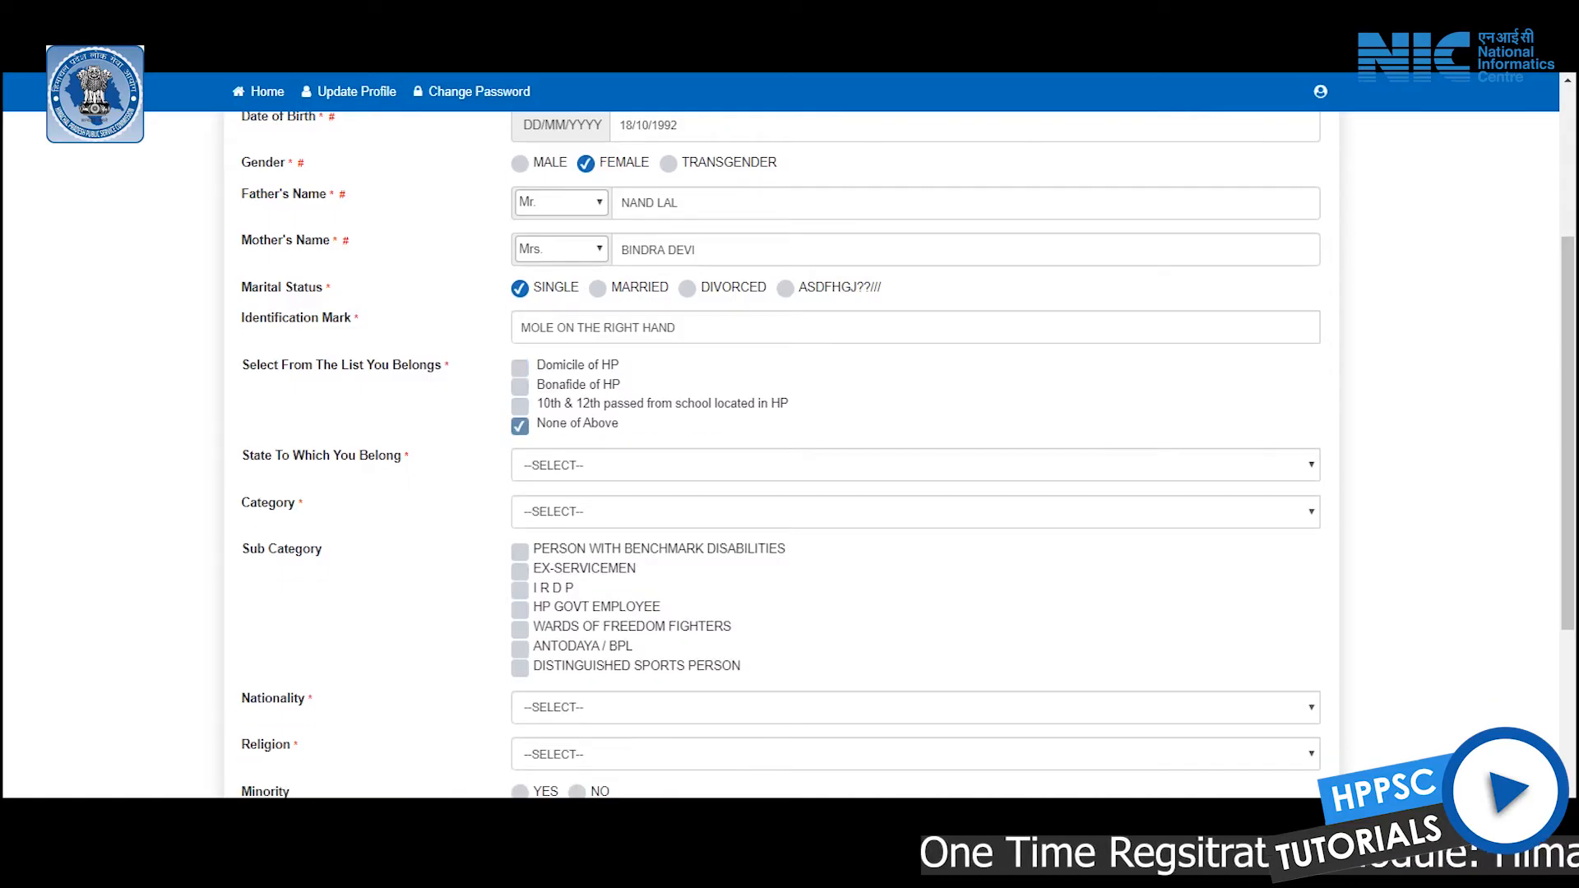
{"action": "left_click", "coordinate": [914, 464]}
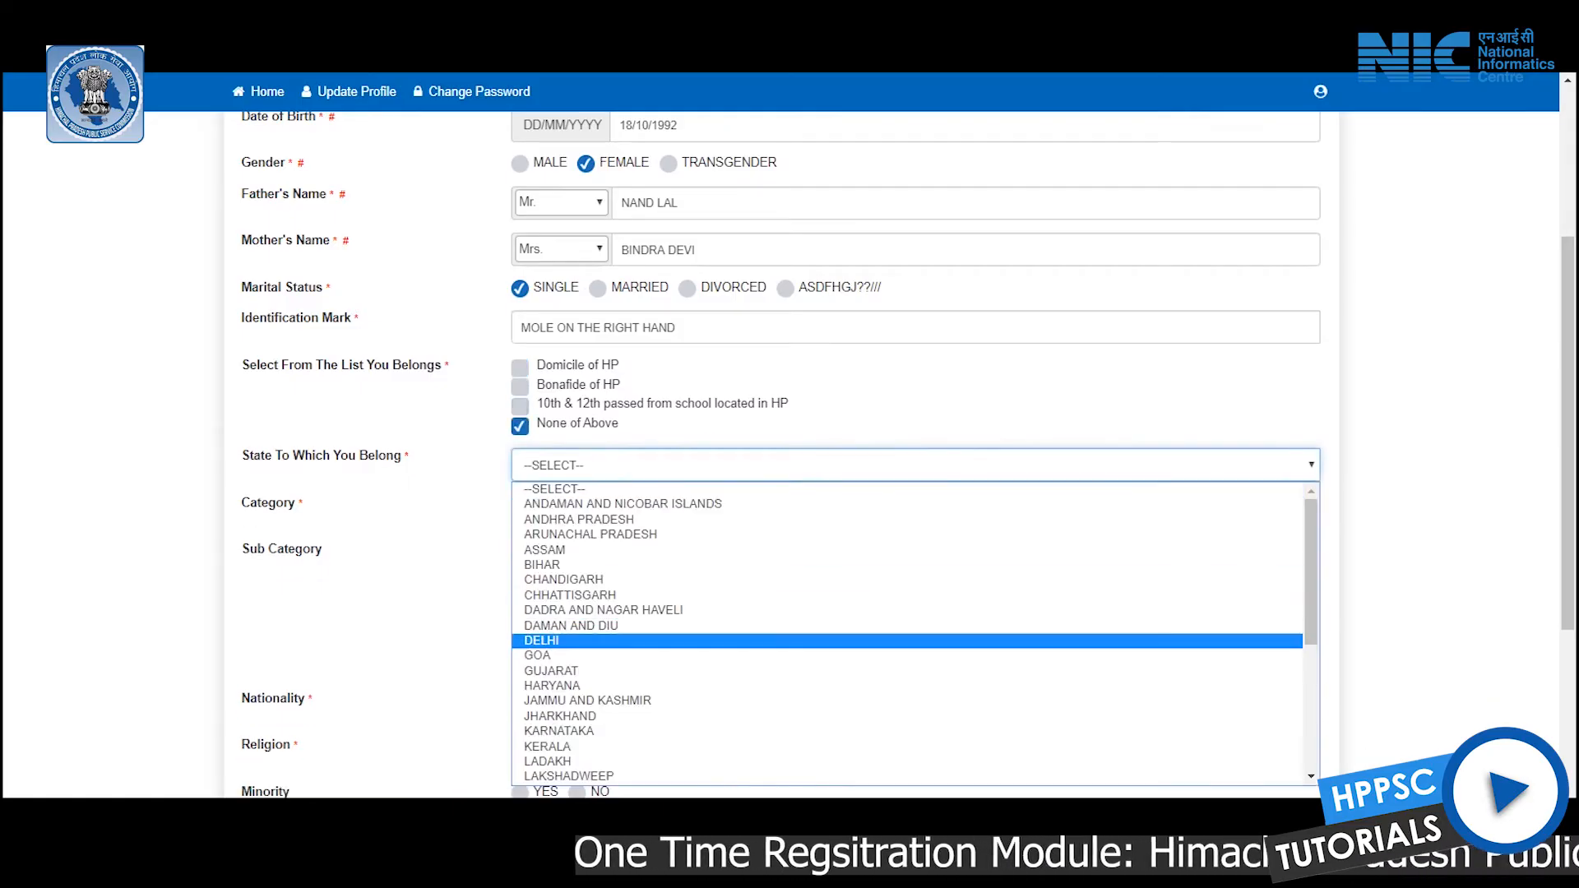
{"action": "scroll", "coordinate": [907, 634], "scroll_direction": "up", "scroll_amount": 5}
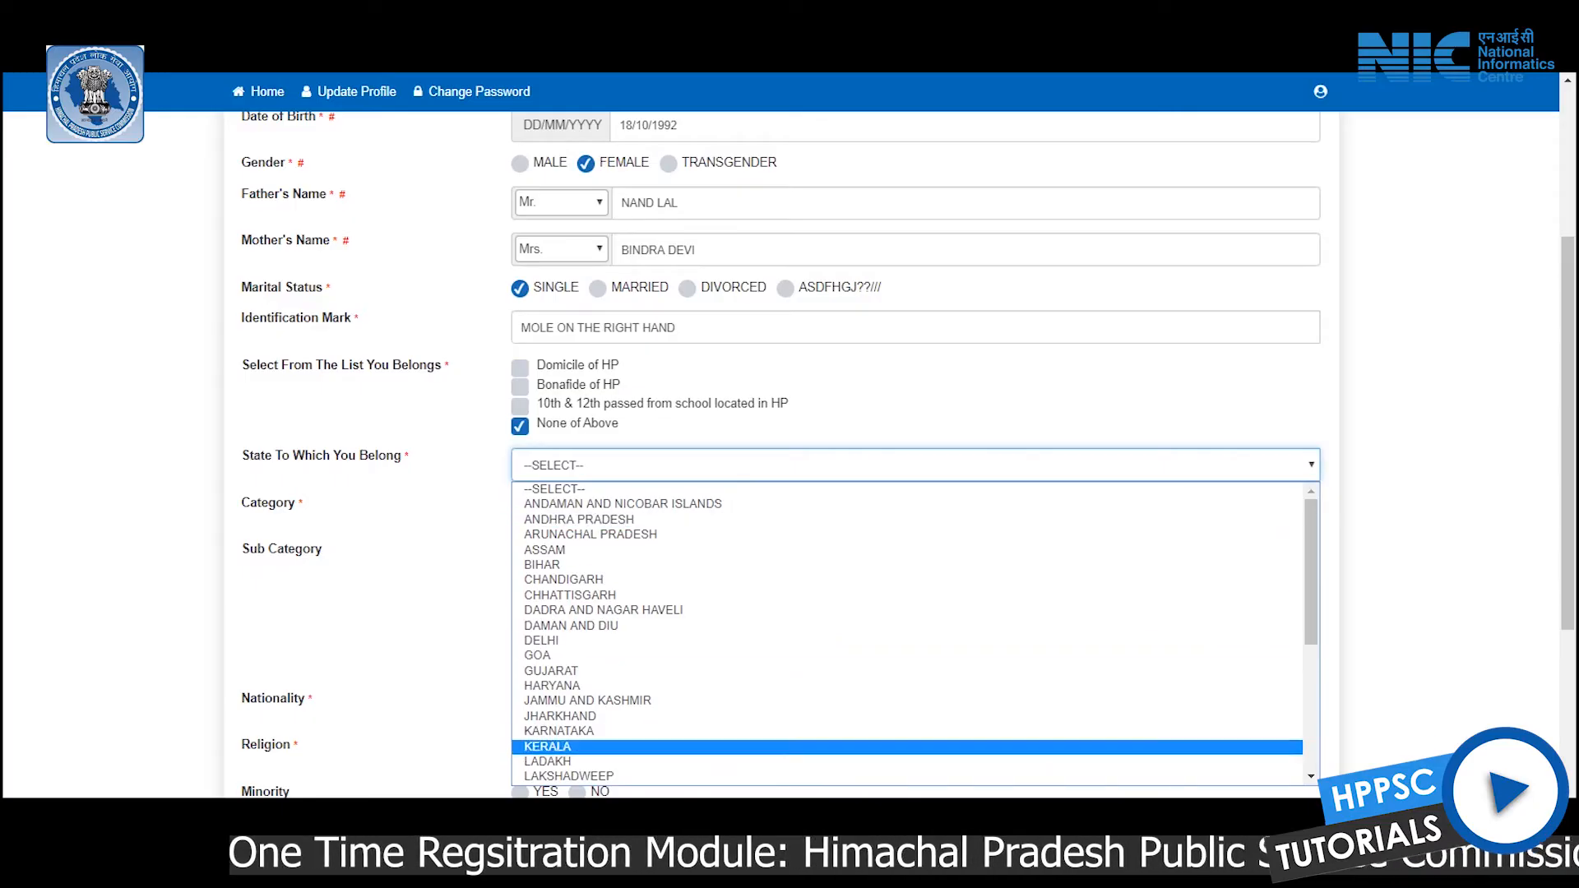
{"action": "key", "text": "Escape"}
{"action": "scroll", "coordinate": [789, 444], "scroll_direction": "up", "scroll_amount": 3}
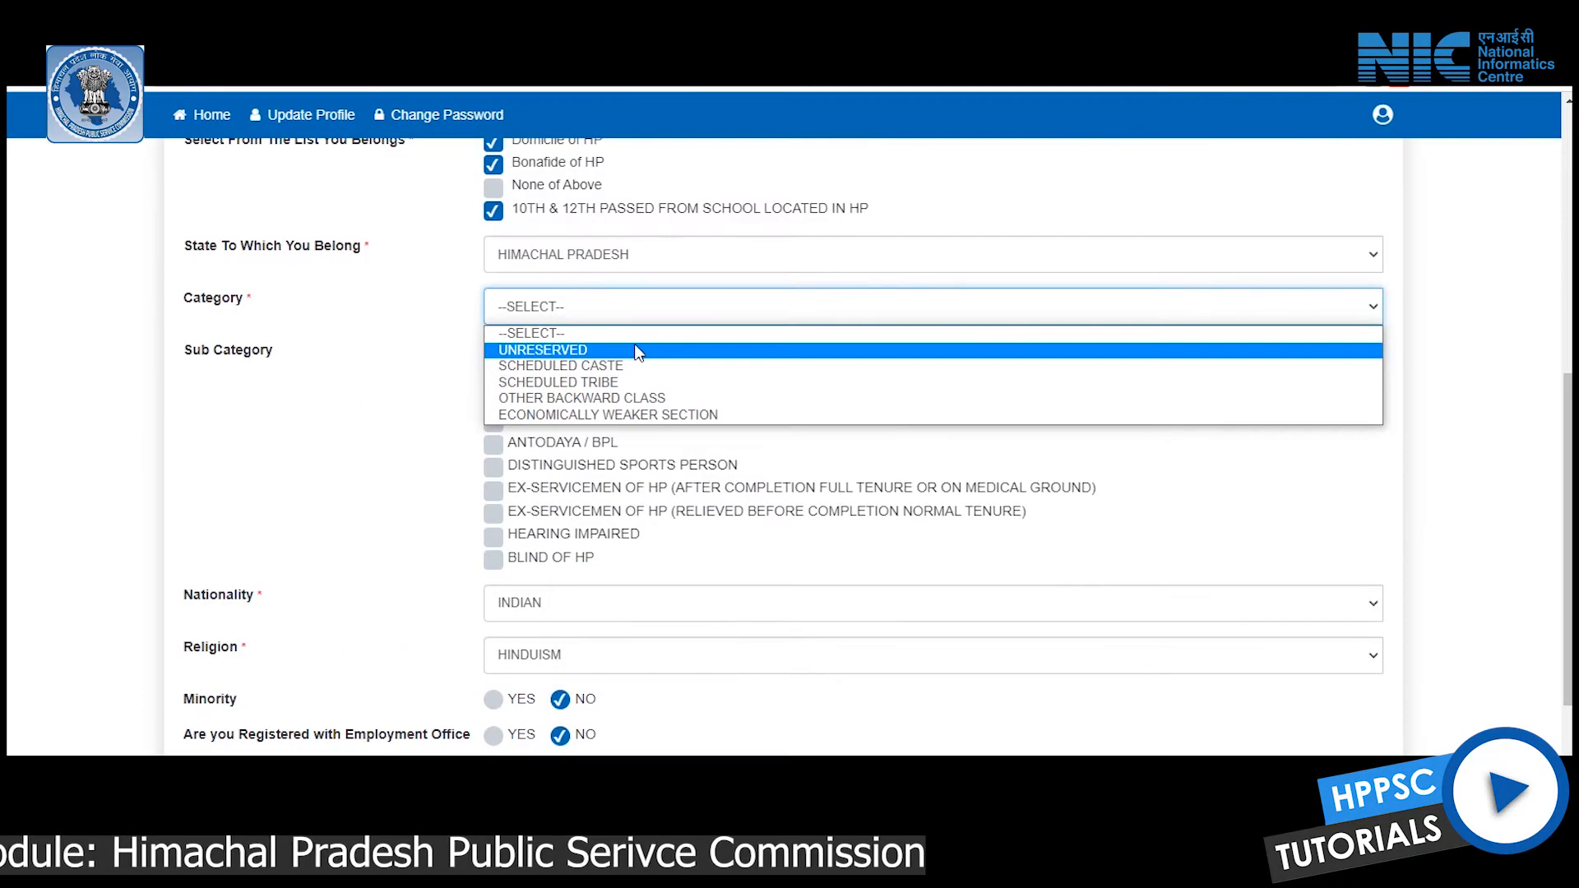
Set category to SCHEDULED CASTE and tick the Persons with Benchmark Disabilities sub category
{"action": "left_click", "coordinate": [635, 365]}
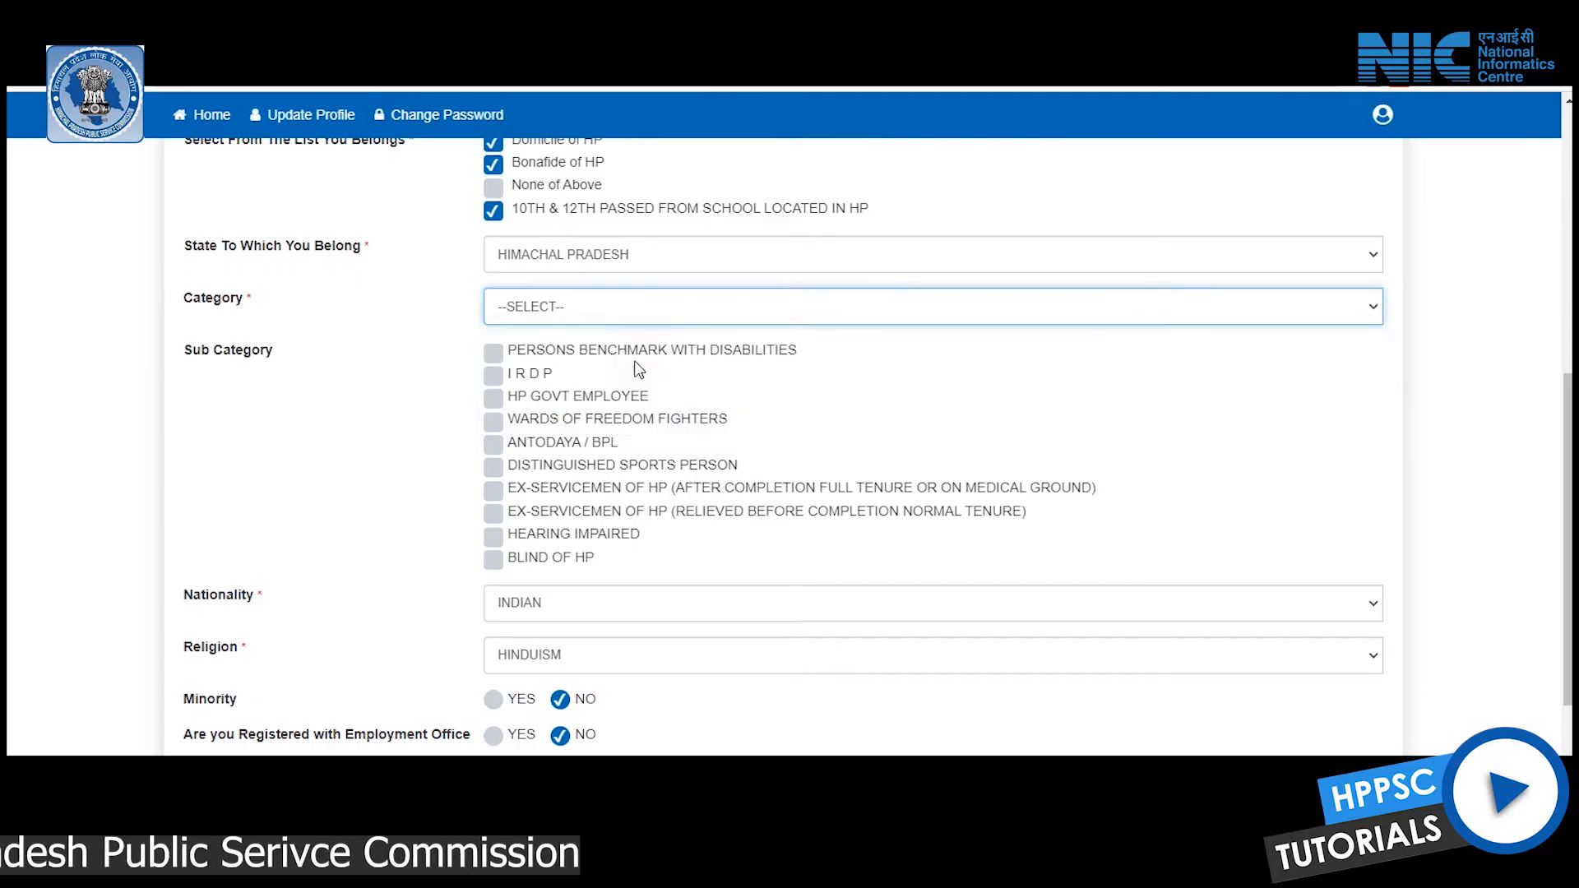
{"action": "scroll", "coordinate": [633, 412], "scroll_direction": "down", "scroll_amount": 3}
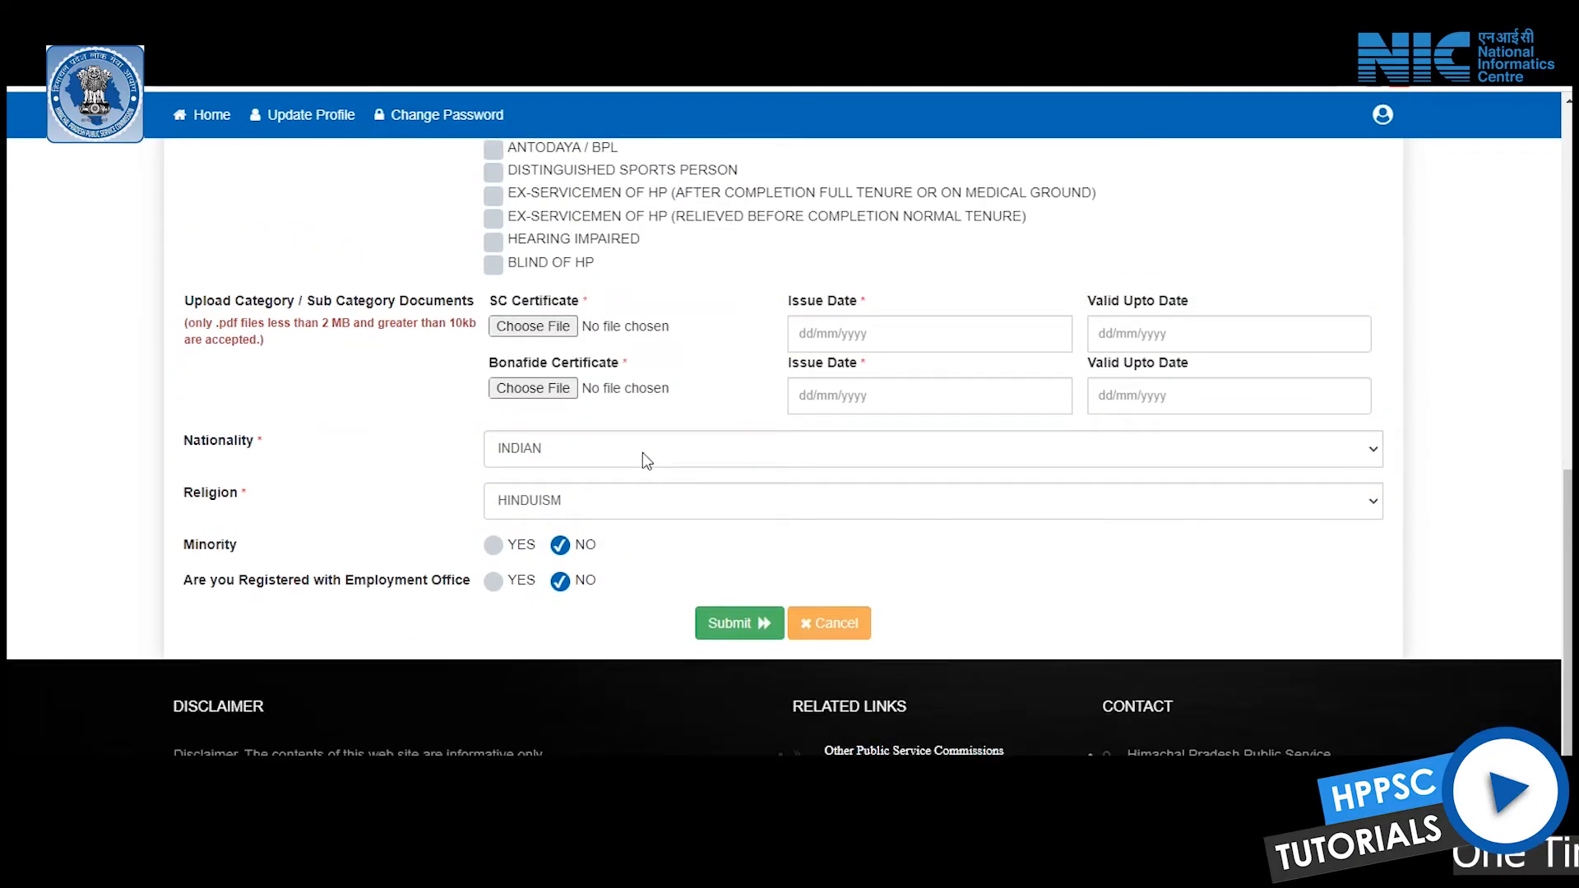
{"action": "scroll", "coordinate": [643, 452], "scroll_direction": "up", "scroll_amount": 2}
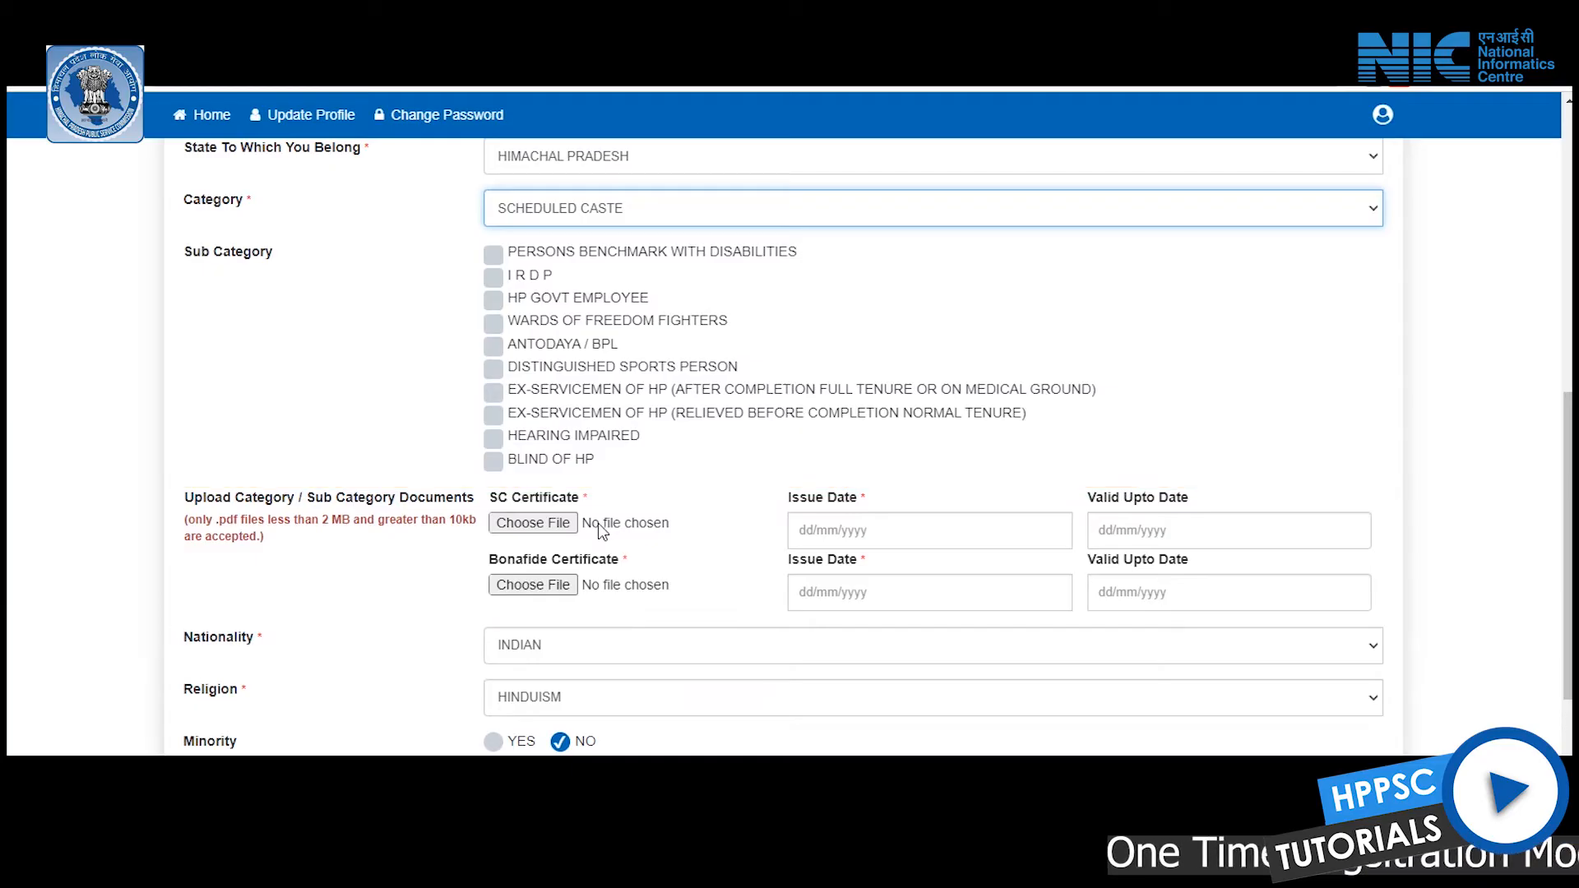
{"action": "left_click", "coordinate": [494, 256]}
{"action": "scroll", "coordinate": [582, 550], "scroll_direction": "down", "scroll_amount": 2}
{"action": "scroll", "coordinate": [572, 519], "scroll_direction": "up", "scroll_amount": 2}
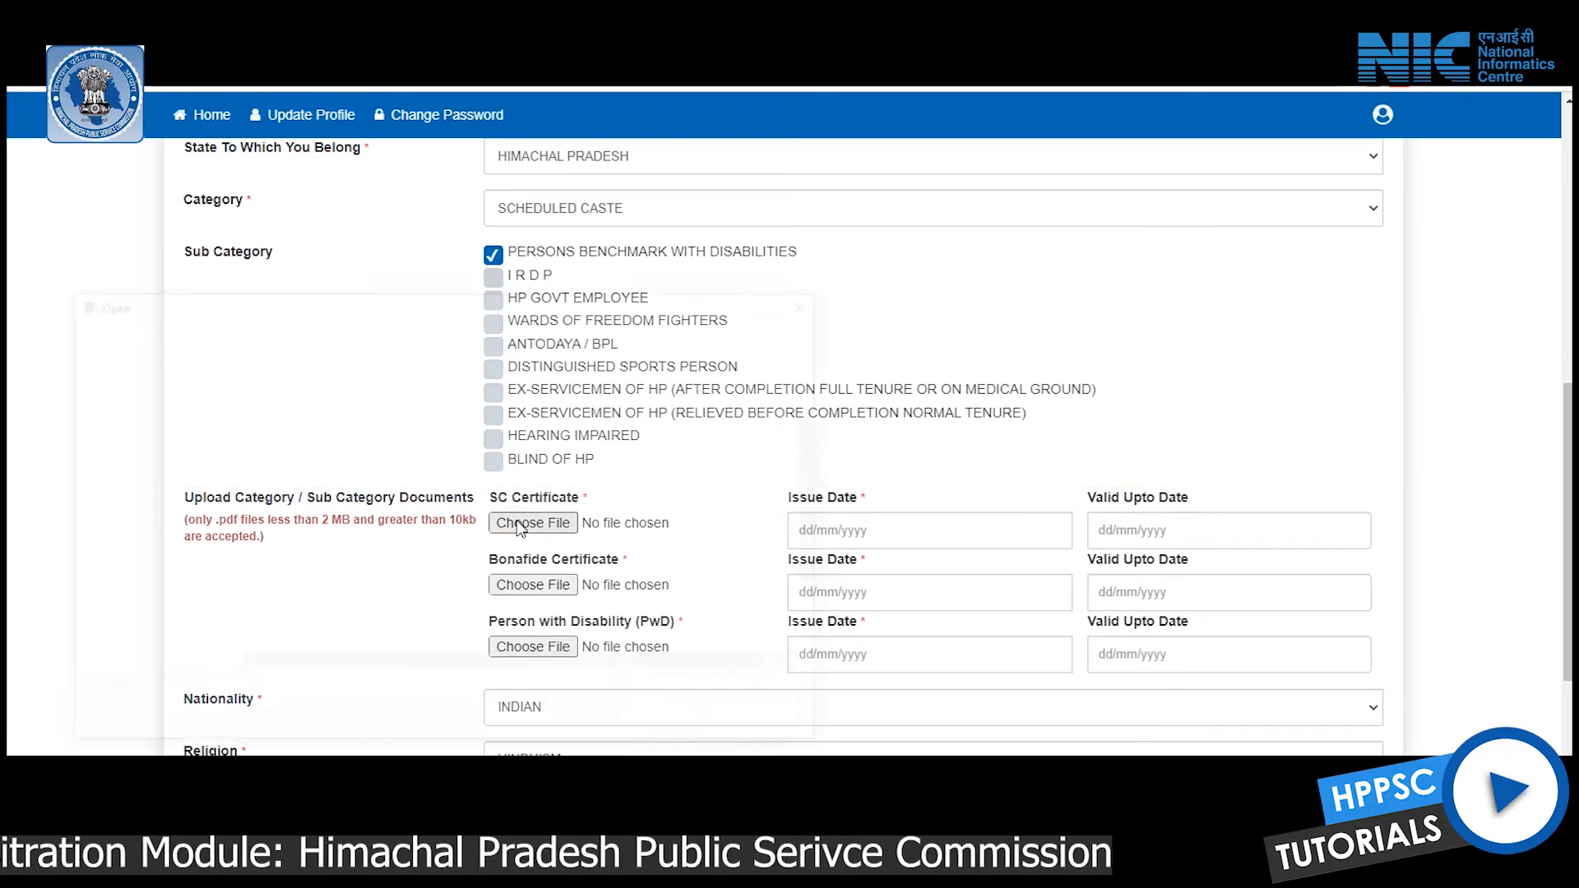
Attach Category.pdf as the SC certificate with issue date 30-08-2021
{"action": "left_click", "coordinate": [518, 524]}
{"action": "double_click", "coordinate": [303, 615]}
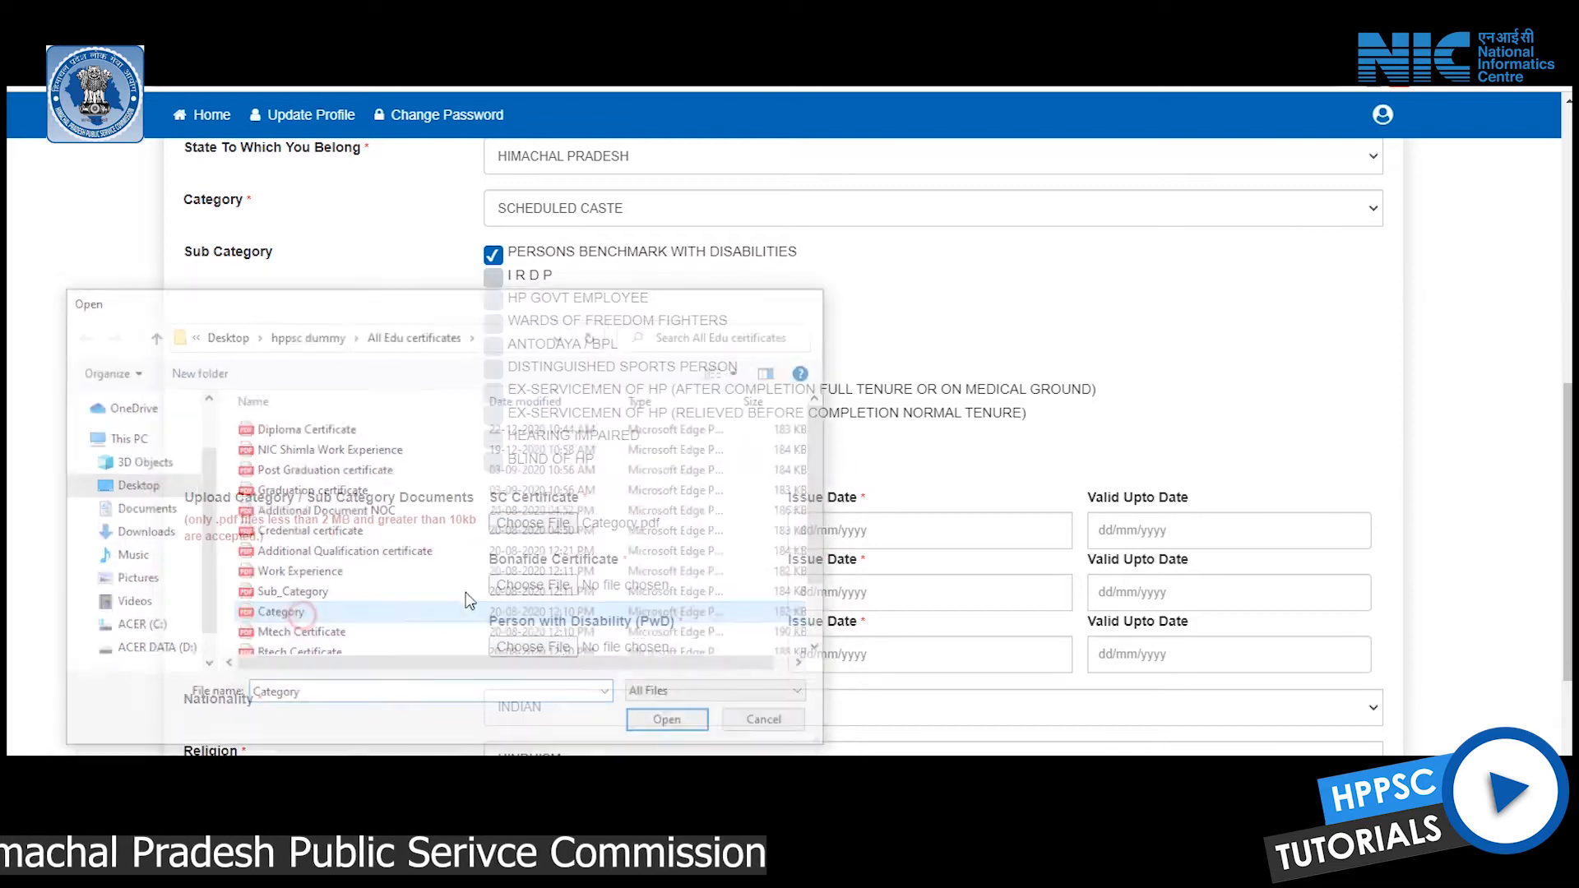
{"action": "left_click", "coordinate": [909, 530]}
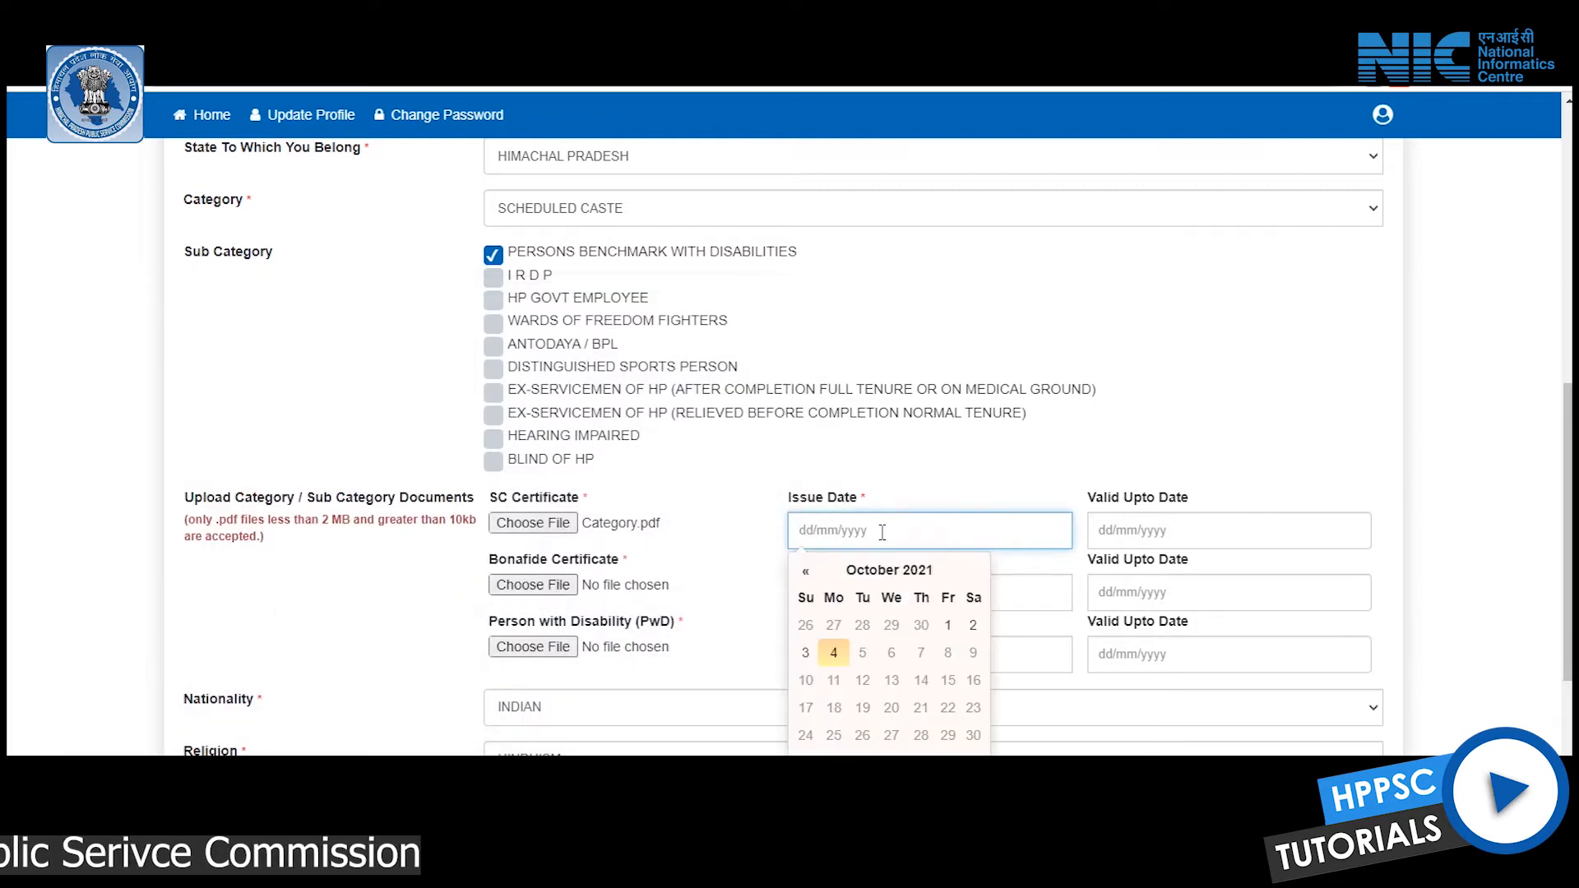
{"action": "left_click", "coordinate": [806, 571]}
{"action": "left_click", "coordinate": [835, 626]}
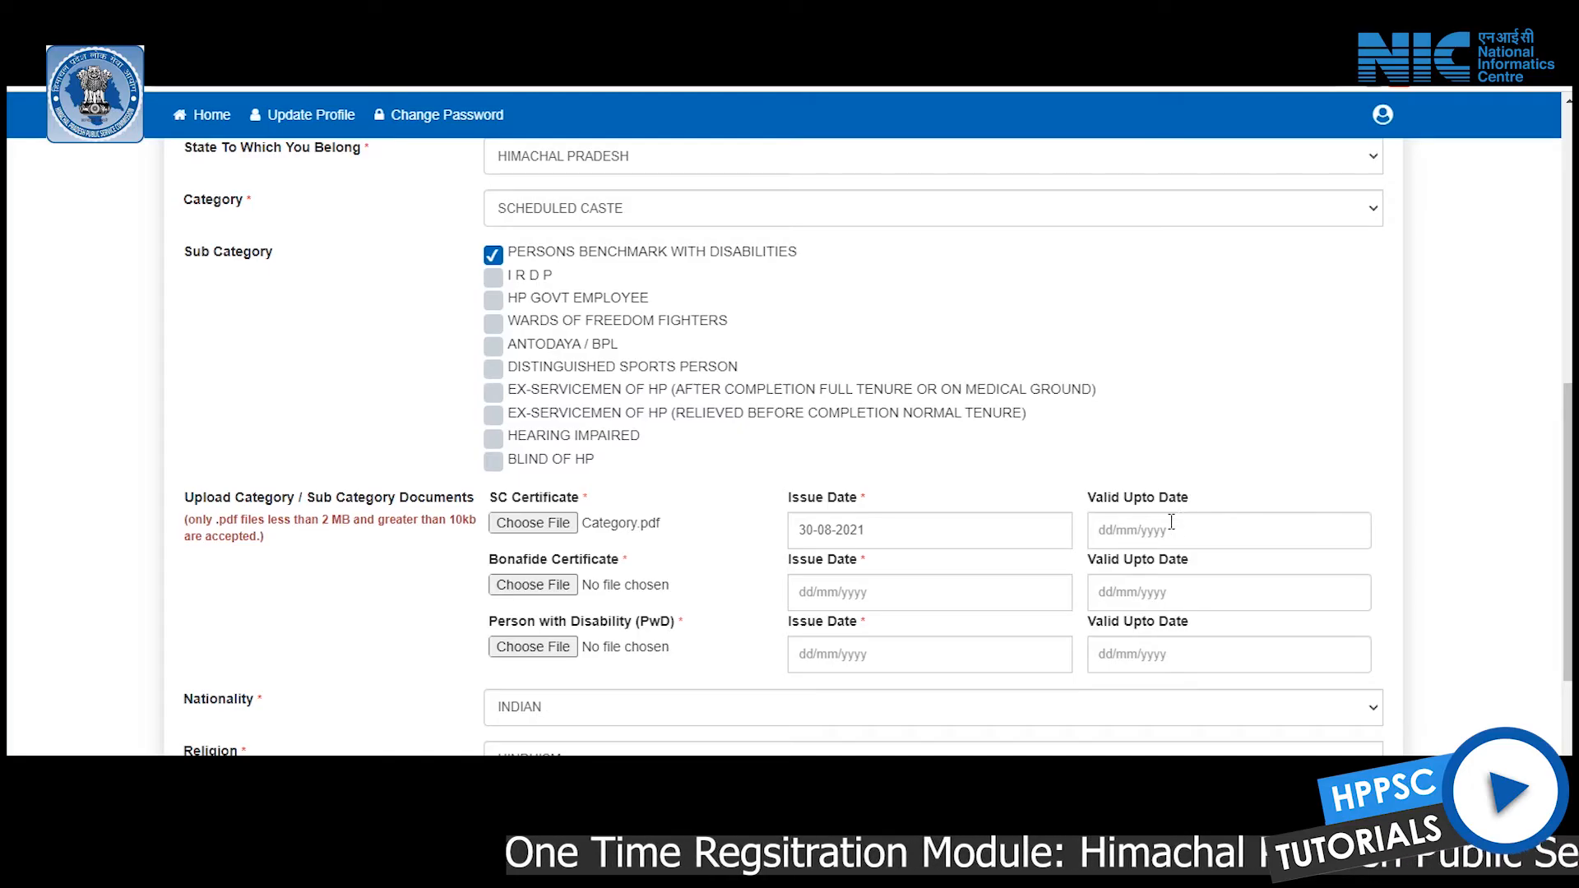
Attach Category.pdf as the Bonafide certificate with issue date 26-09-2021
{"action": "left_click", "coordinate": [517, 579]}
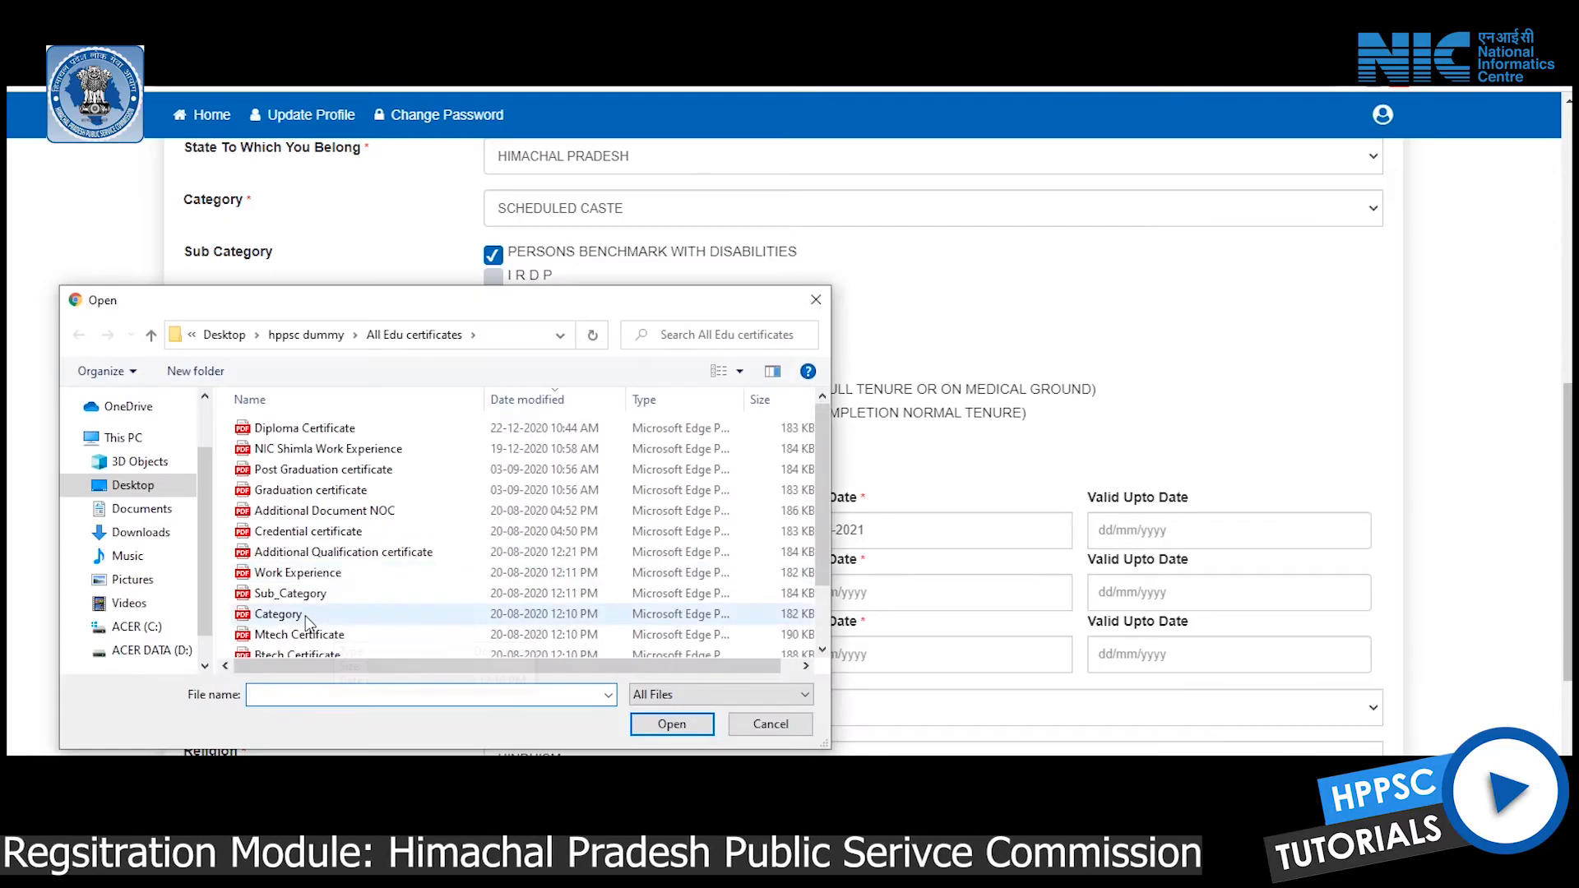
{"action": "double_click", "coordinate": [304, 615]}
{"action": "left_click", "coordinate": [877, 593]}
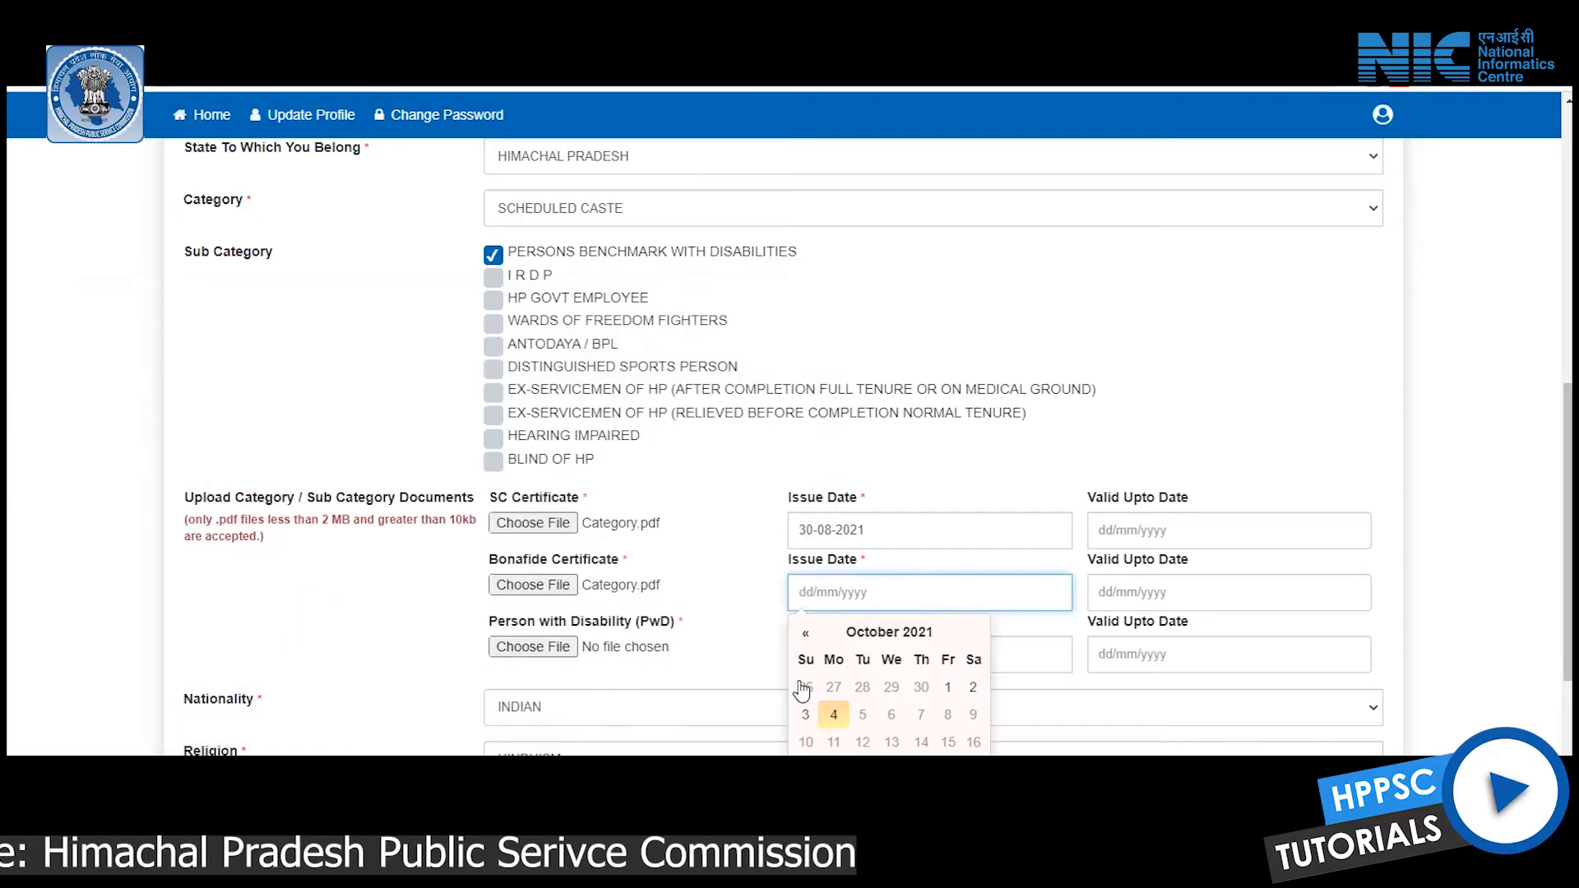
{"action": "left_click", "coordinate": [803, 687]}
Attach Sub_Category.pdf as the PwD certificate with issue date 27-09-2021
{"action": "left_click", "coordinate": [519, 646]}
{"action": "double_click", "coordinate": [304, 592]}
{"action": "left_click", "coordinate": [927, 655]}
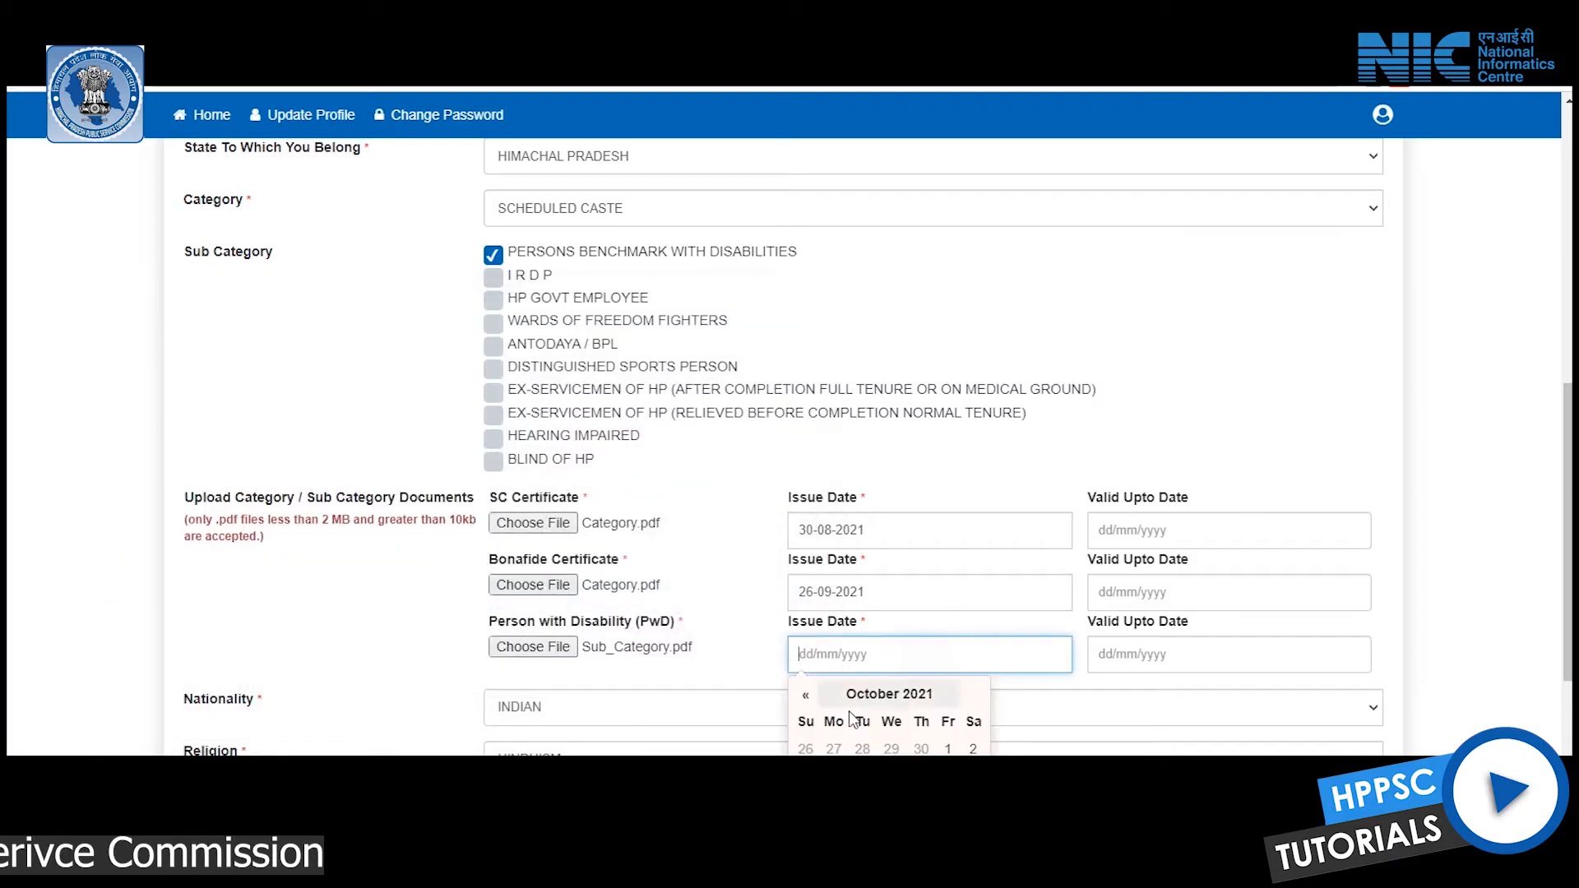
{"action": "left_click", "coordinate": [833, 748]}
Set nationality INDIAN, religion HINDUISM, minority ticked, and employment office registration to No
{"action": "scroll", "coordinate": [460, 592], "scroll_direction": "down", "scroll_amount": 3}
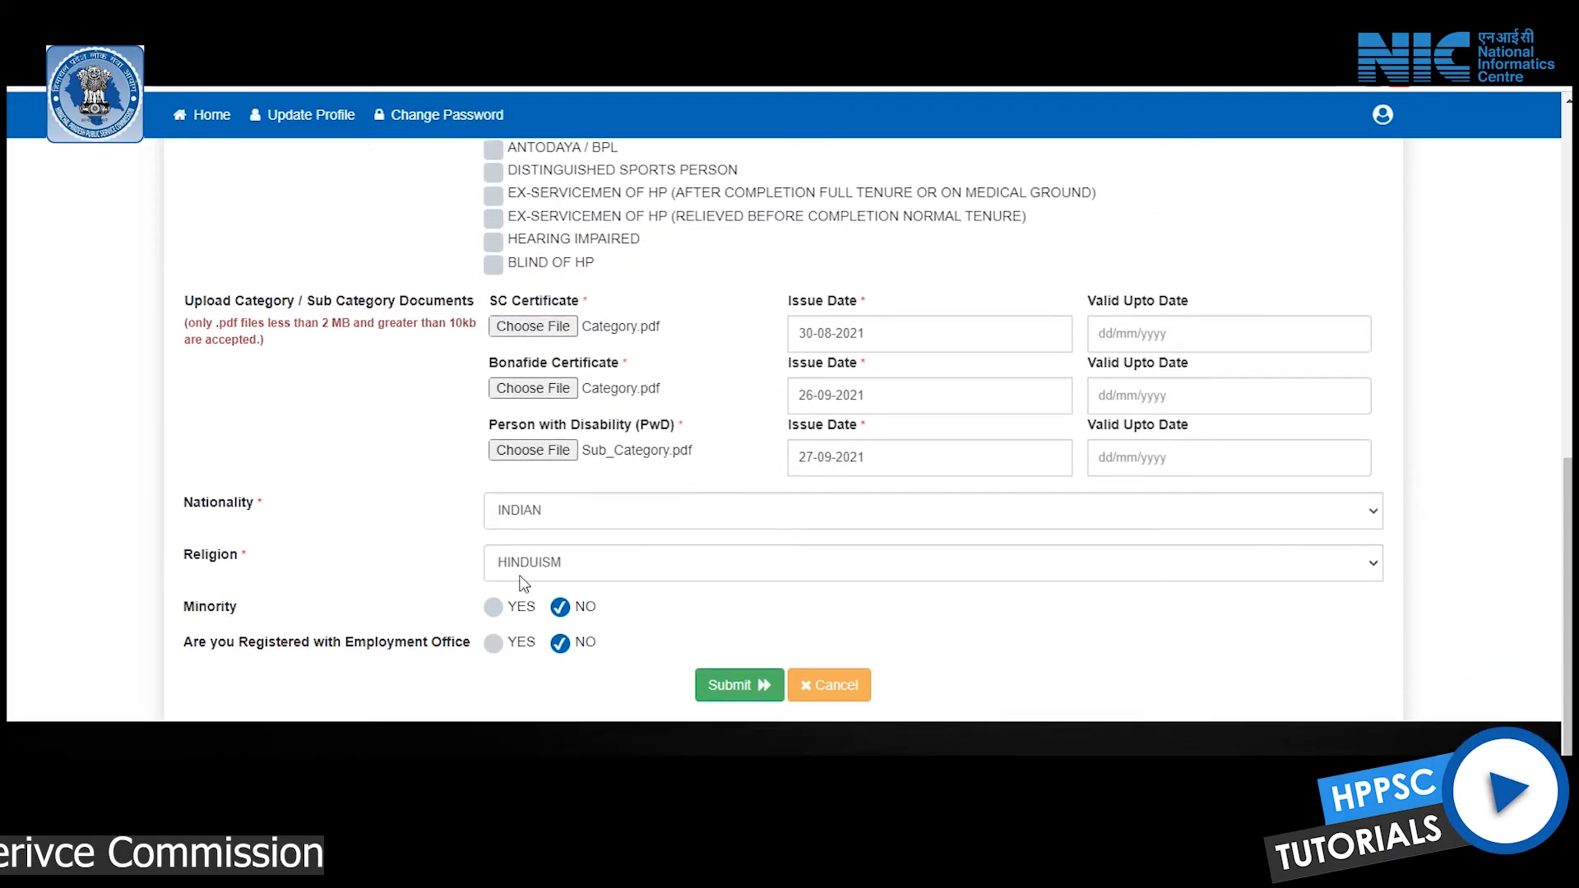
{"action": "left_click", "coordinate": [646, 508]}
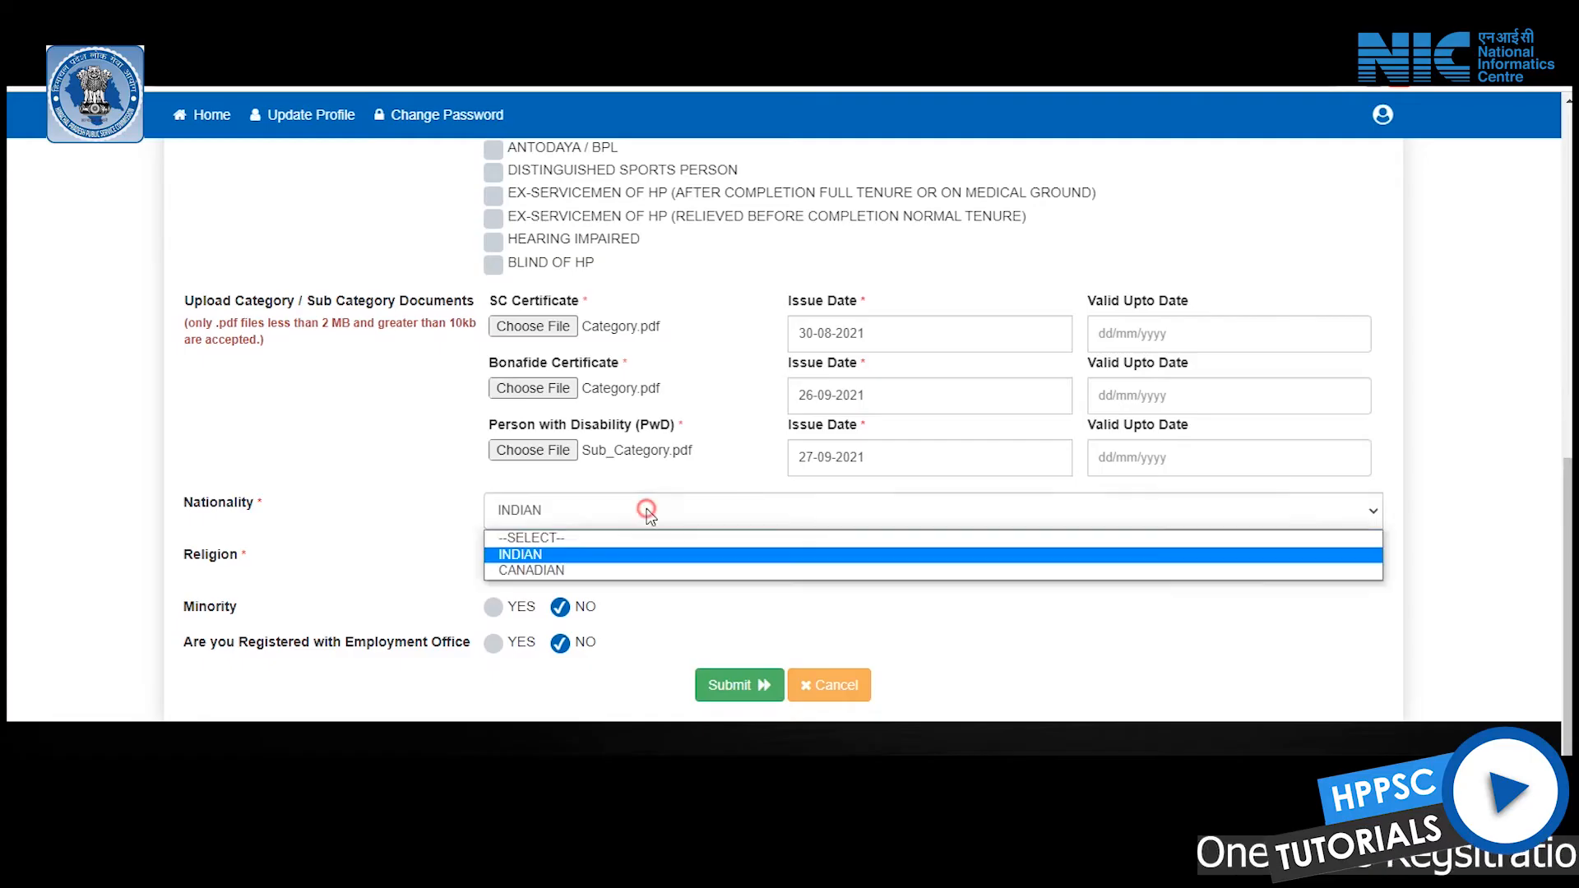
{"action": "left_click", "coordinate": [659, 556]}
{"action": "left_click", "coordinate": [659, 564]}
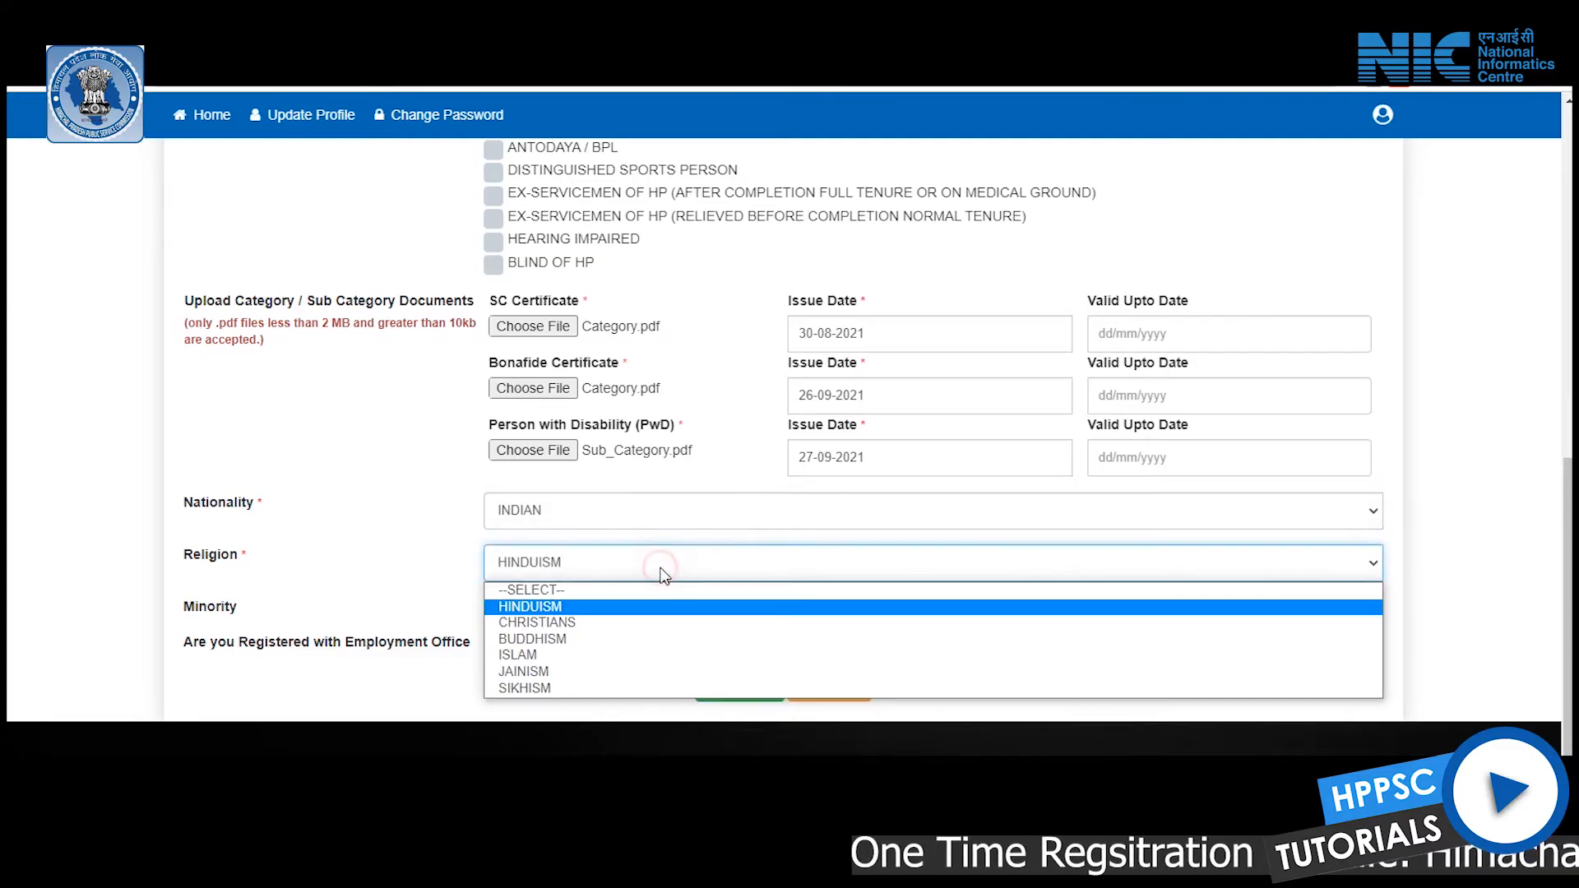
{"action": "left_click", "coordinate": [457, 596]}
{"action": "left_click", "coordinate": [518, 610]}
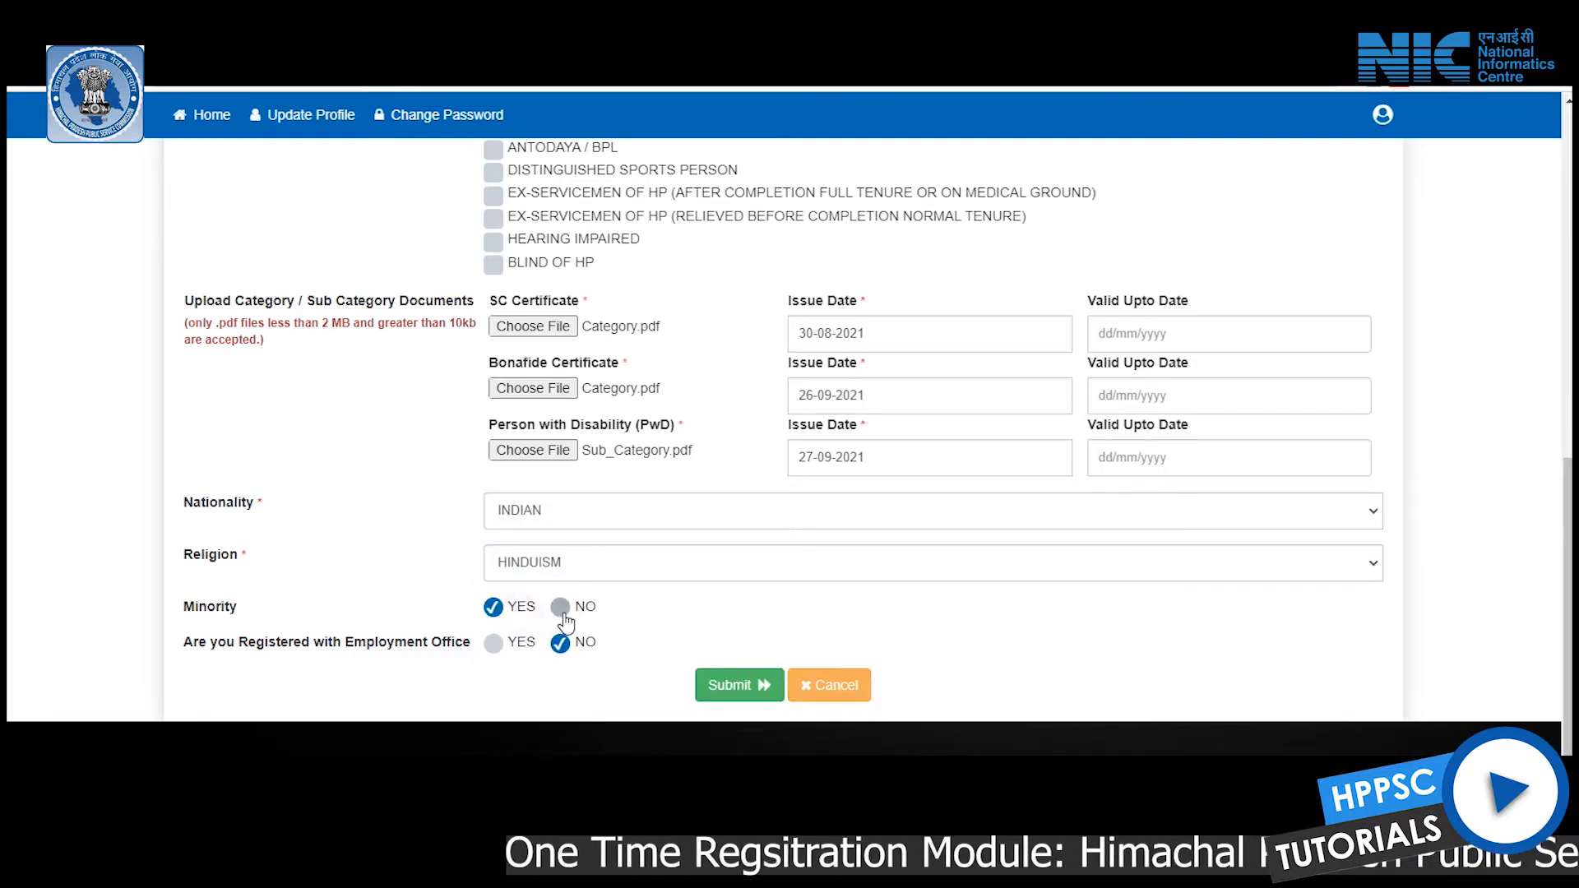
{"action": "left_click", "coordinate": [495, 643]}
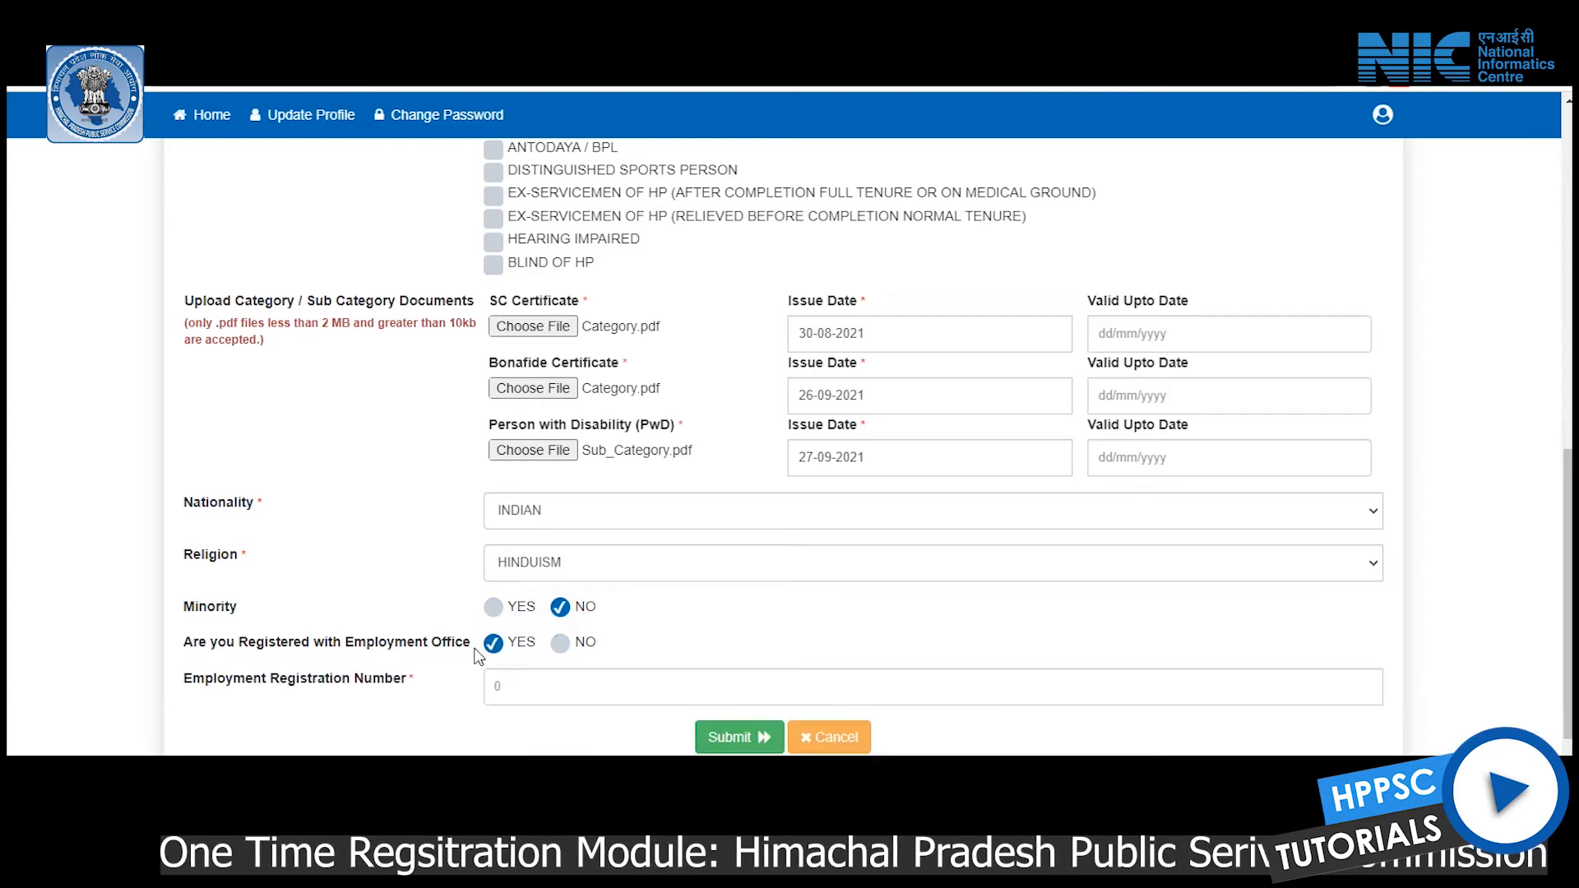
{"action": "left_click", "coordinate": [559, 643]}
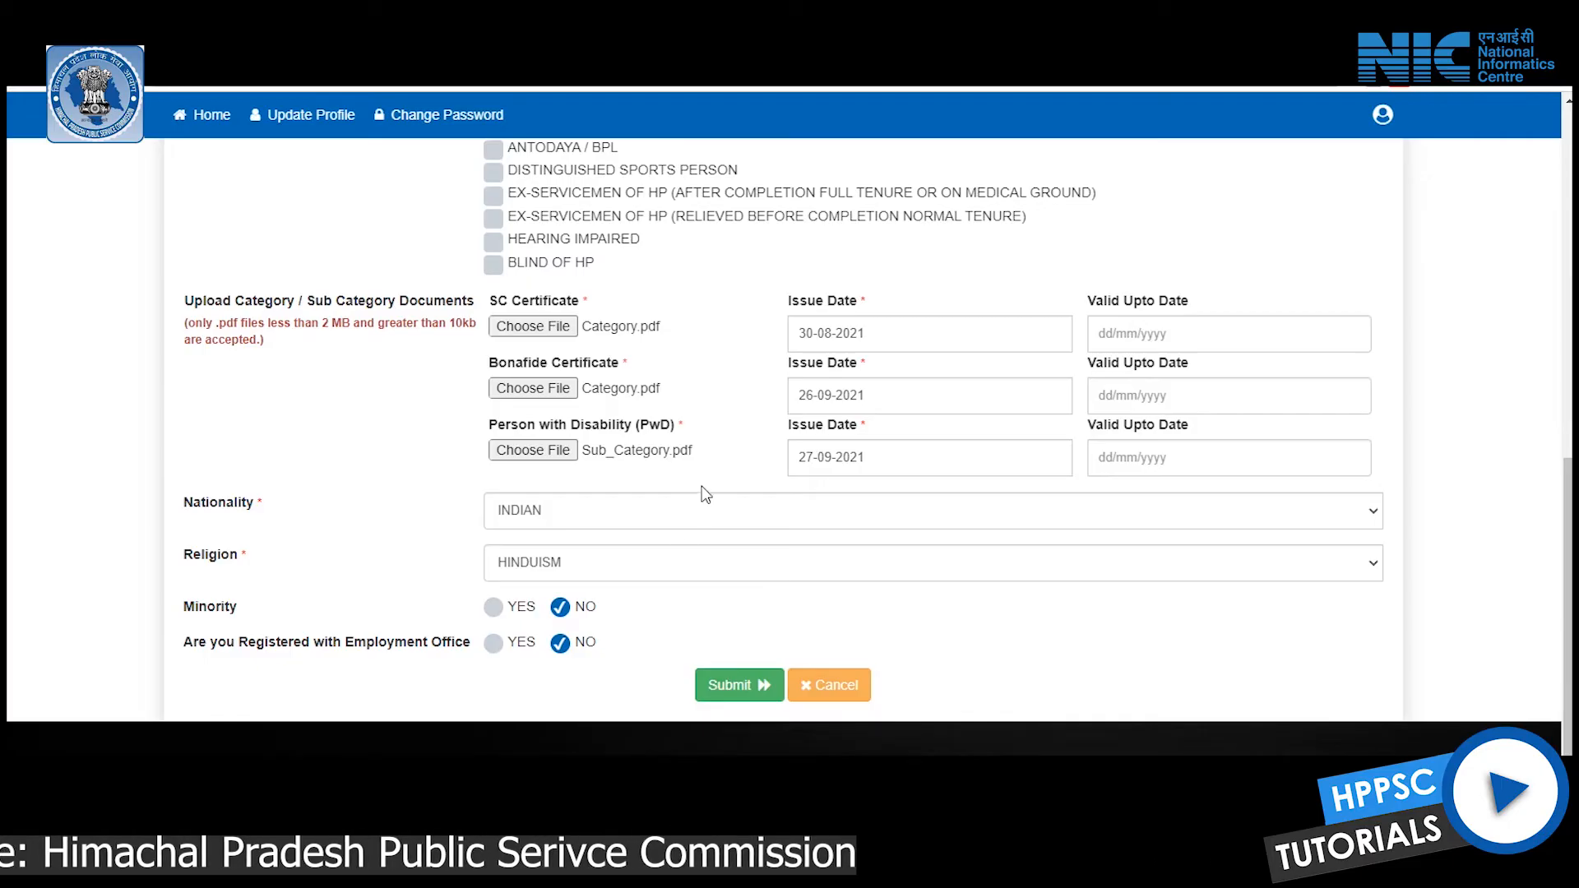
Submit the personal information, review it and confirm saving
{"action": "left_click", "coordinate": [731, 691]}
{"action": "scroll", "coordinate": [740, 689], "scroll_direction": "down", "scroll_amount": 1}
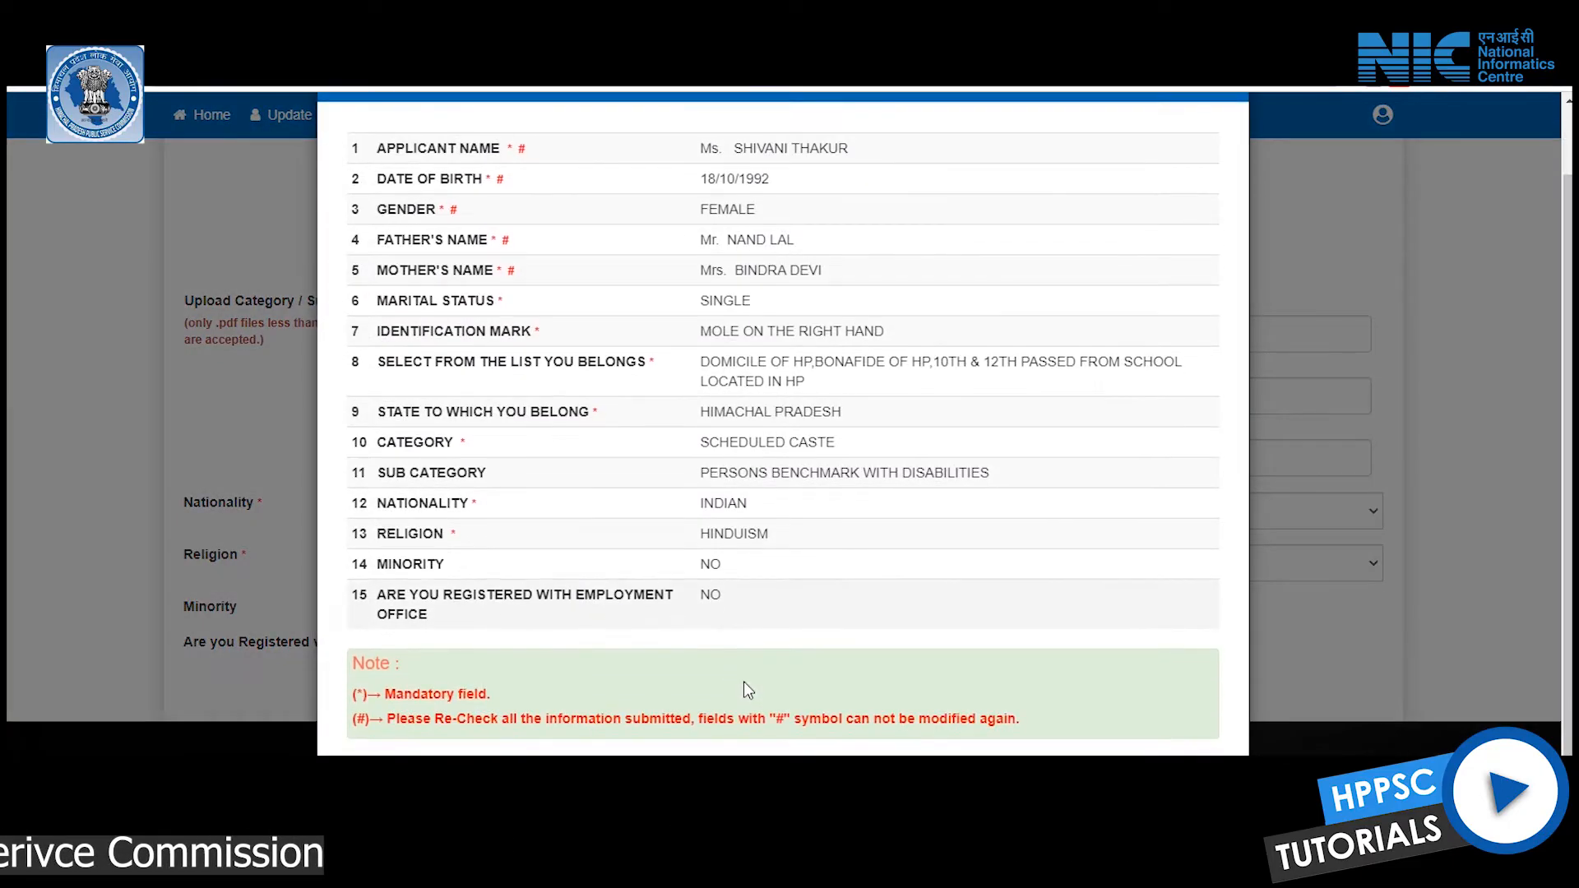
{"action": "left_click", "coordinate": [796, 636]}
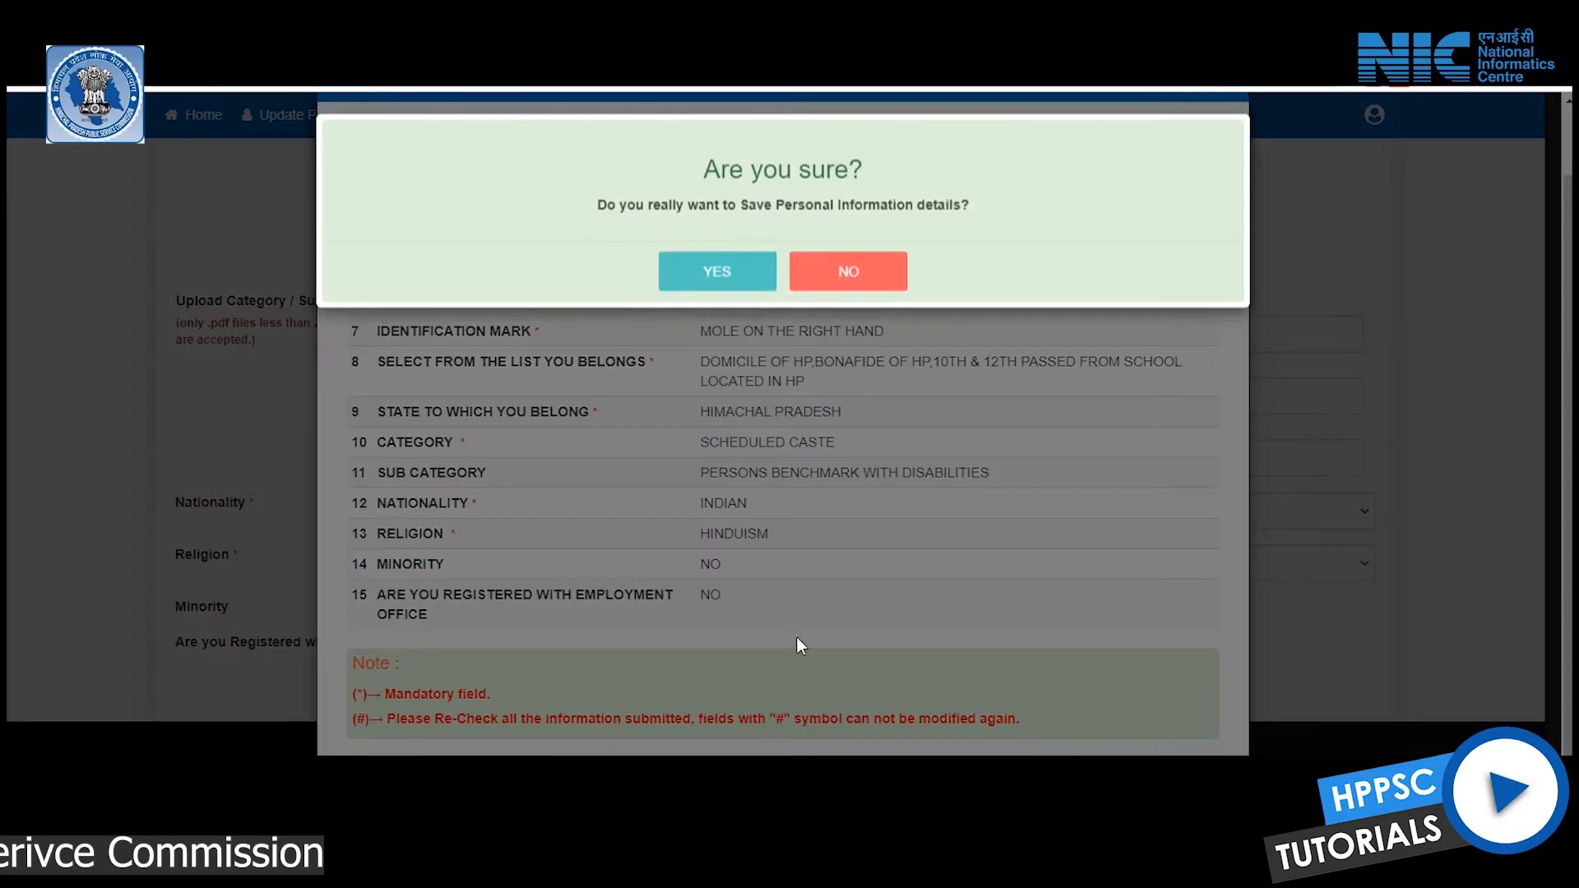
{"action": "left_click", "coordinate": [739, 287]}
Enter the correspondence address and its pincode
{"action": "scroll", "coordinate": [789, 436], "scroll_direction": "down", "scroll_amount": 2}
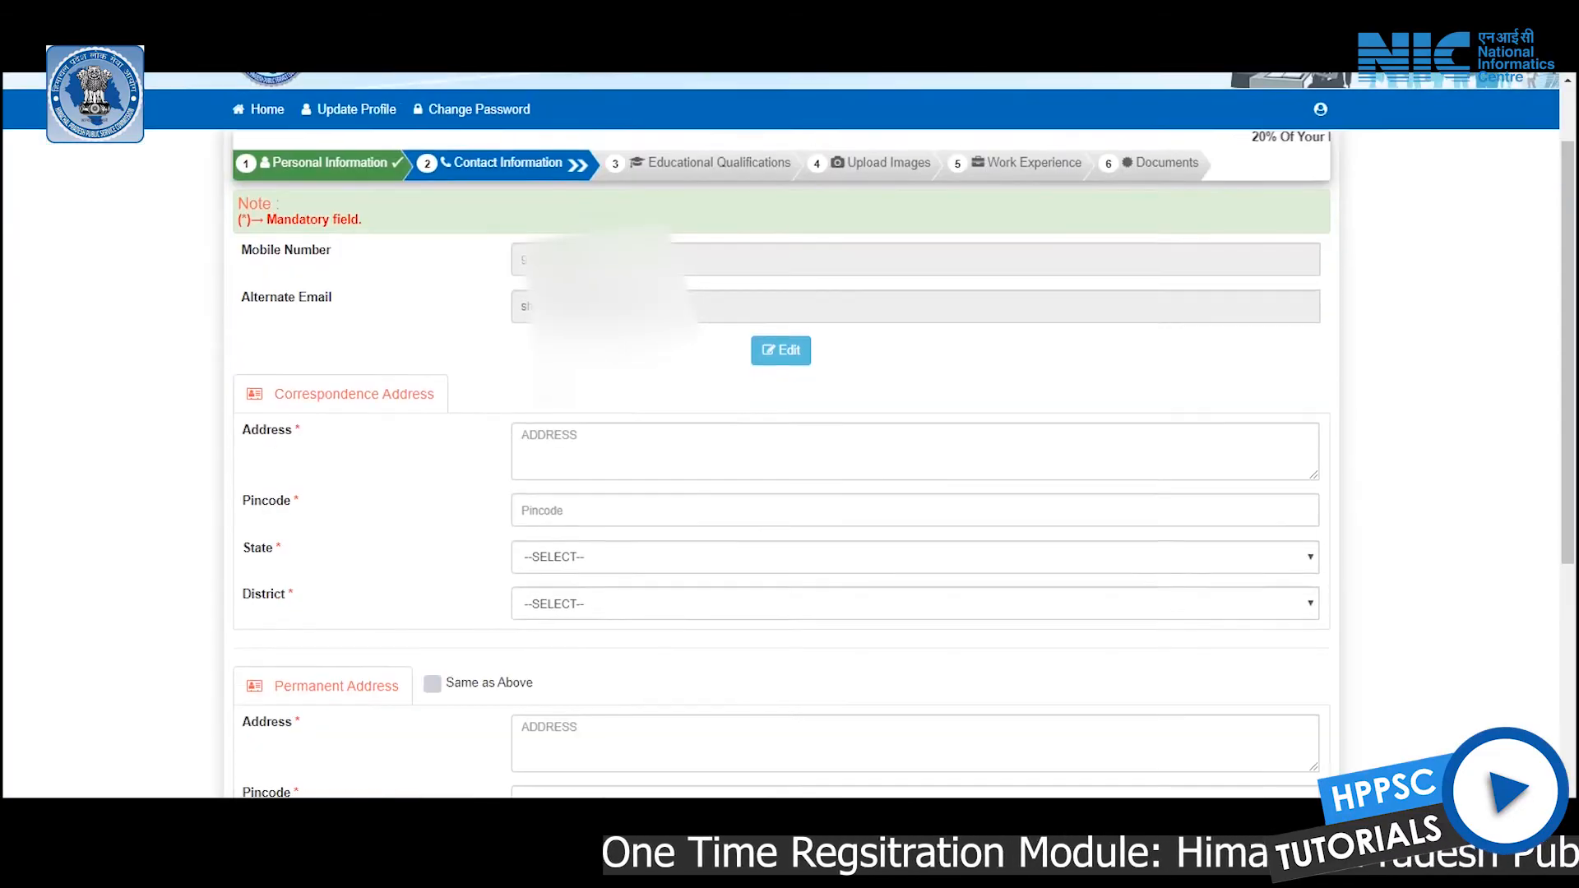
{"action": "left_click", "coordinate": [576, 382]}
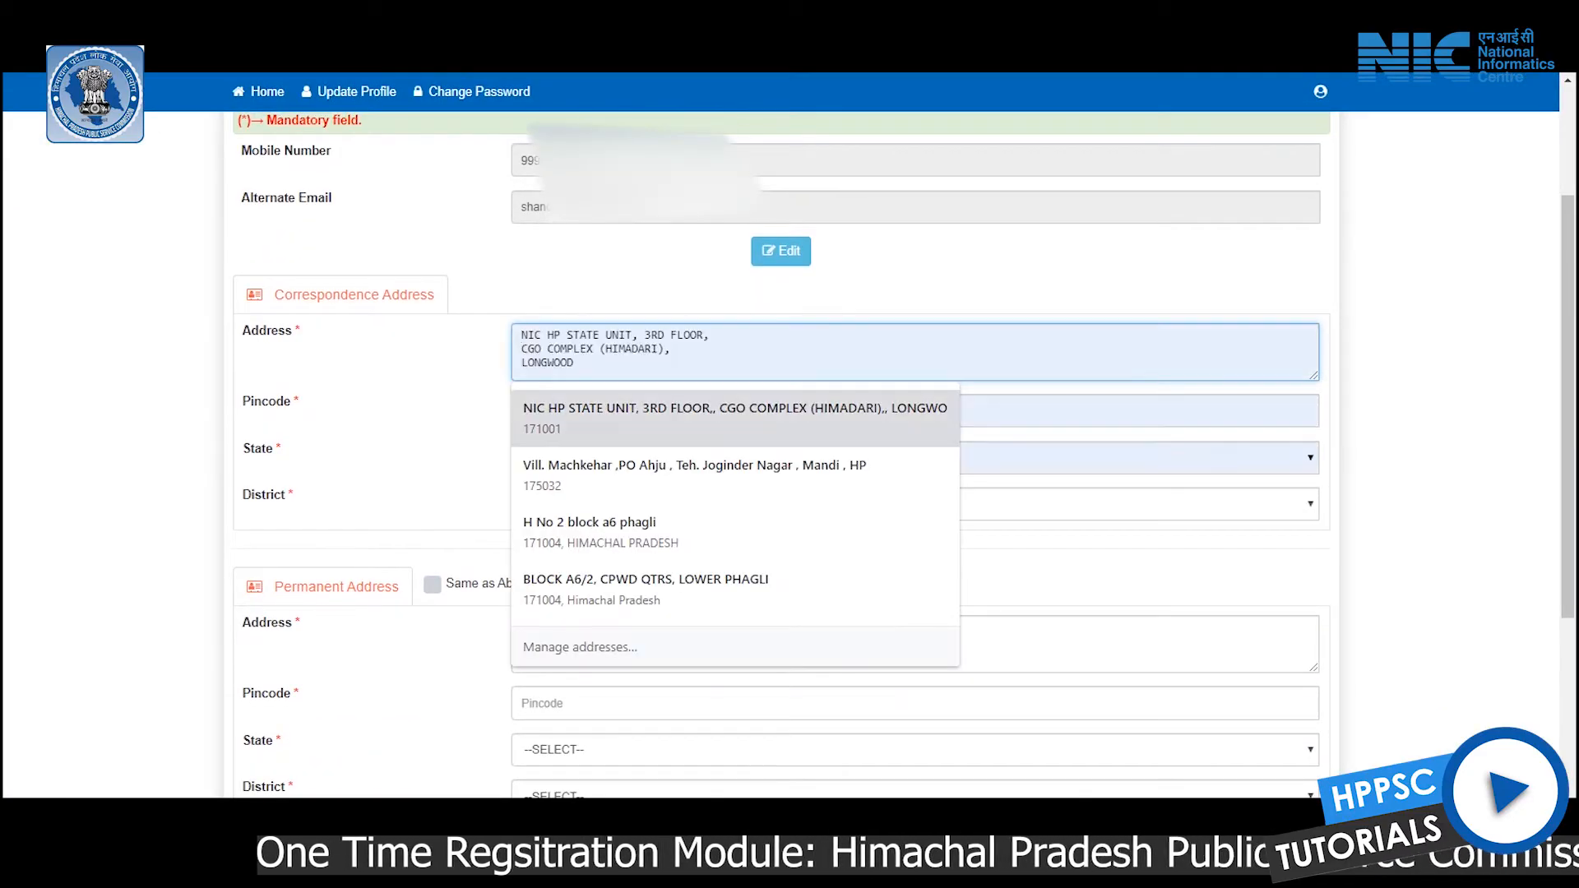
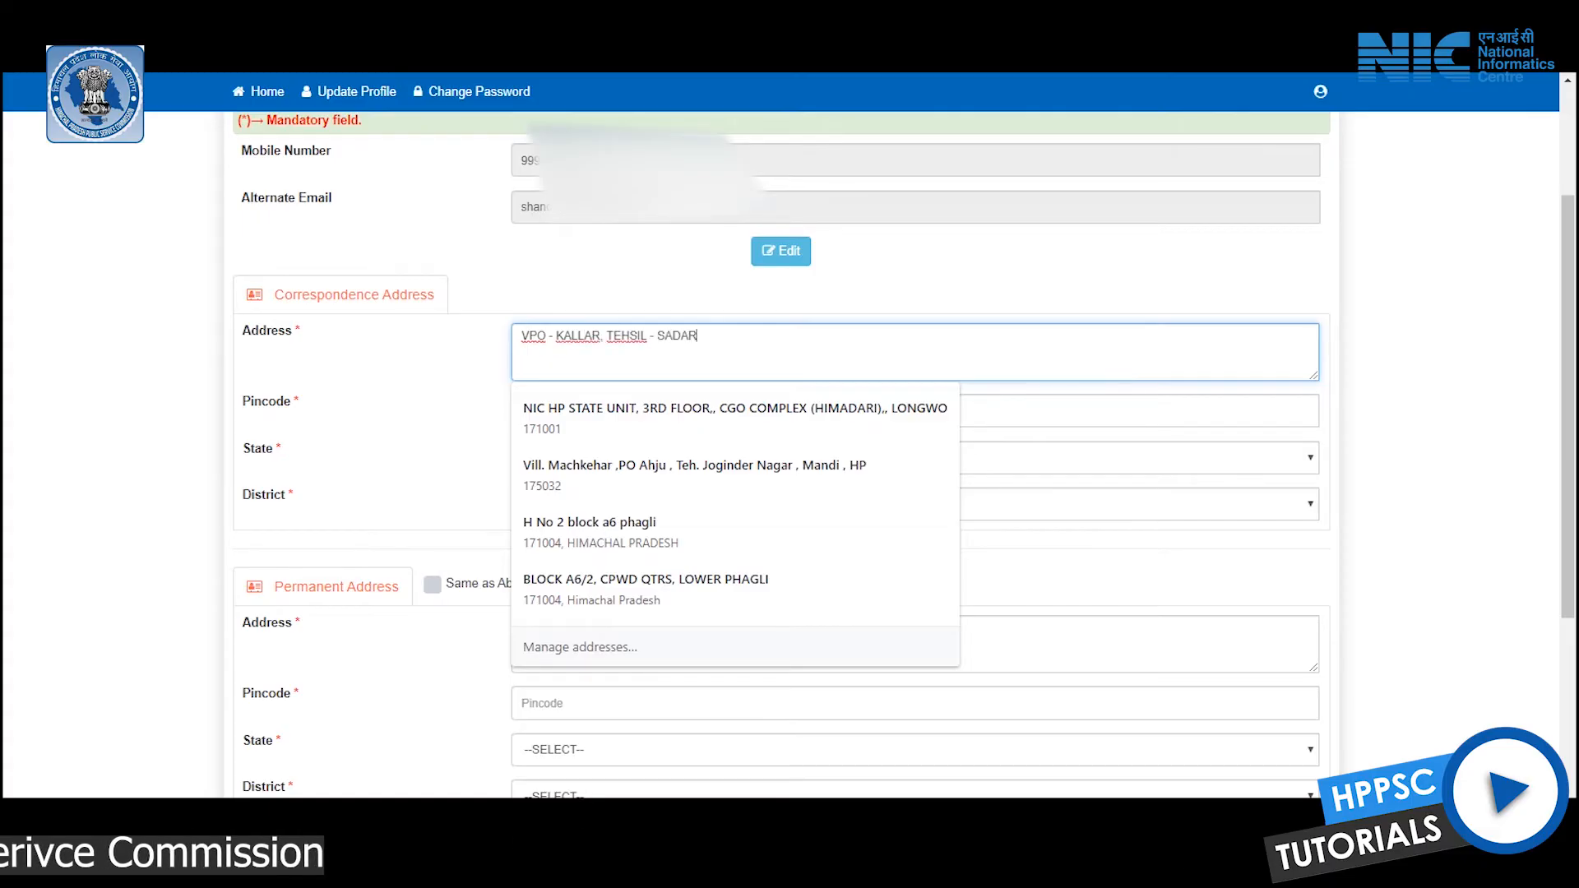
{"action": "key", "text": "Tab"}
{"action": "type", "text": "17400"}
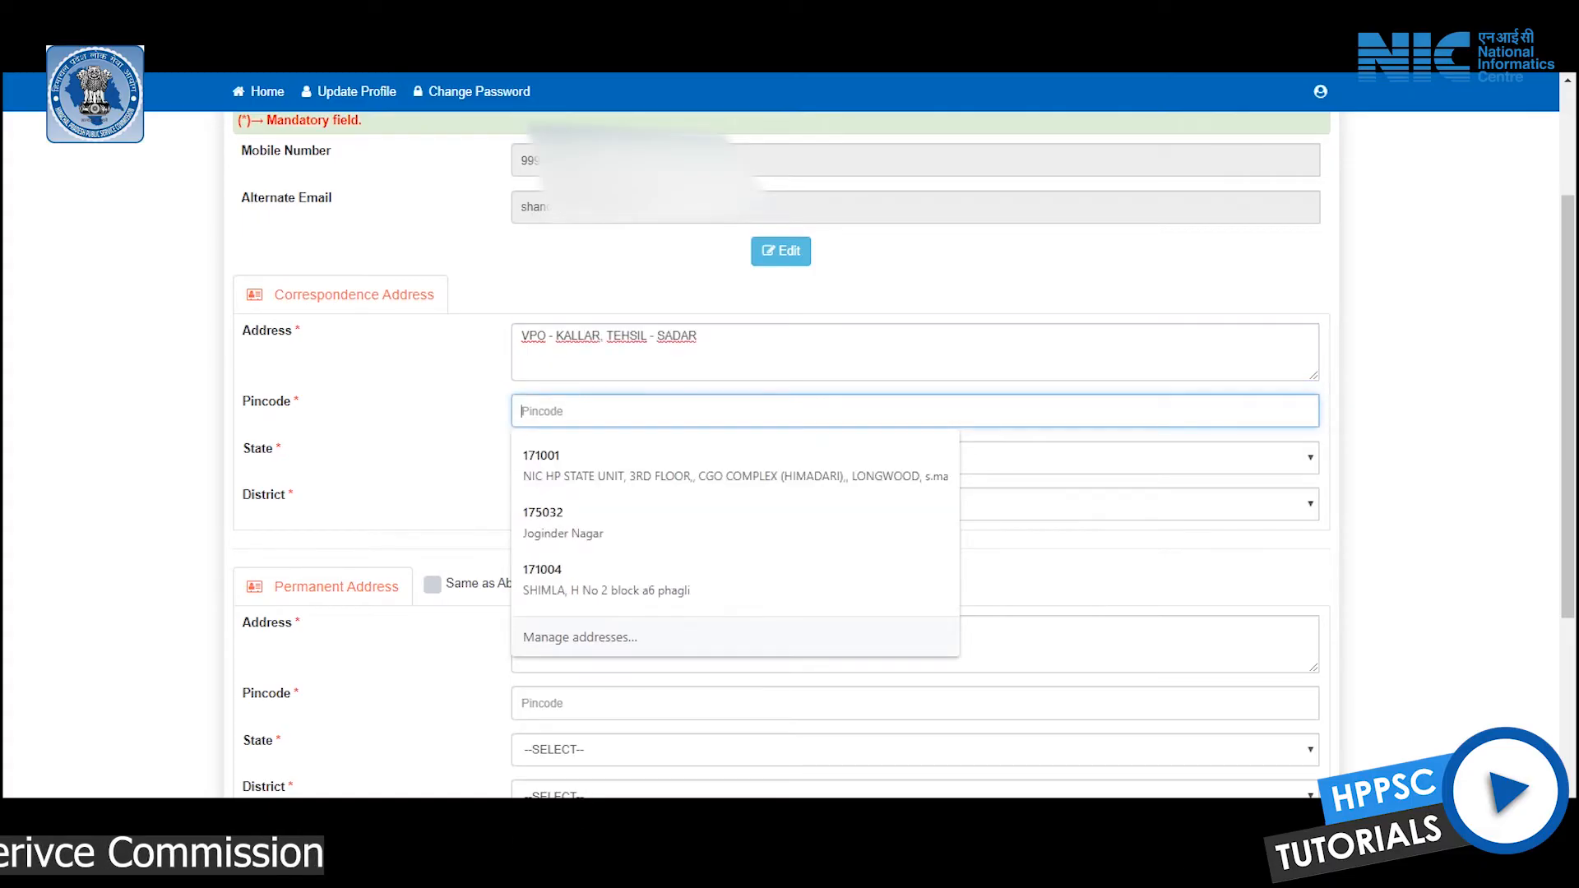
{"action": "type", "text": "1"}
Choose state HIMACHAL PRADESH and district BILASPUR, and make the permanent address the same
{"action": "key", "text": "Tab"}
{"action": "key", "text": "alt+Down"}
{"action": "key", "text": "h"}
{"action": "key", "text": "Down"}
{"action": "key", "text": "Return"}
{"action": "key", "text": "Tab"}
{"action": "key", "text": "alt+Down"}
{"action": "key", "text": "Down"}
{"action": "key", "text": "Return"}
{"action": "key", "text": "Tab"}
{"action": "key", "text": "space"}
Save the contact information and confirm
{"action": "scroll", "coordinate": [789, 411], "scroll_direction": "down", "scroll_amount": 4}
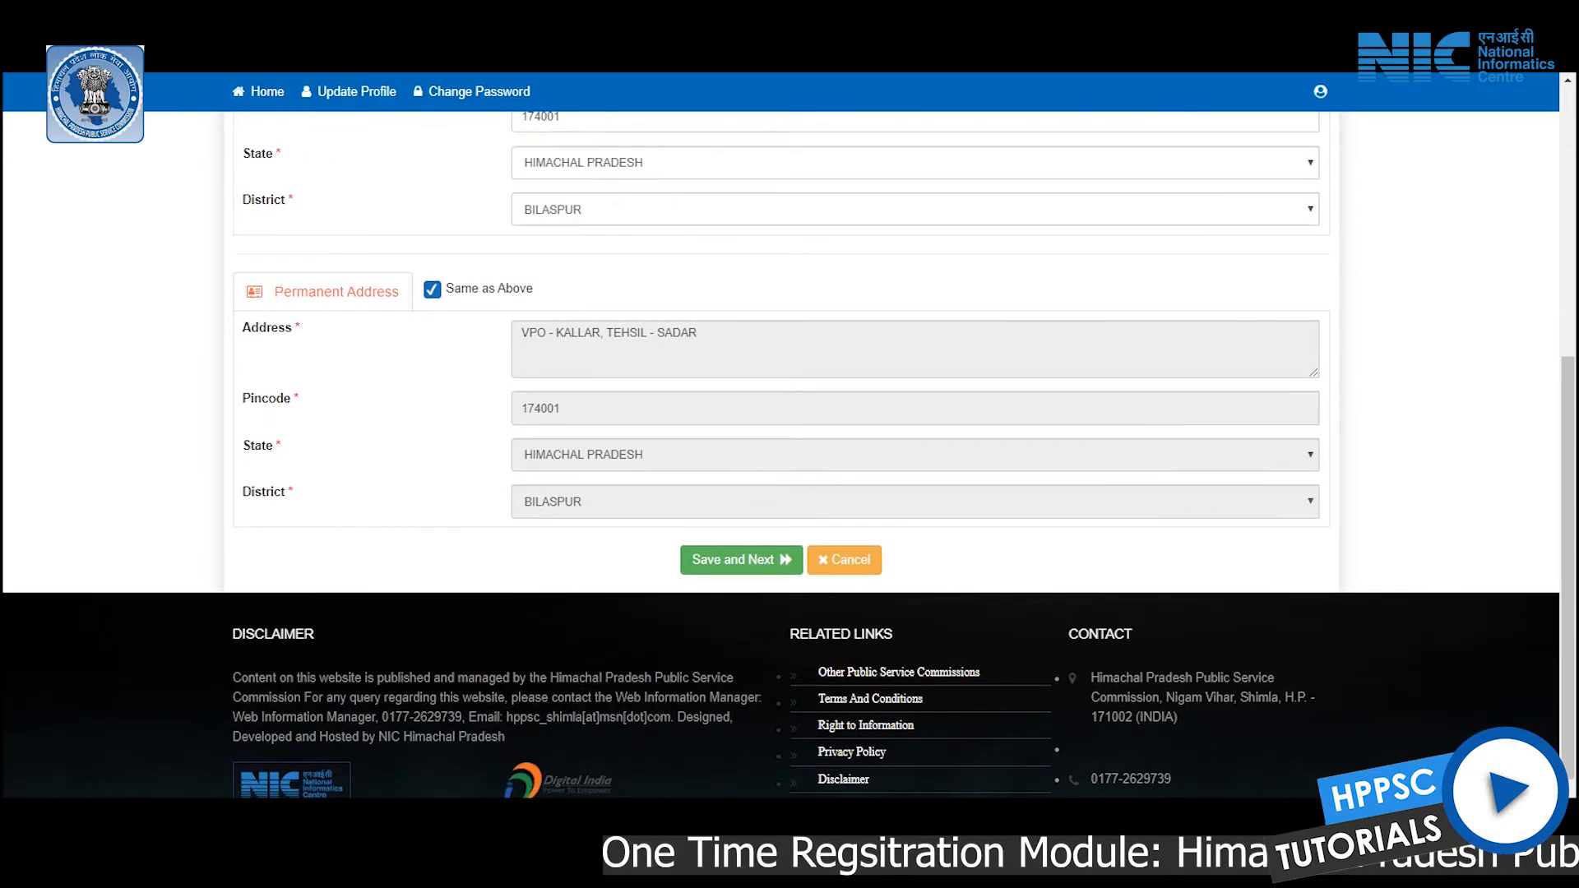
{"action": "scroll", "coordinate": [789, 411], "scroll_direction": "up", "scroll_amount": 4}
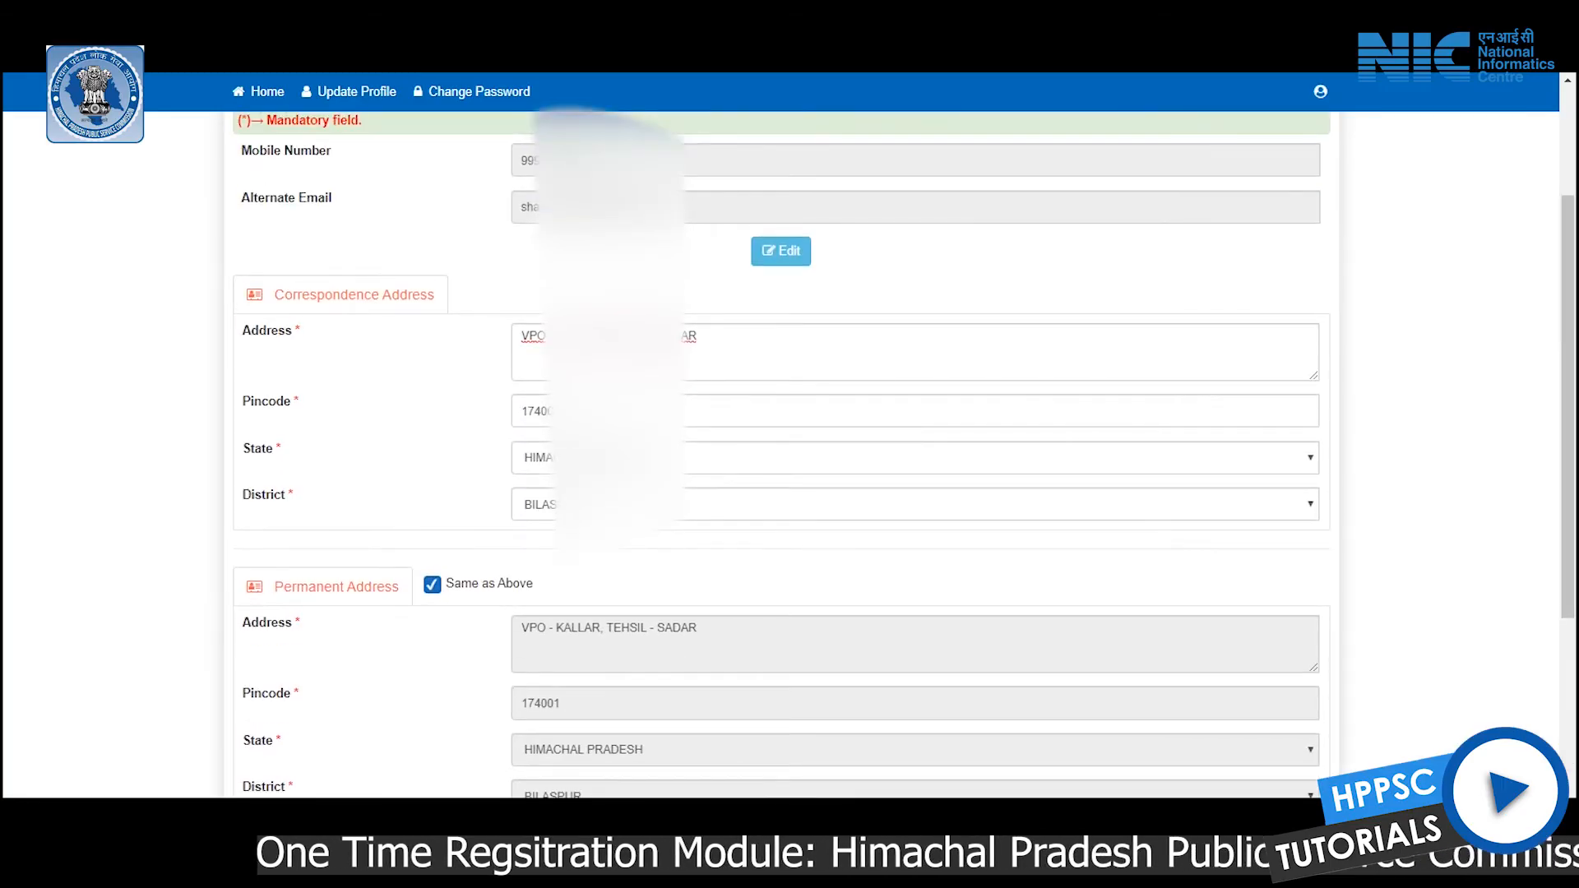
{"action": "scroll", "coordinate": [790, 411], "scroll_direction": "down", "scroll_amount": 1}
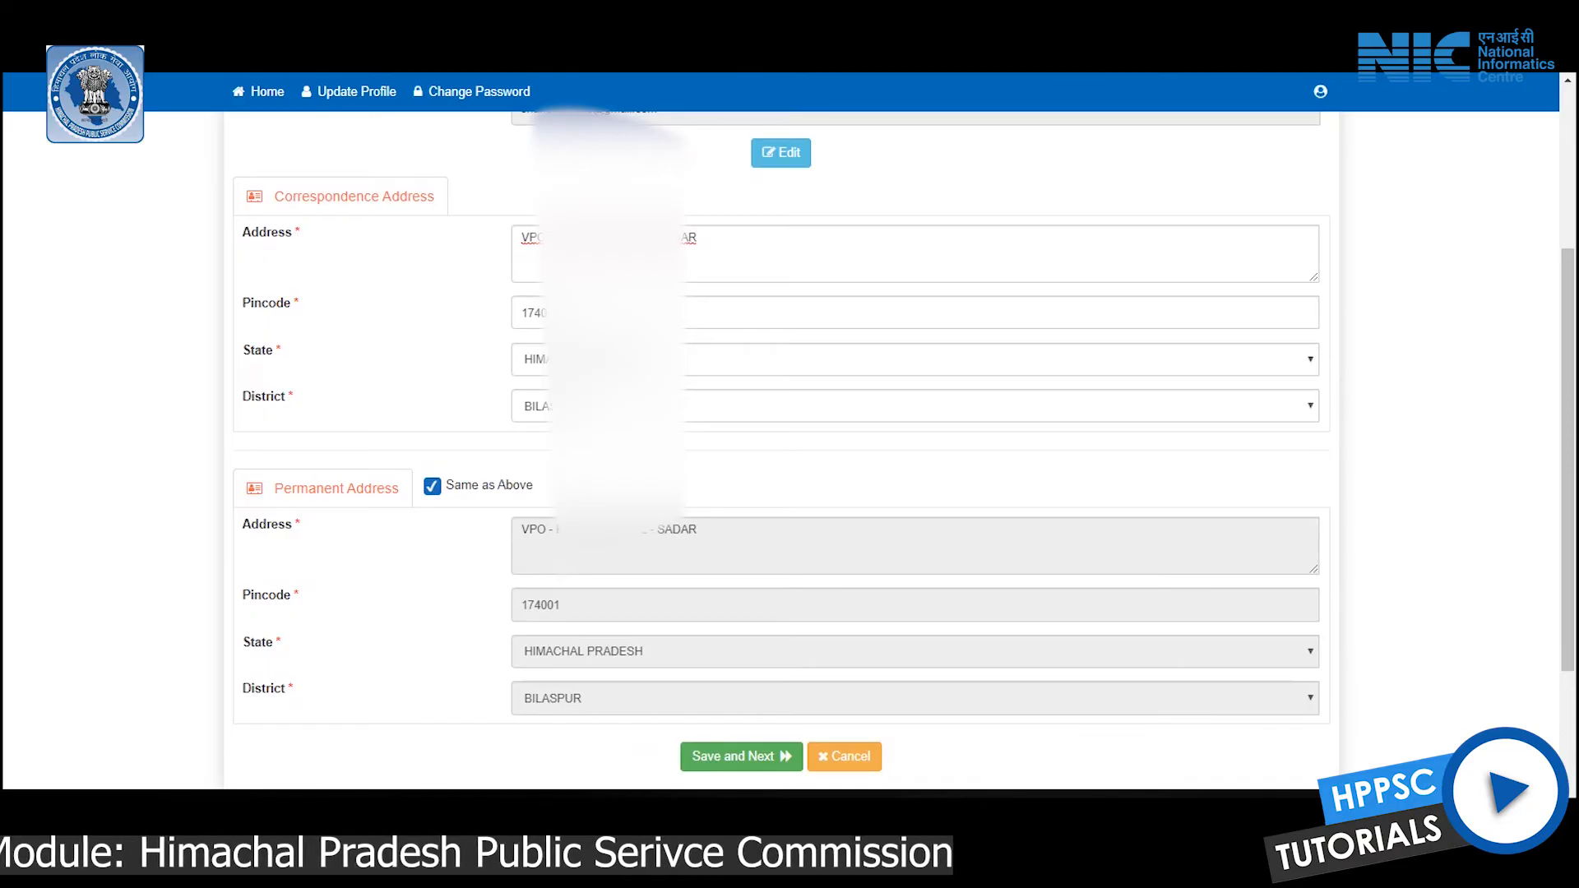
{"action": "left_click", "coordinate": [741, 755]}
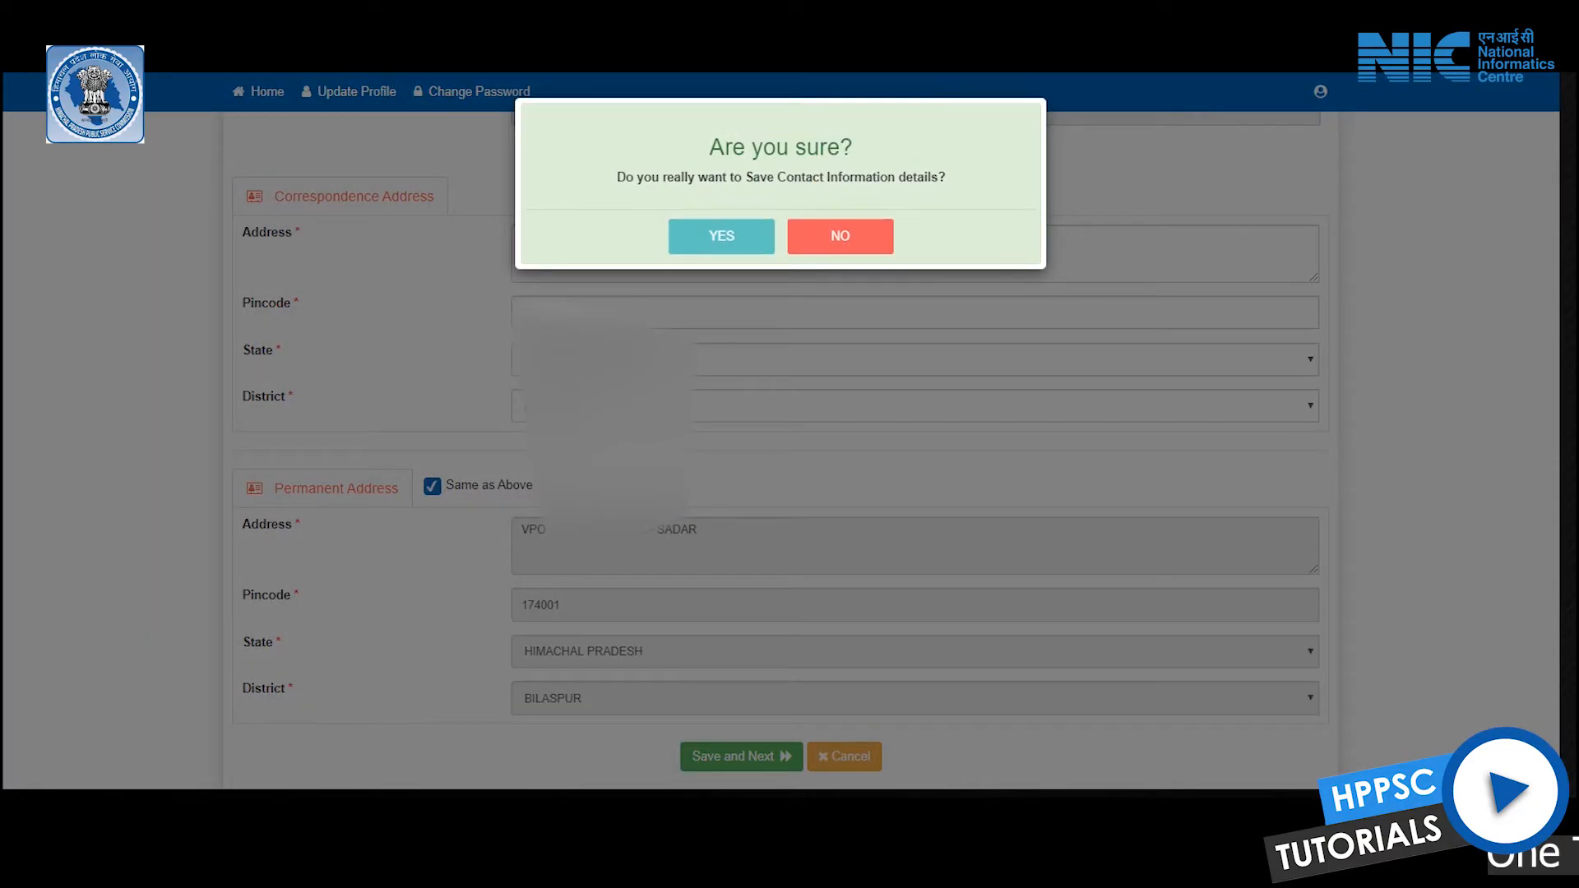
{"action": "key", "text": "Return"}
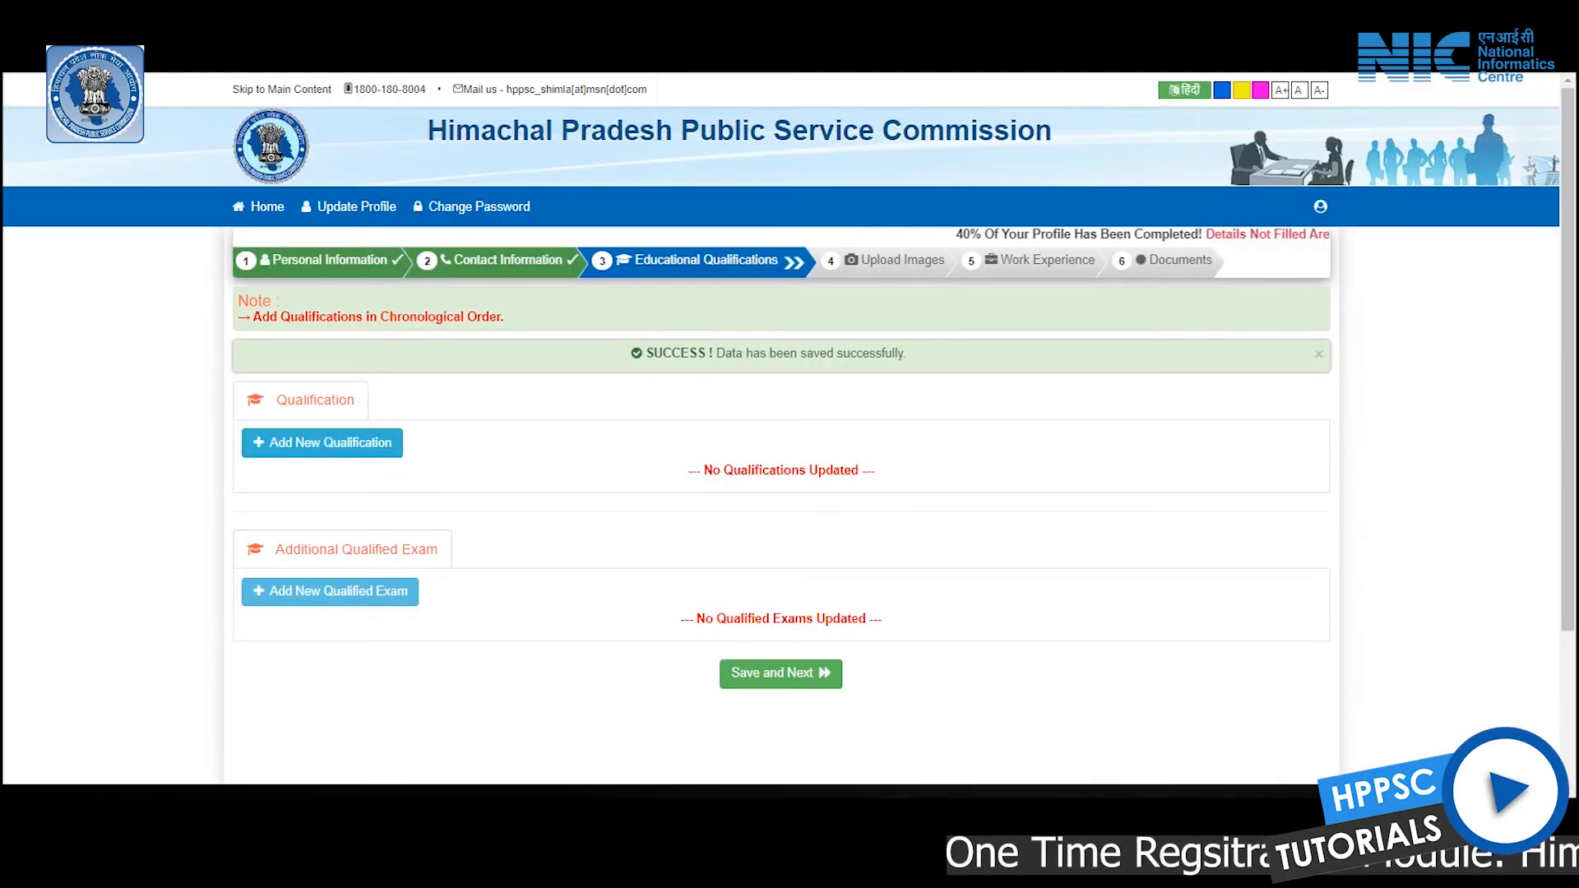
Start a new qualification as MATRICULATION, 10TH, with GENERAL specialisation
{"action": "left_click", "coordinate": [322, 443]}
{"action": "left_click", "coordinate": [586, 197]}
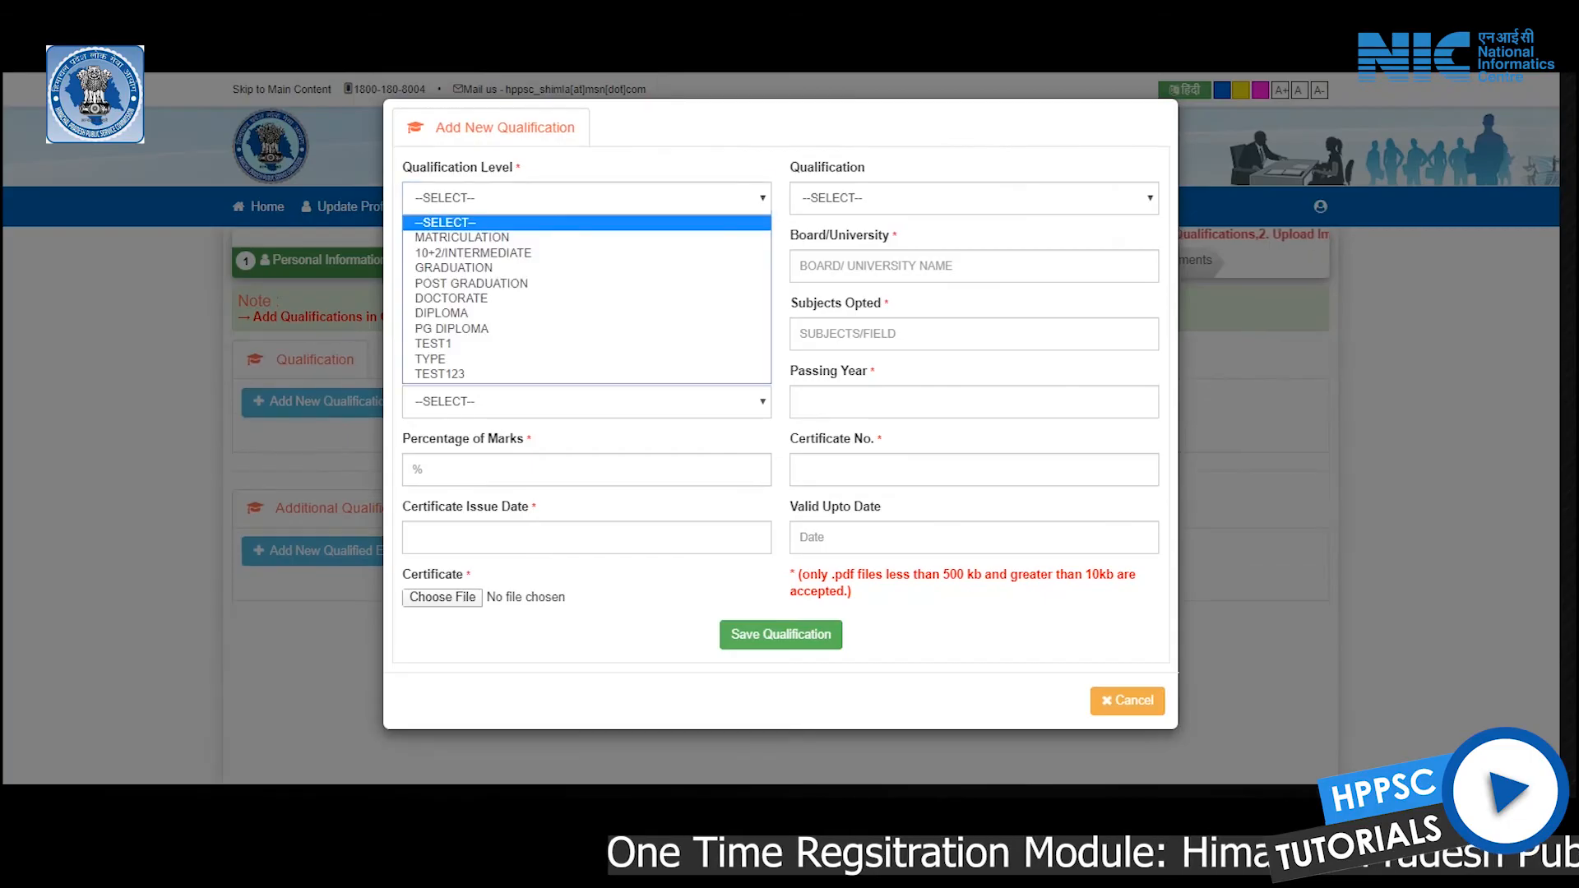
{"action": "key", "text": "Down"}
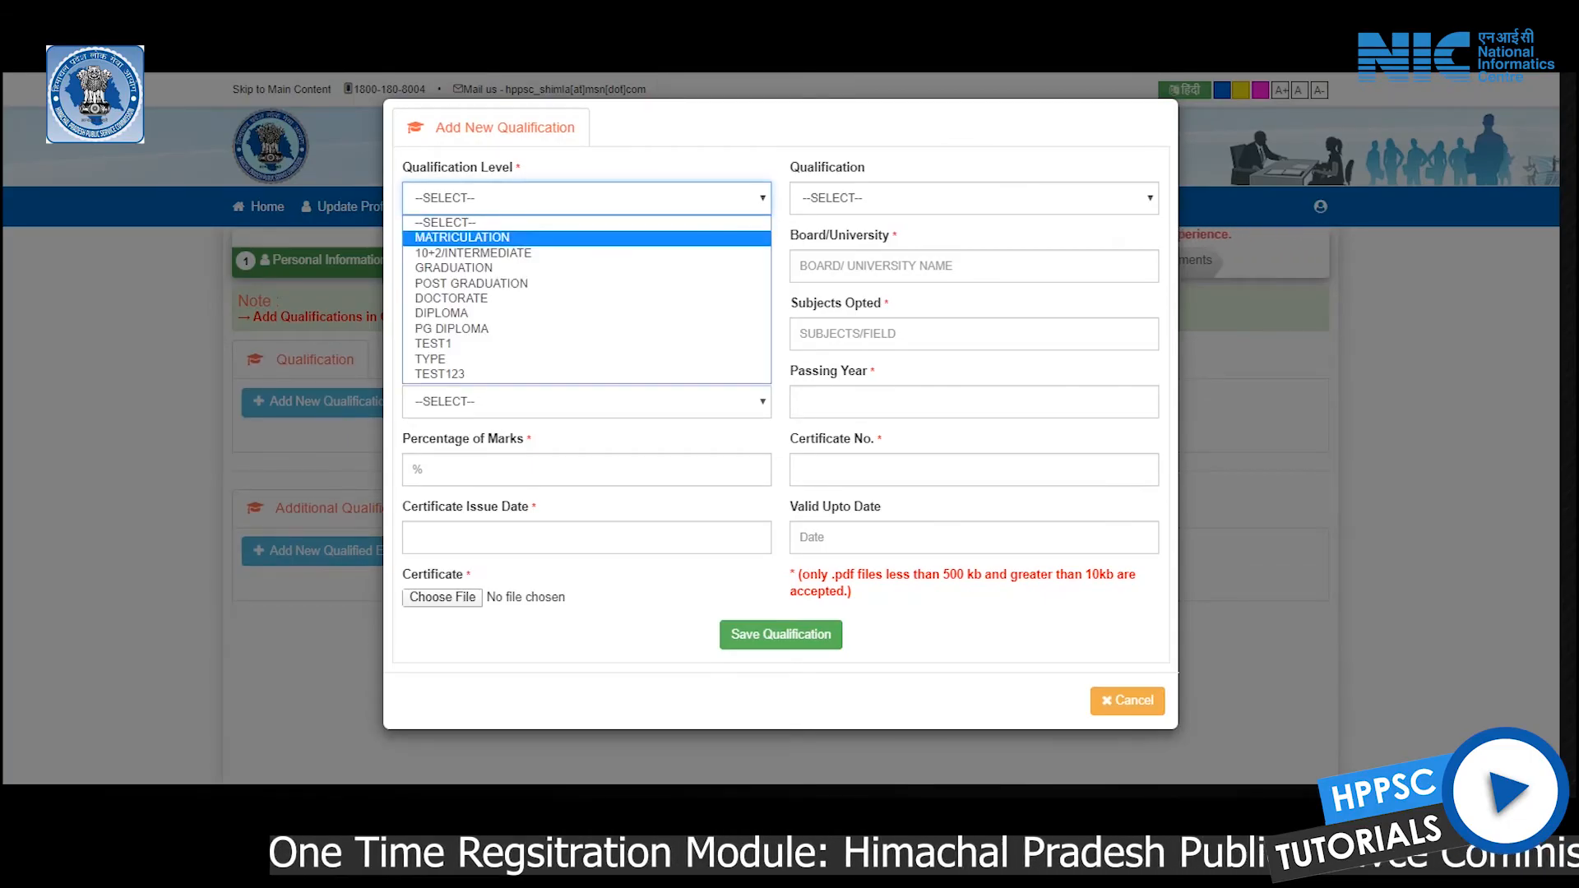
{"action": "key", "text": "Down"}
{"action": "key", "text": "Down"}
{"action": "key", "text": "Down"}
{"action": "key", "text": "Up"}
{"action": "key", "text": "Up"}
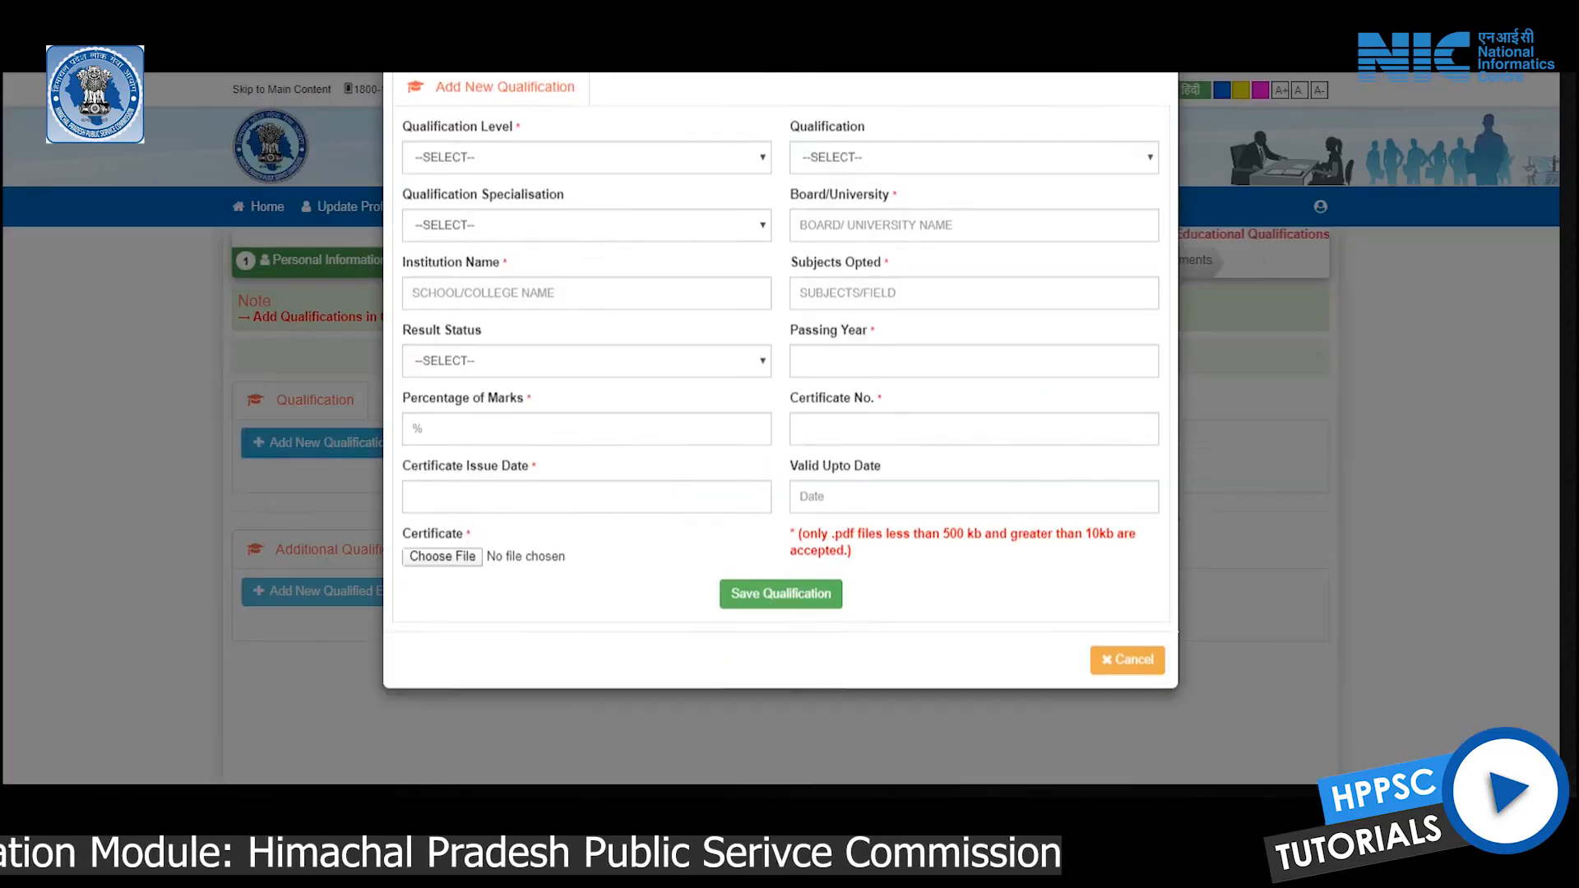
{"action": "left_click", "coordinate": [586, 198]}
{"action": "key", "text": "Down"}
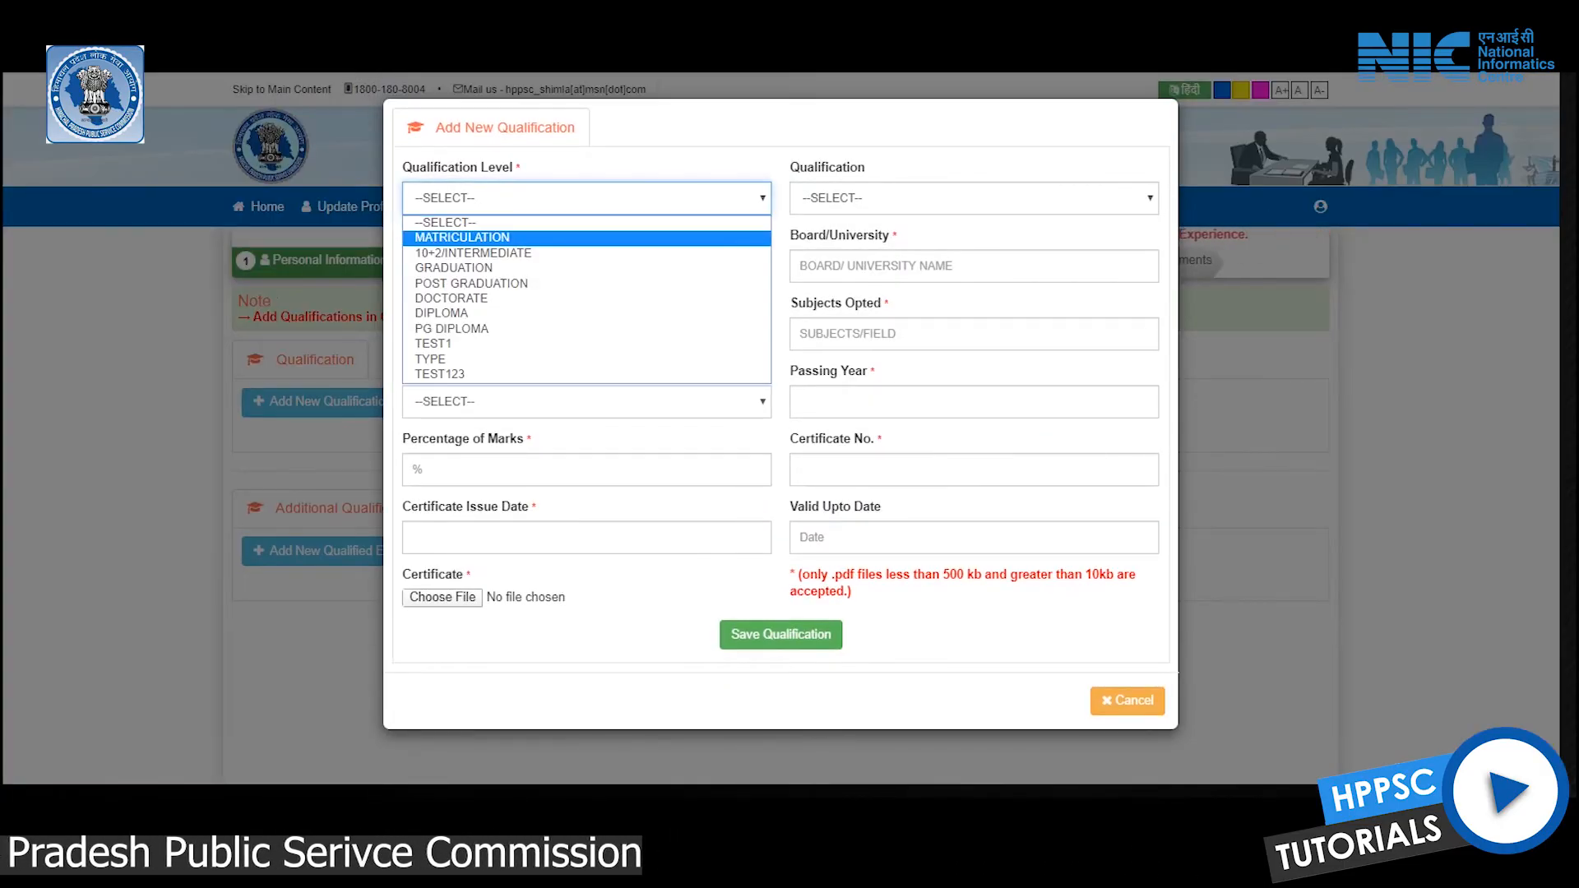
{"action": "key", "text": "Down"}
{"action": "key", "text": "Down"}
{"action": "key", "text": "Down"}
{"action": "key", "text": "Down"}
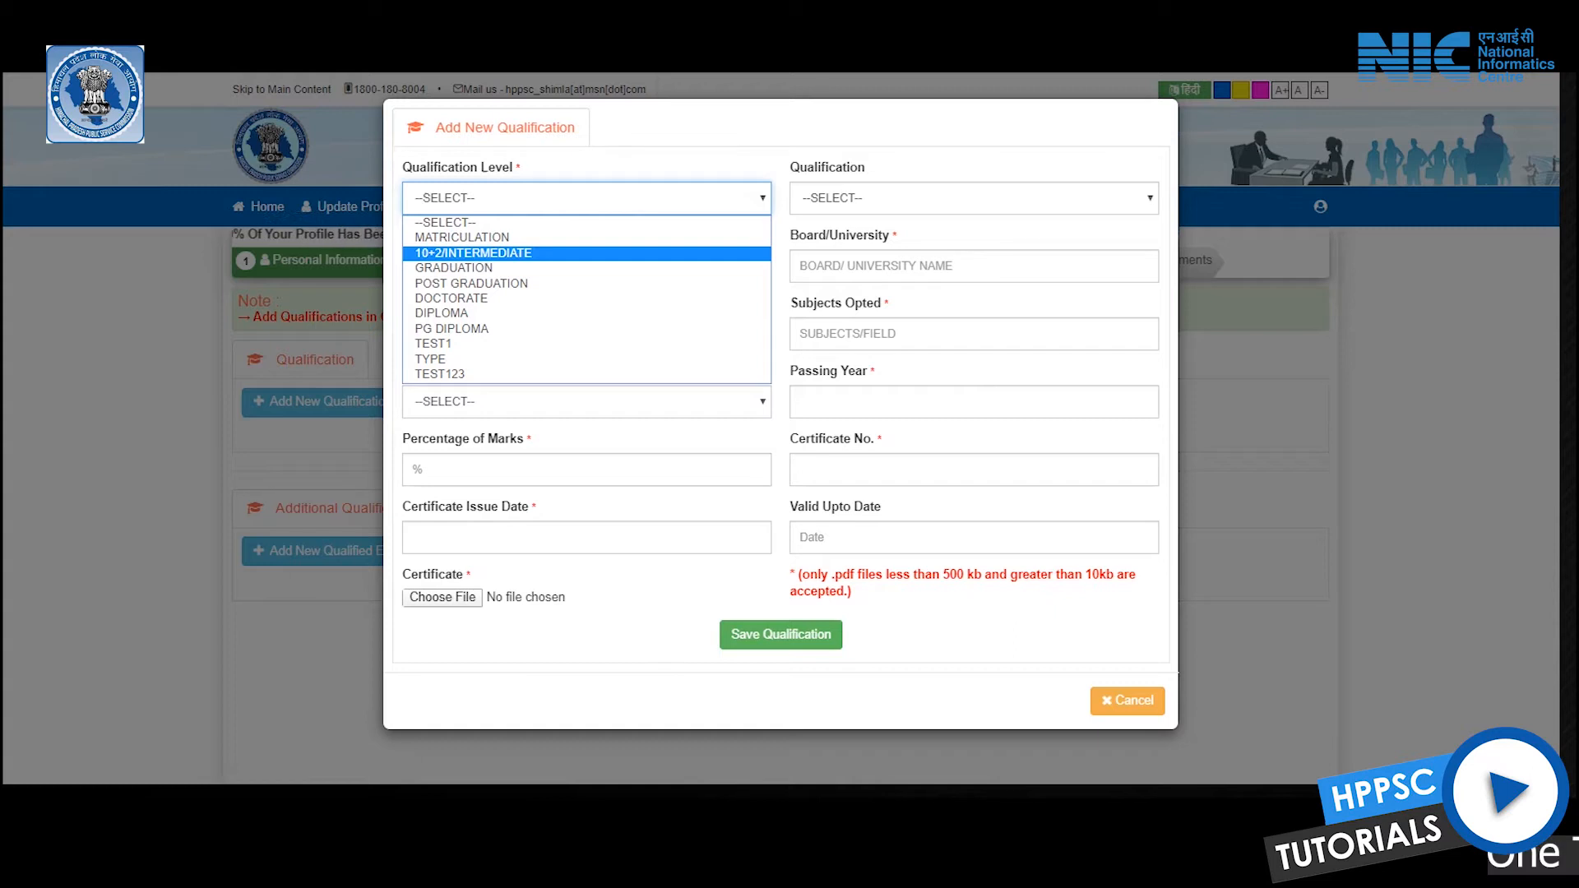
{"action": "key", "text": "Up"}
{"action": "key", "text": "Up"}
{"action": "key", "text": "Up"}
{"action": "key", "text": "Up"}
{"action": "key", "text": "Return"}
{"action": "key", "text": "Tab"}
{"action": "key", "text": "alt+Down"}
{"action": "key", "text": "Down"}
{"action": "key", "text": "Return"}
{"action": "key", "text": "Tab"}
{"action": "key", "text": "alt+Down"}
{"action": "key", "text": "Down"}
{"action": "key", "text": "Return"}
{"action": "key", "text": "Tab"}
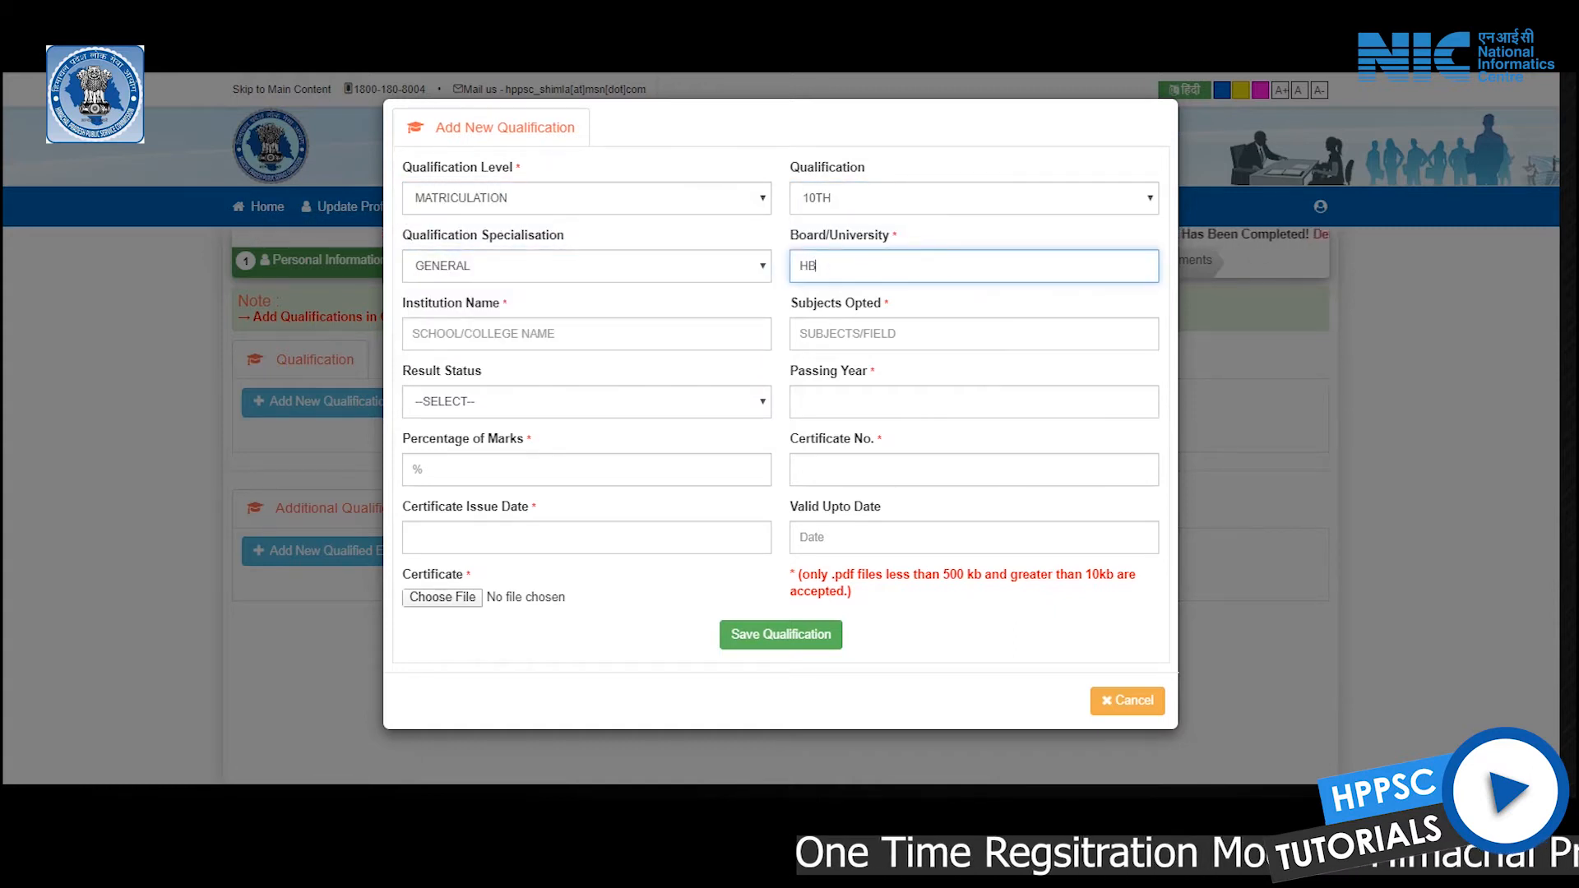
Enter institution HIM SARVODAYA and subjects, result Pass, passing year 2007
{"action": "left_click", "coordinate": [413, 333]}
{"action": "type", "text": "H"}
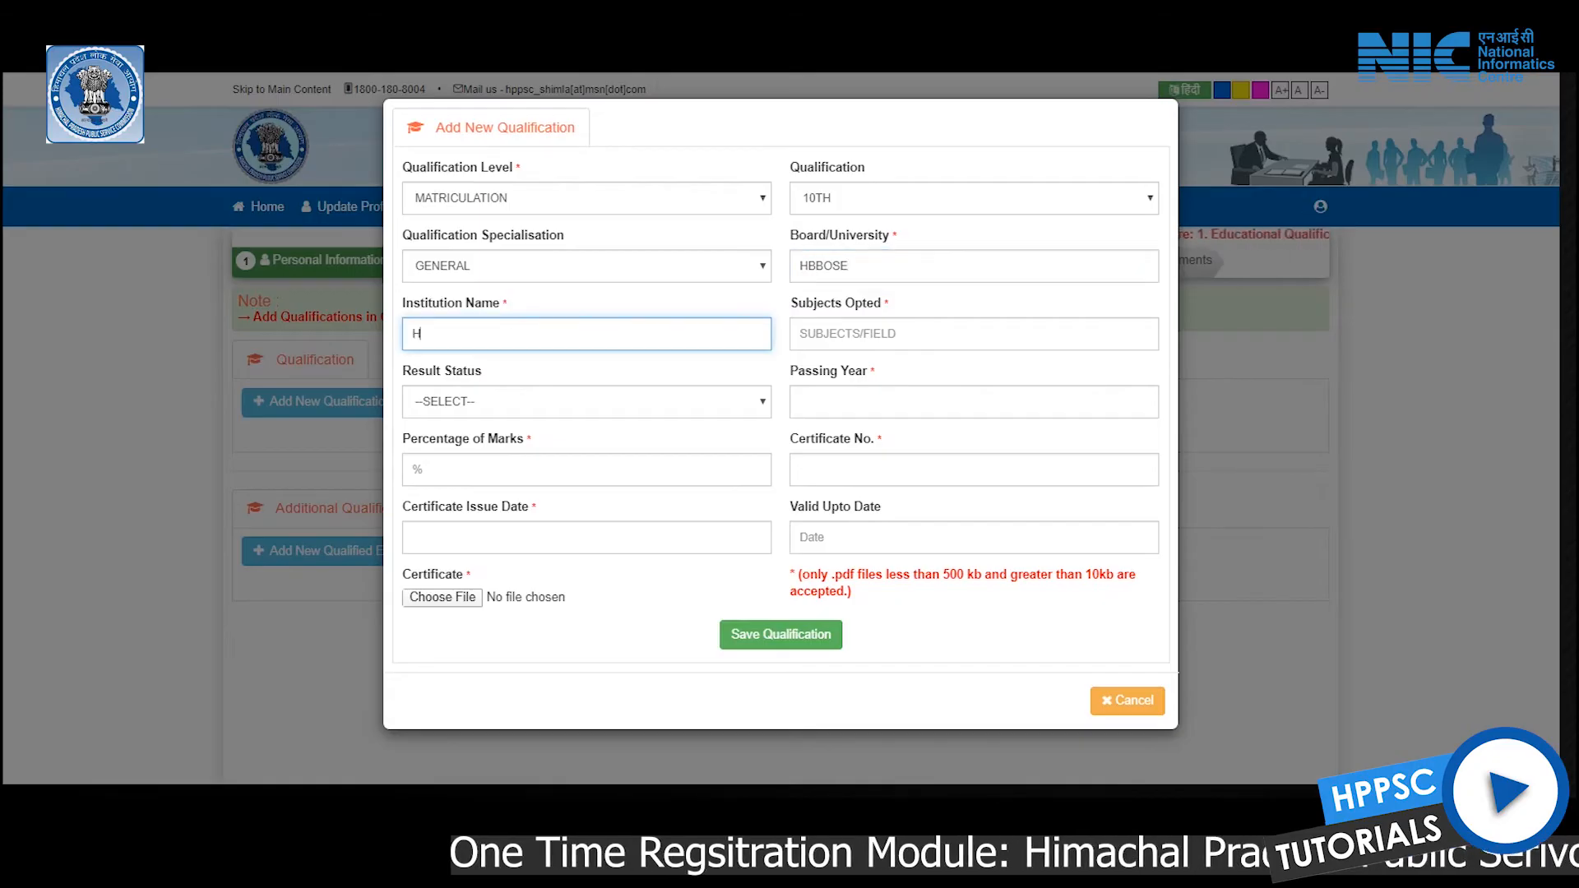
{"action": "left_click", "coordinate": [905, 333]}
{"action": "key", "text": "Tab"}
{"action": "key", "text": "alt+Down"}
{"action": "key", "text": "Down"}
{"action": "key", "text": "Return"}
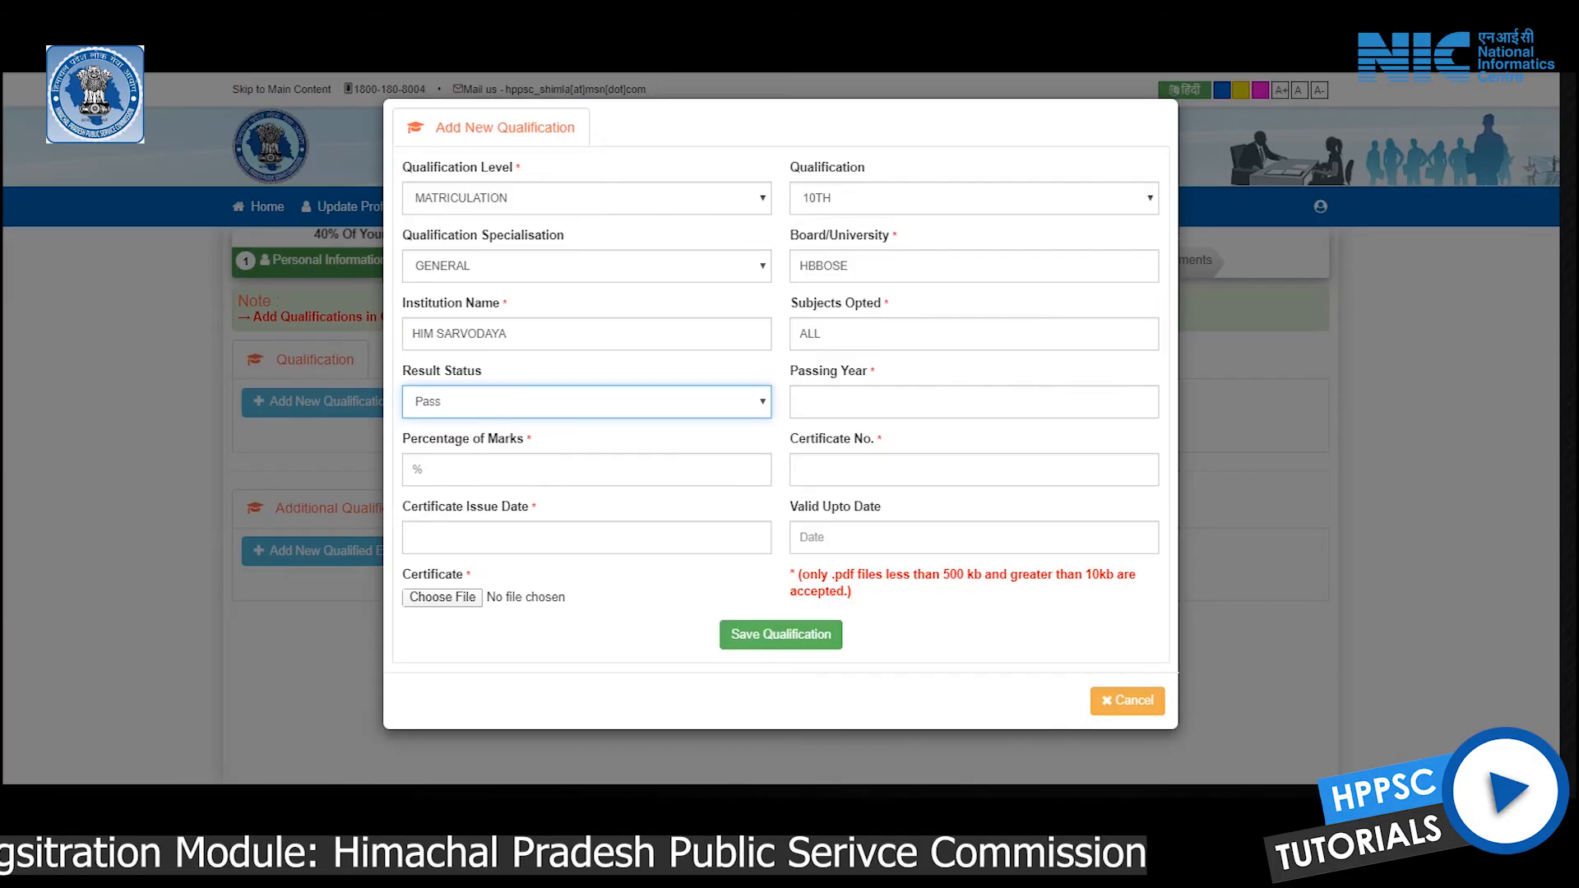
{"action": "key", "text": "Tab"}
{"action": "type", "text": "2007"}
Enter 70% marks, the certificate number and issue date 13-06-2007
{"action": "left_click", "coordinate": [413, 469]}
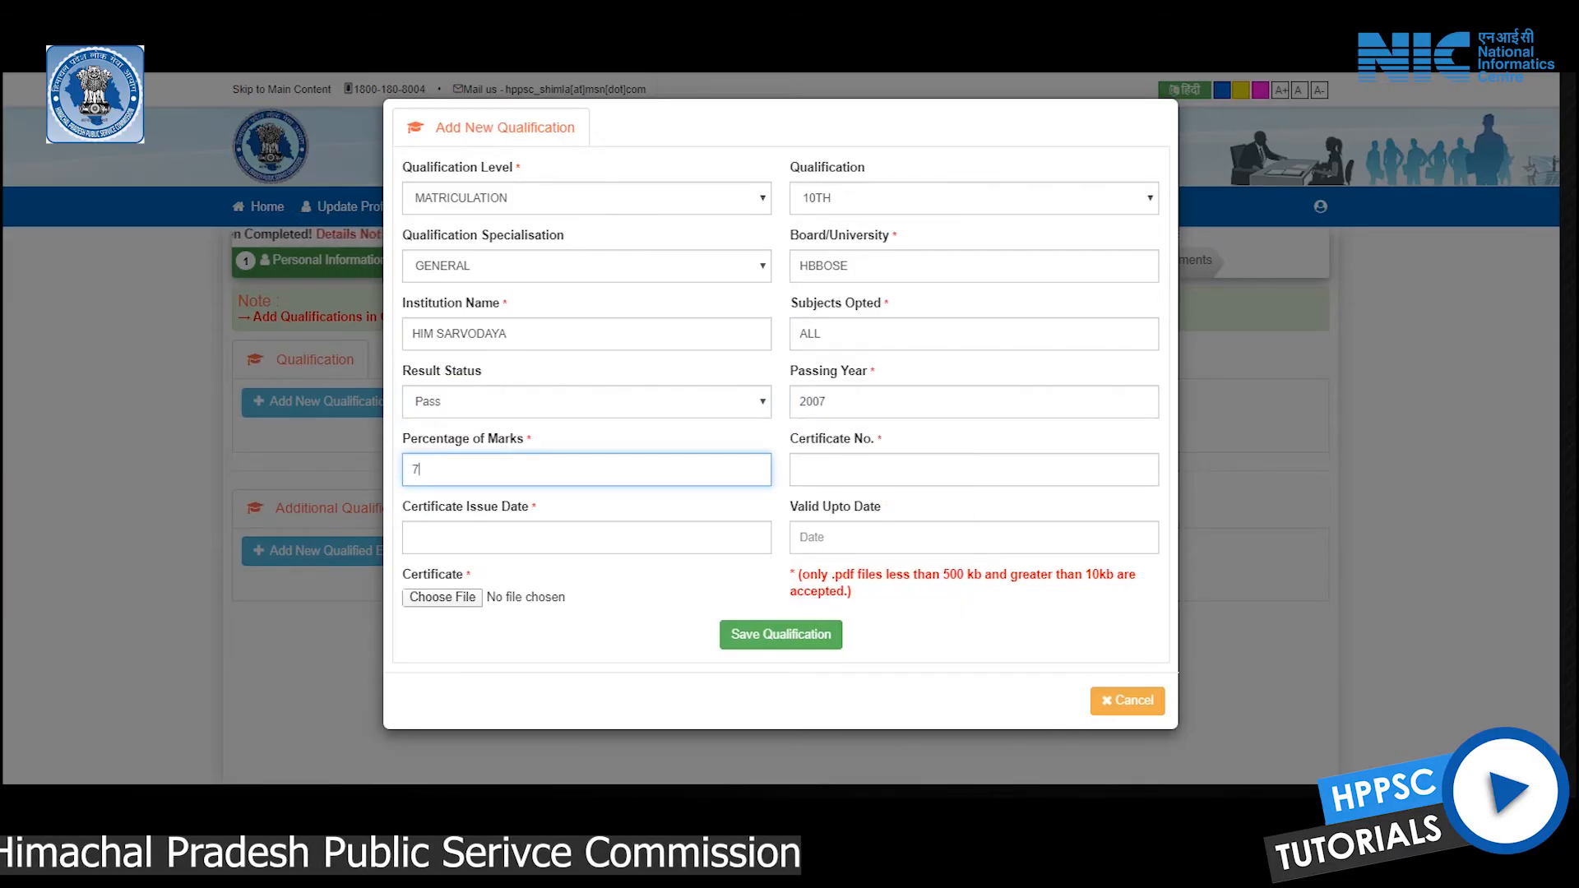
{"action": "left_click", "coordinate": [973, 468]}
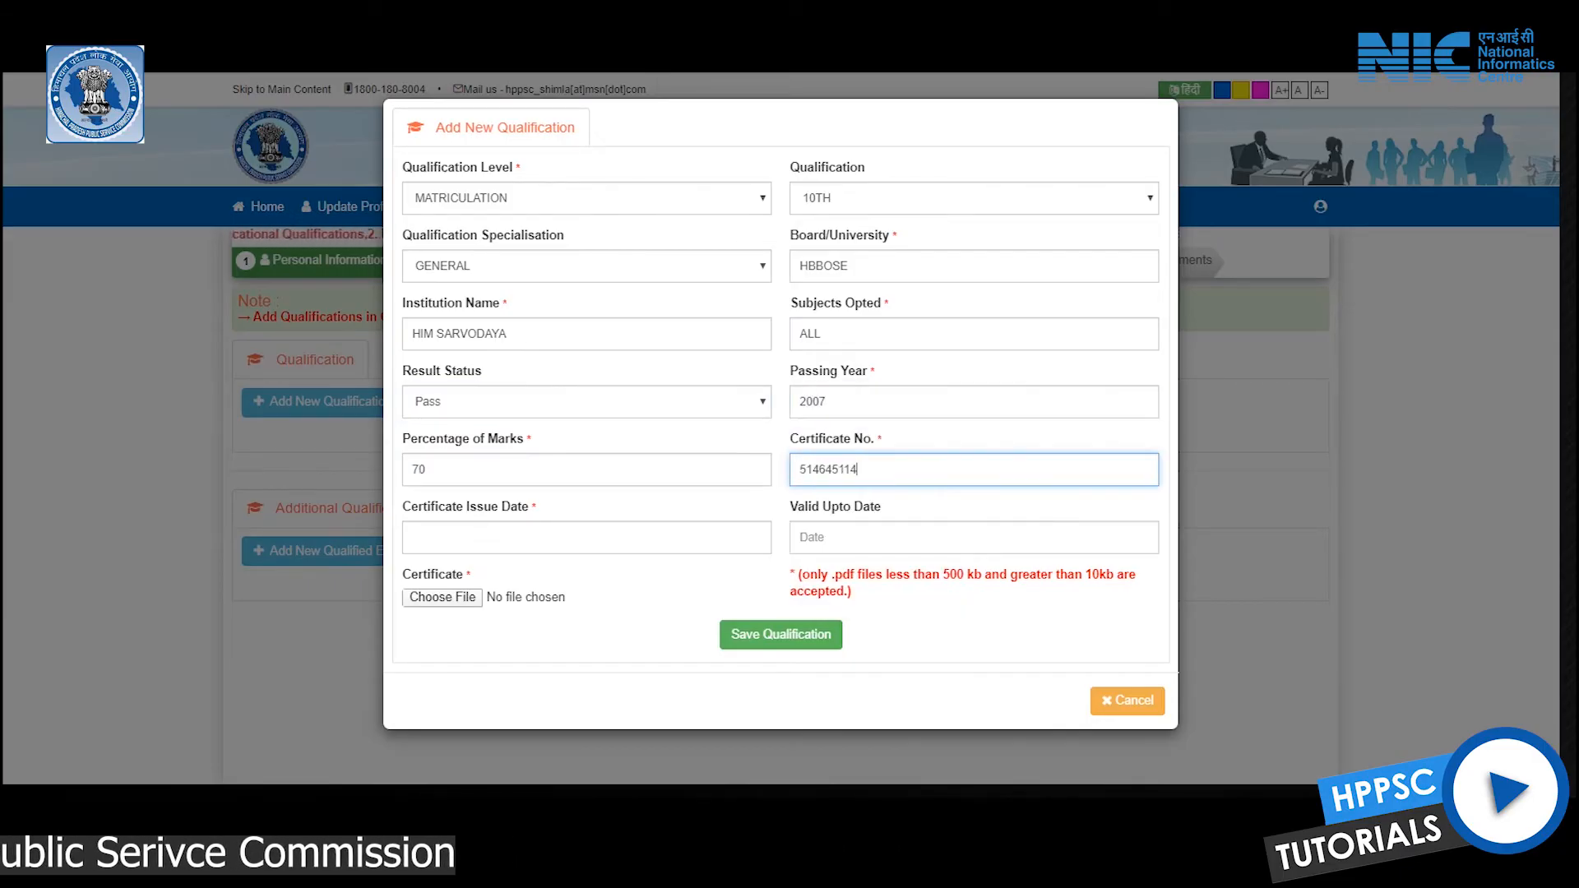
{"action": "left_click", "coordinate": [586, 536]}
{"action": "left_click", "coordinate": [489, 344]}
{"action": "left_click", "coordinate": [488, 344]}
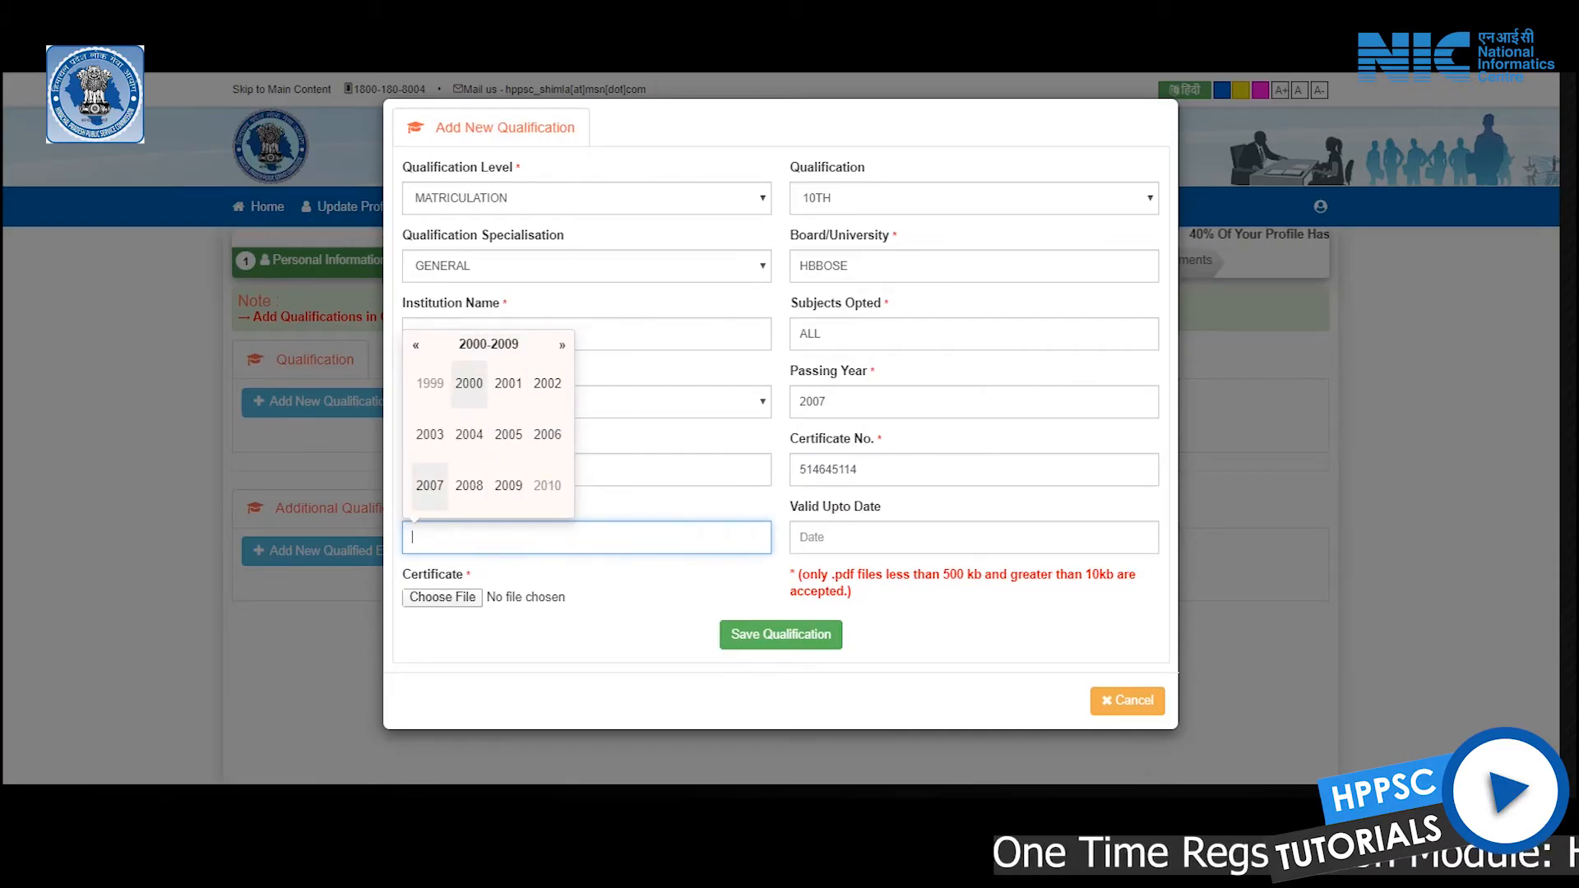
{"action": "left_click", "coordinate": [469, 434]}
{"action": "left_click", "coordinate": [493, 430]}
Attach AdmitCard (17).pdf as the certificate and save the 10TH qualification
{"action": "key", "text": "Tab"}
{"action": "key", "text": "Tab"}
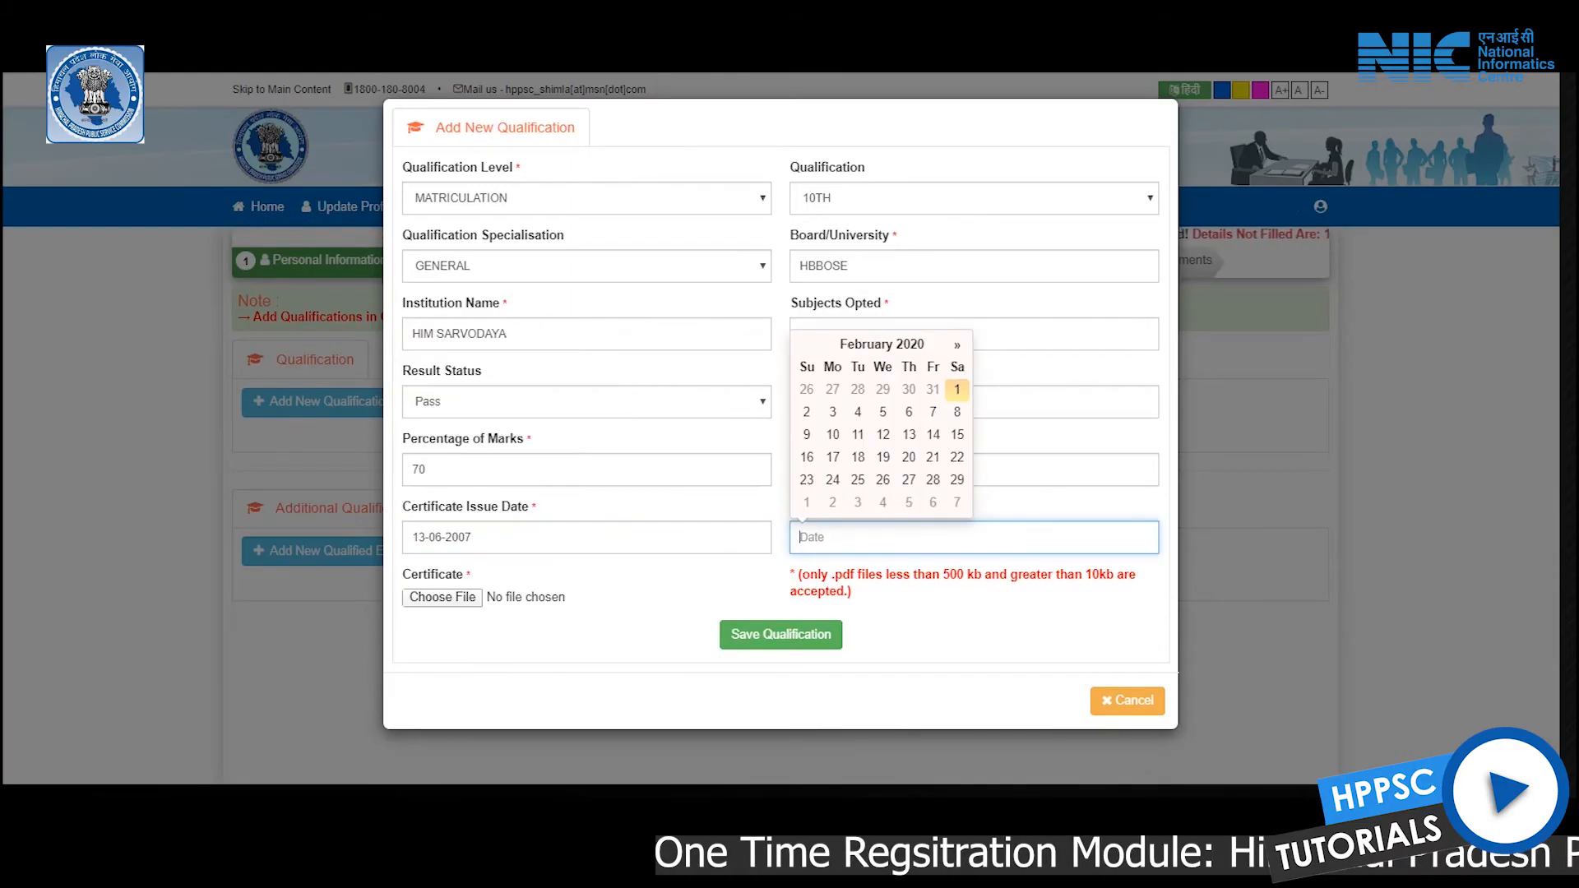
{"action": "key", "text": "space"}
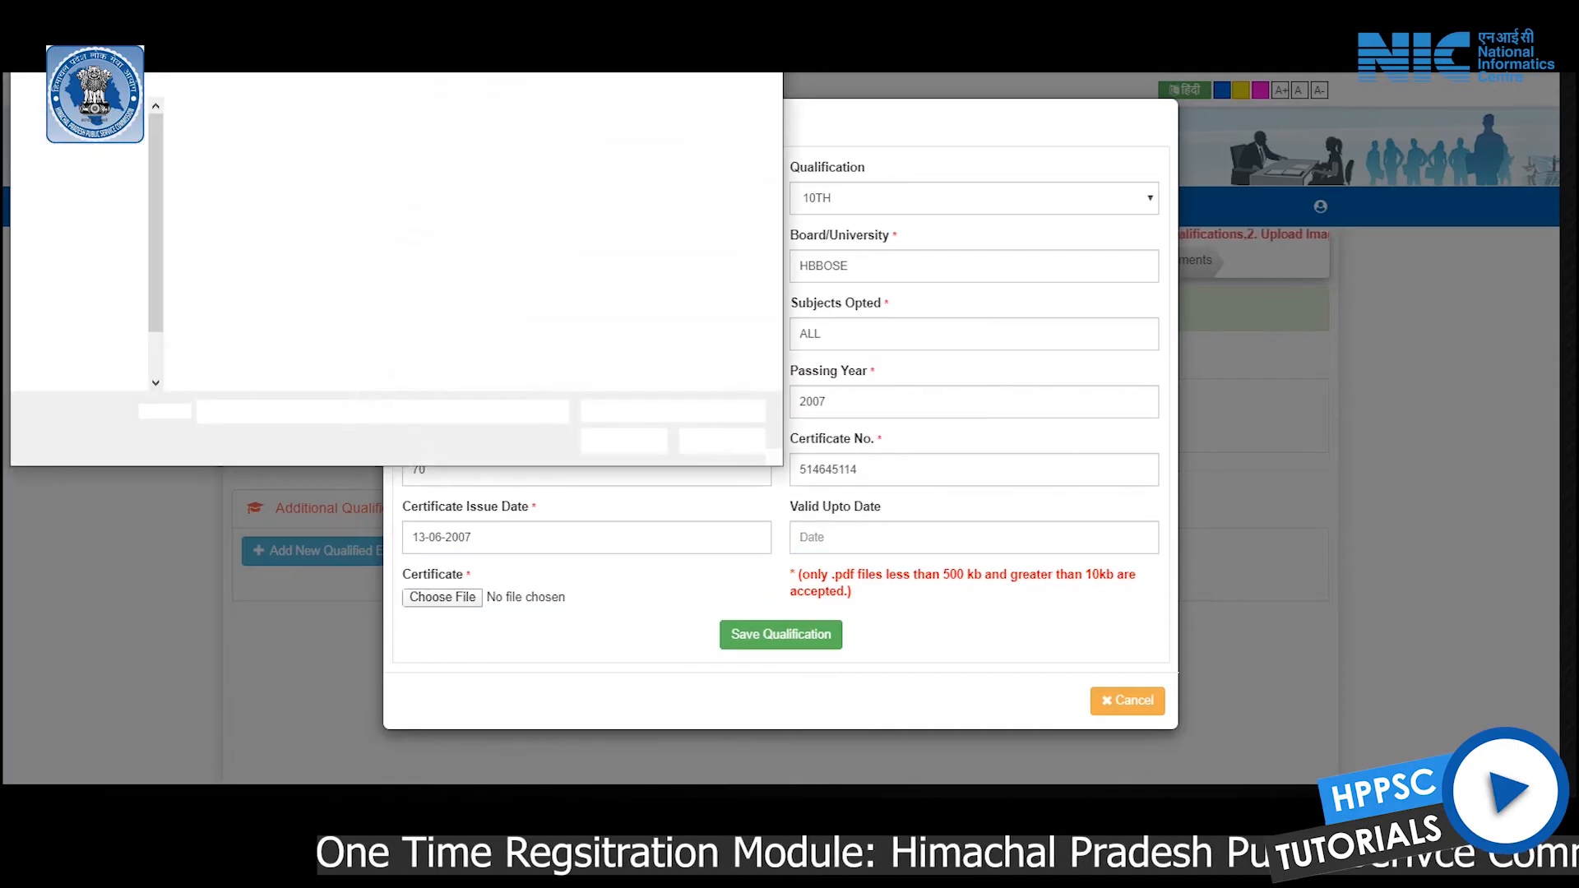
{"action": "left_click", "coordinate": [617, 437]}
{"action": "left_click", "coordinate": [780, 634]}
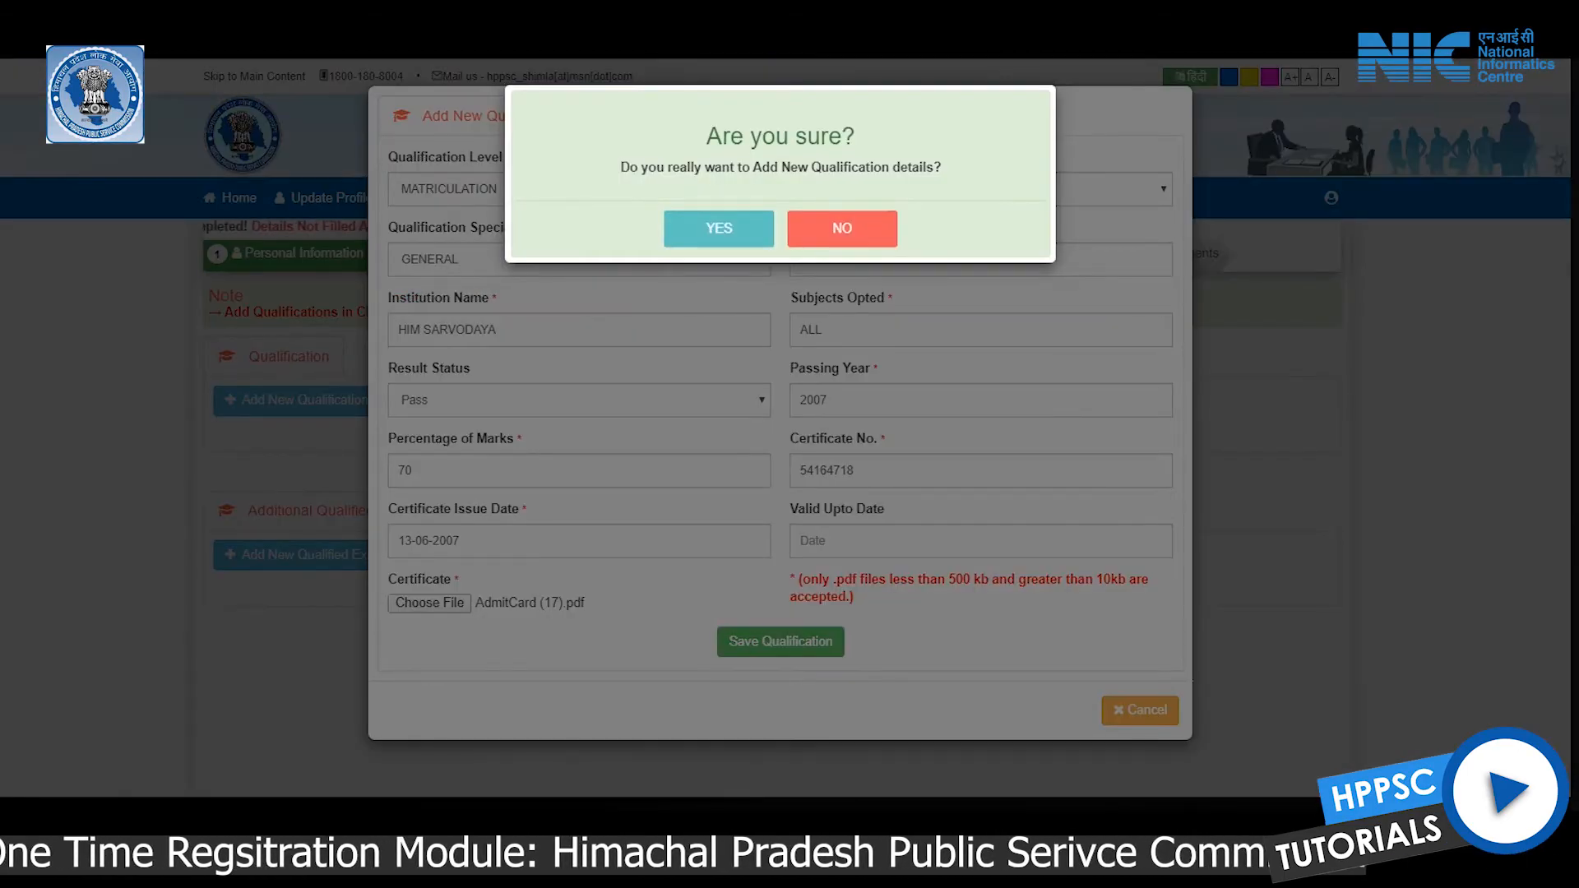
{"action": "key", "text": "Return"}
{"action": "scroll", "coordinate": [780, 411], "scroll_direction": "down", "scroll_amount": 1}
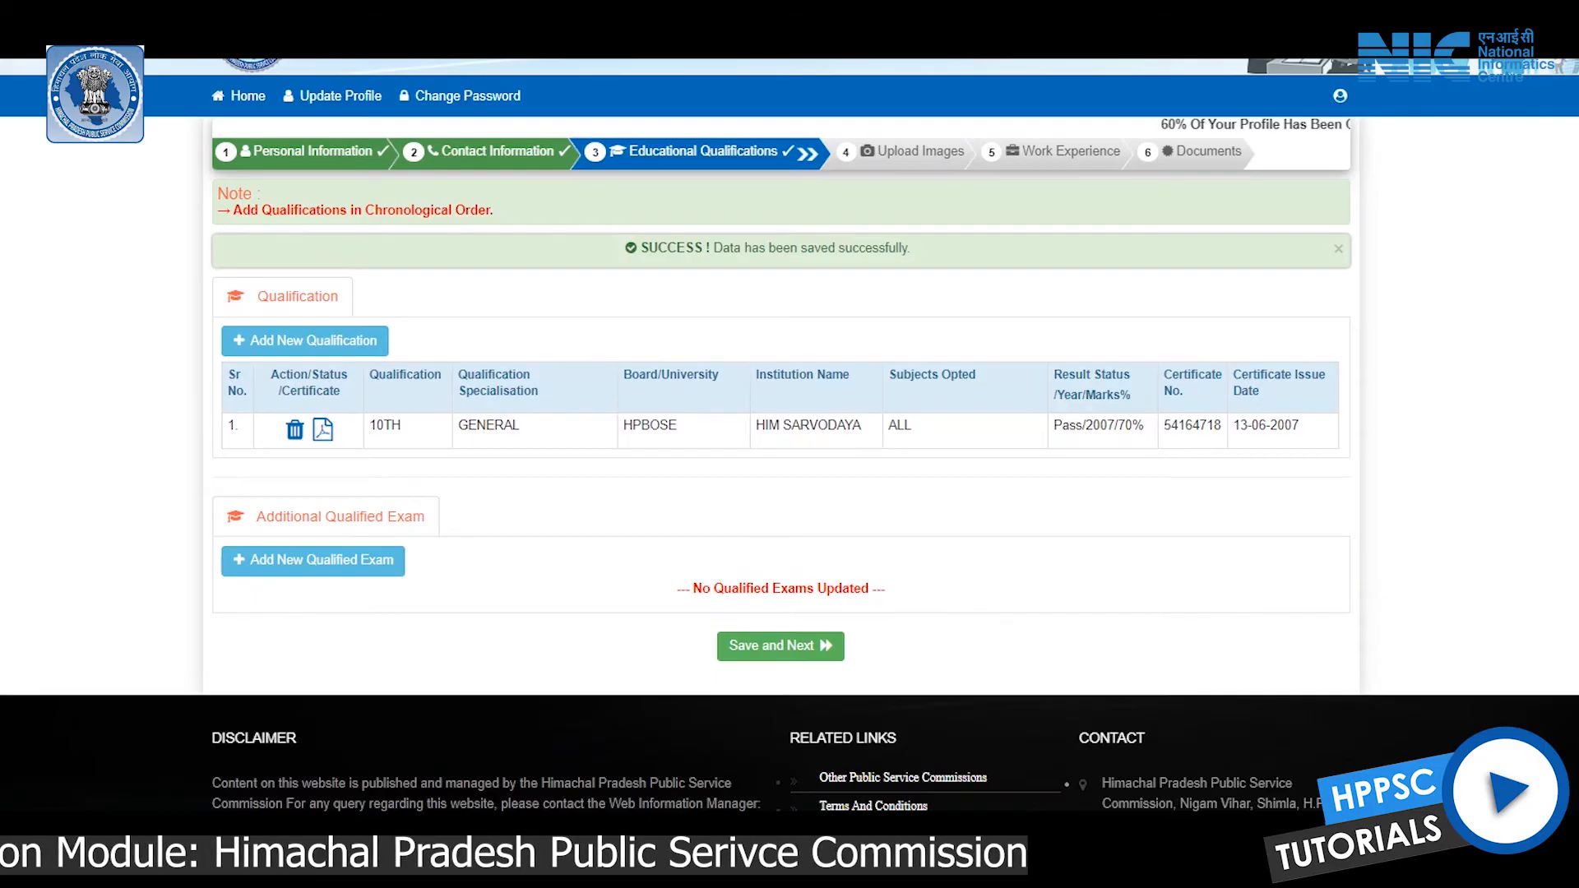
Start another qualification as 10+2/INTERMEDIATE, 12TH, with GENERAL specialisation
{"action": "left_click", "coordinate": [304, 340]}
{"action": "left_click", "coordinate": [579, 189]}
{"action": "left_click", "coordinate": [460, 233]}
{"action": "left_click", "coordinate": [980, 188]}
{"action": "left_click", "coordinate": [822, 217]}
{"action": "left_click", "coordinate": [579, 259]}
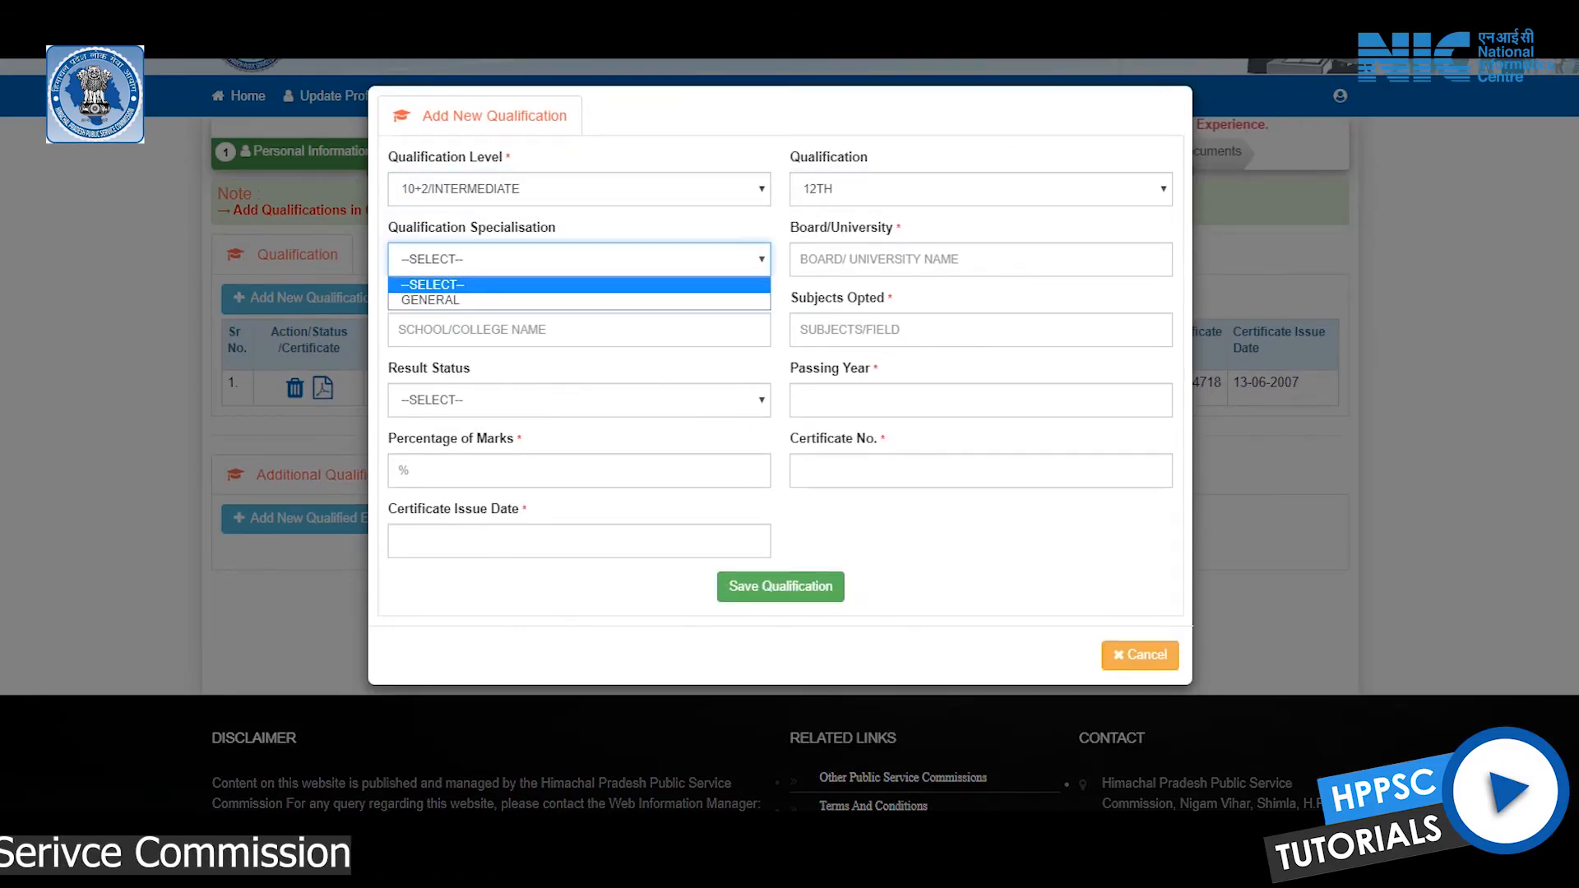
{"action": "left_click", "coordinate": [430, 300]}
Enter board HPBOSE and institution, result Pass, passing year 2009
{"action": "left_click", "coordinate": [980, 259]}
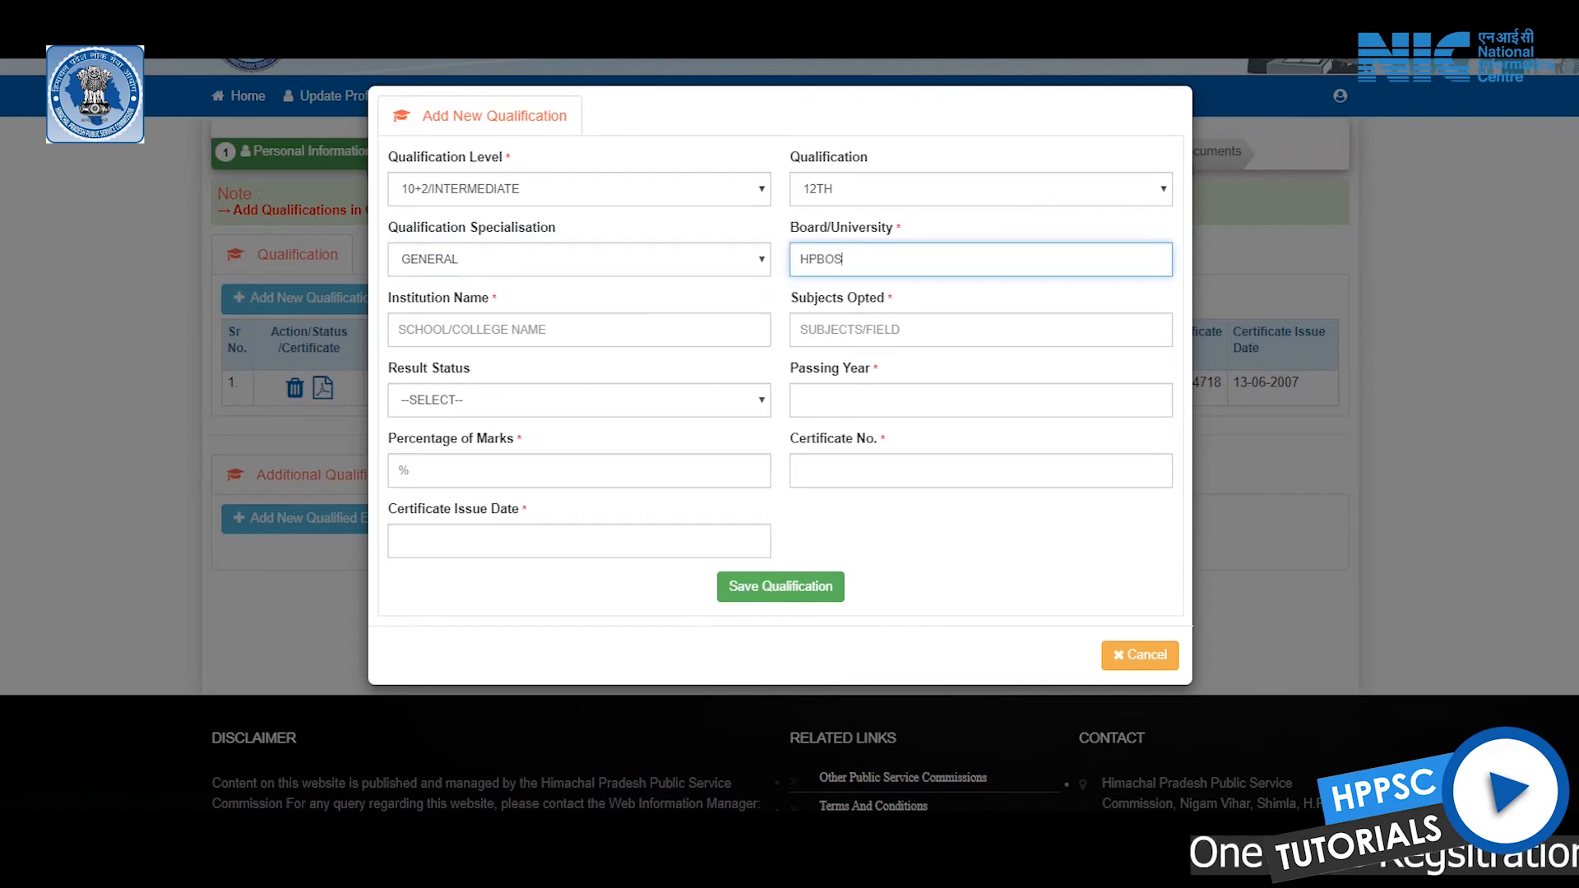
{"action": "left_click", "coordinate": [579, 329]}
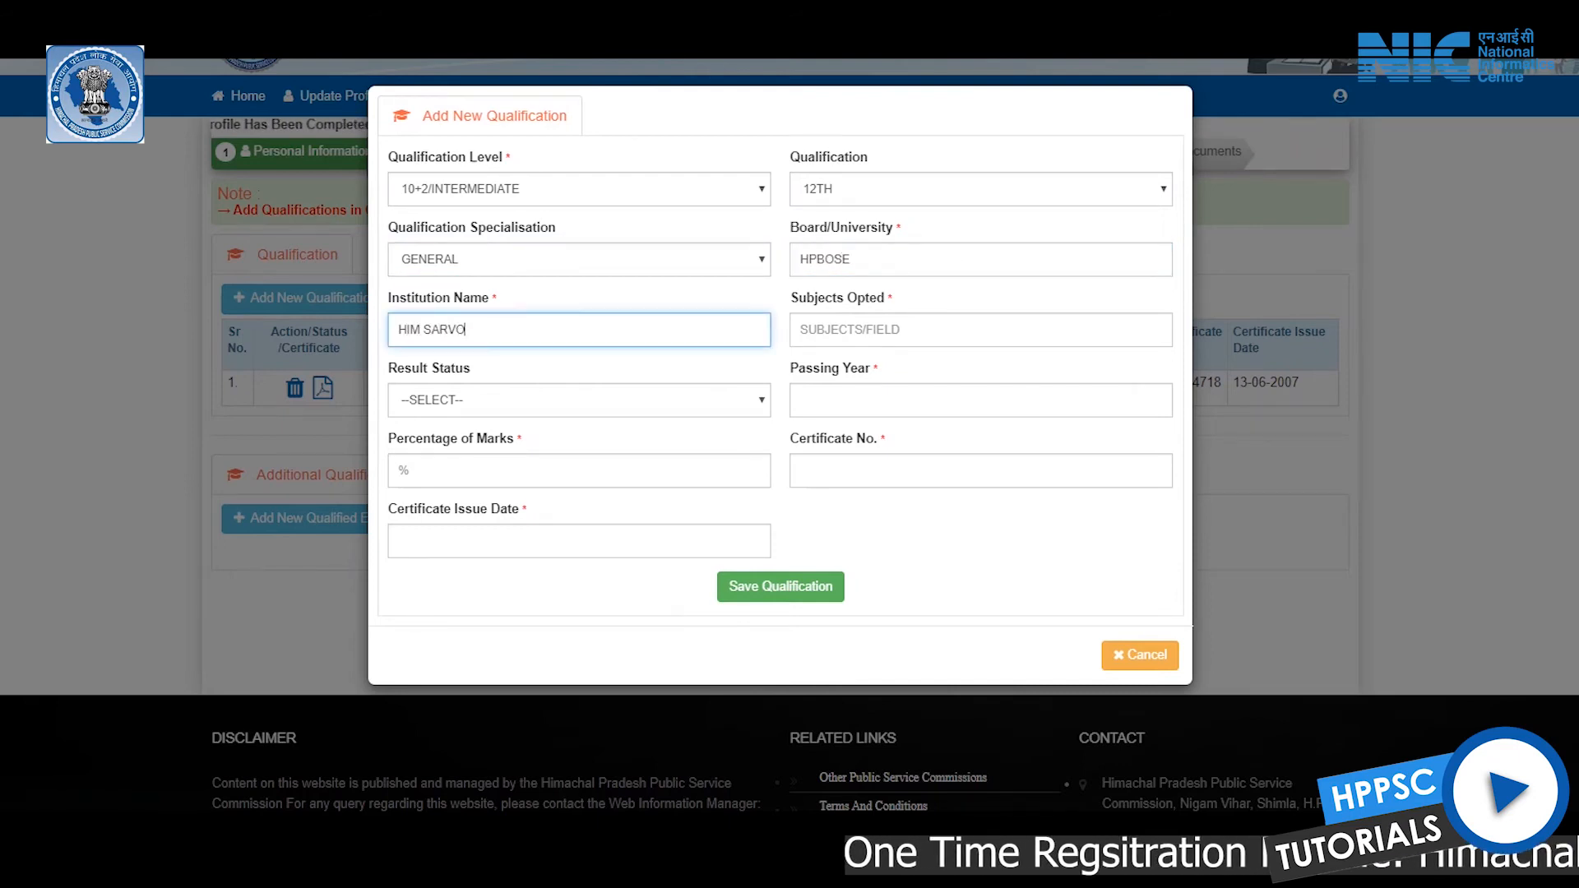
{"action": "type", "text": "ALL"}
{"action": "key", "text": "Tab"}
{"action": "key", "text": "alt+Down"}
{"action": "key", "text": "Down"}
{"action": "key", "text": "Return"}
{"action": "key", "text": "Tab"}
{"action": "type", "text": "2009"}
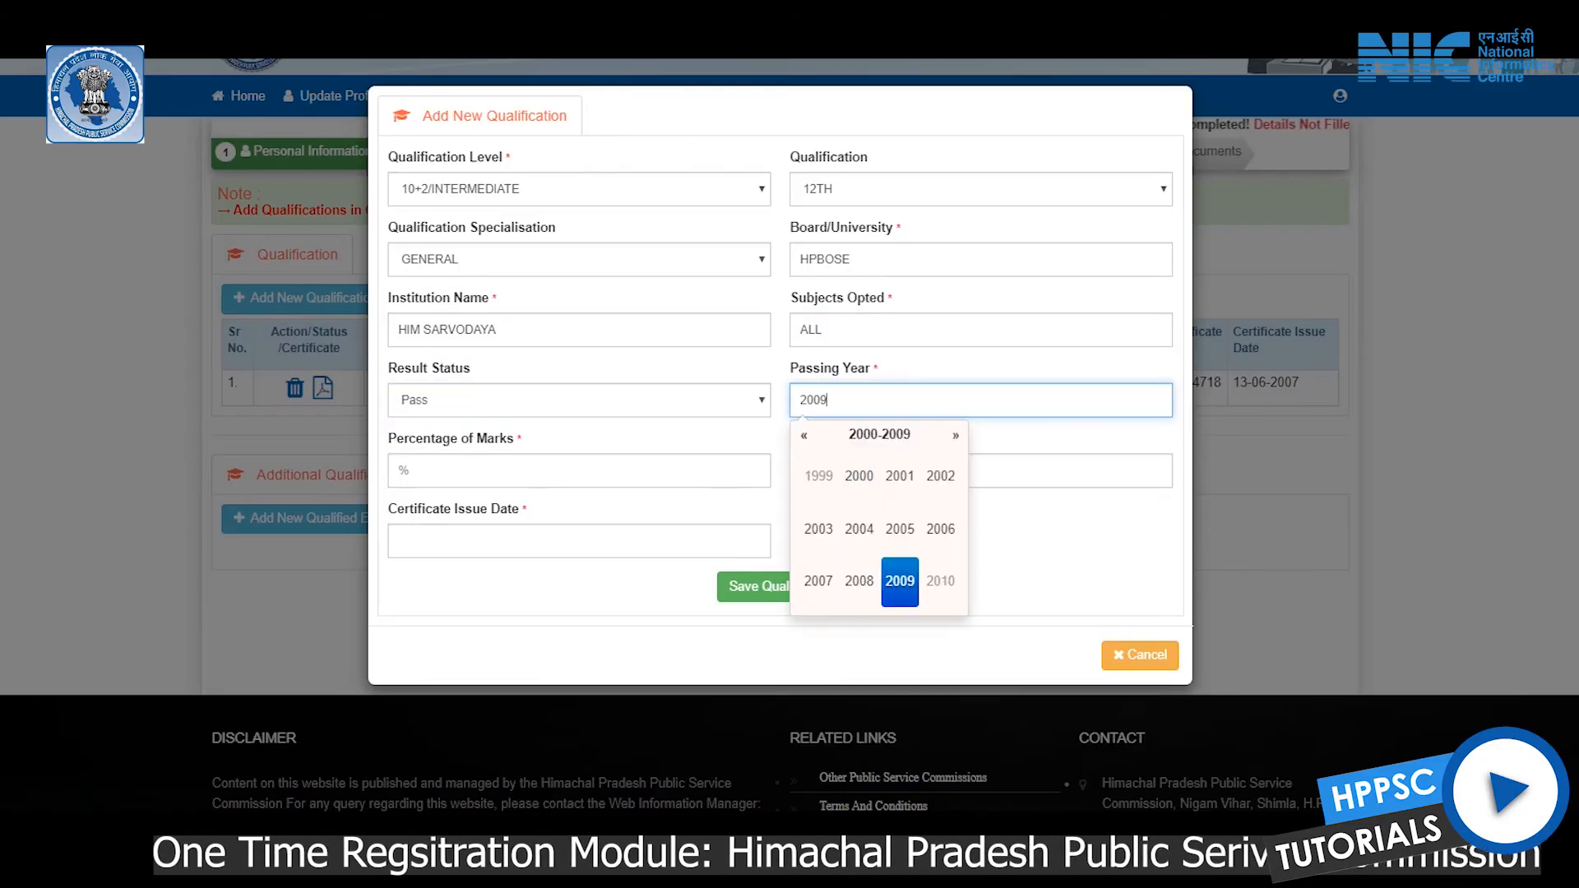
{"action": "key", "text": "Tab"}
Enter 72% marks, certificate number, issue date 15-07-2009, and save the 12TH qualification
{"action": "left_click", "coordinate": [980, 470]}
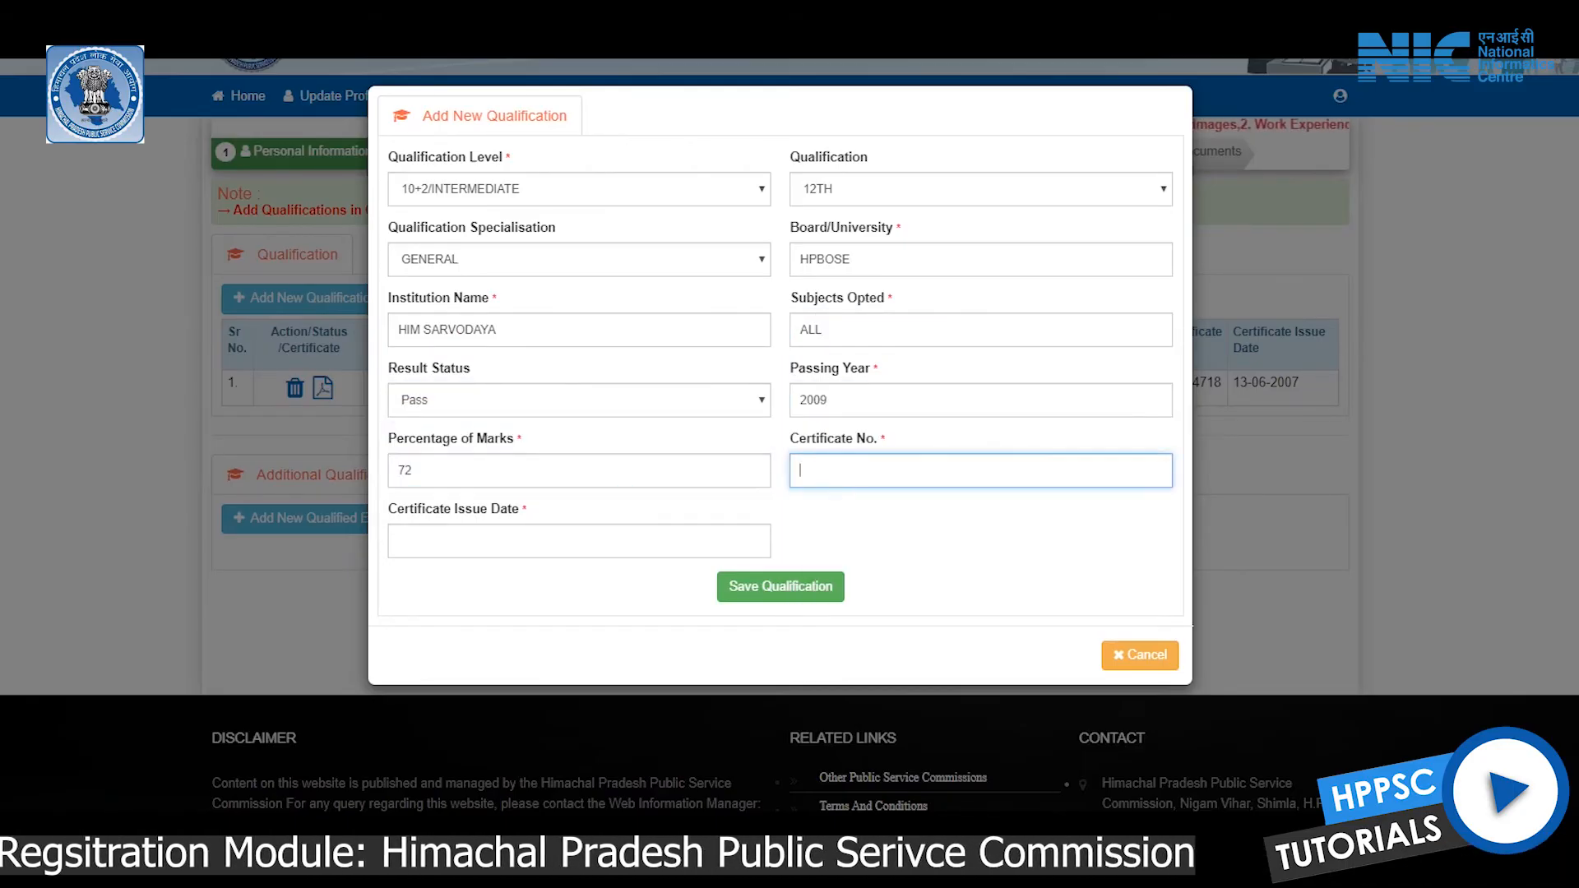
{"action": "left_click", "coordinate": [578, 540]}
{"action": "left_click", "coordinate": [482, 340]}
{"action": "left_click", "coordinate": [477, 339]}
{"action": "left_click", "coordinate": [457, 487]}
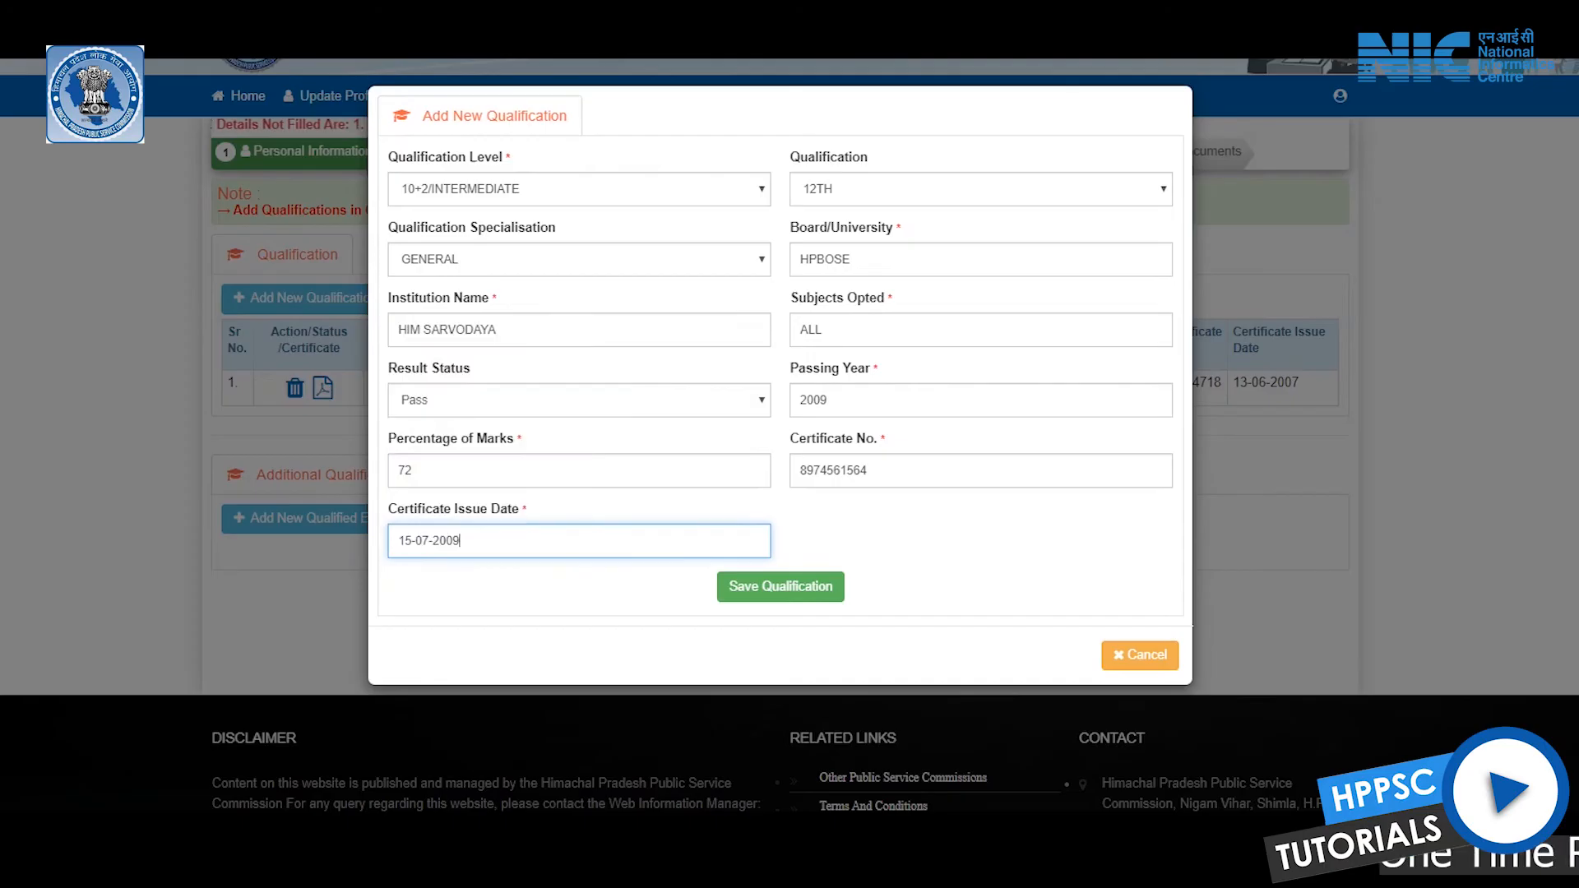
{"action": "left_click", "coordinate": [780, 586]}
{"action": "key", "text": "Return"}
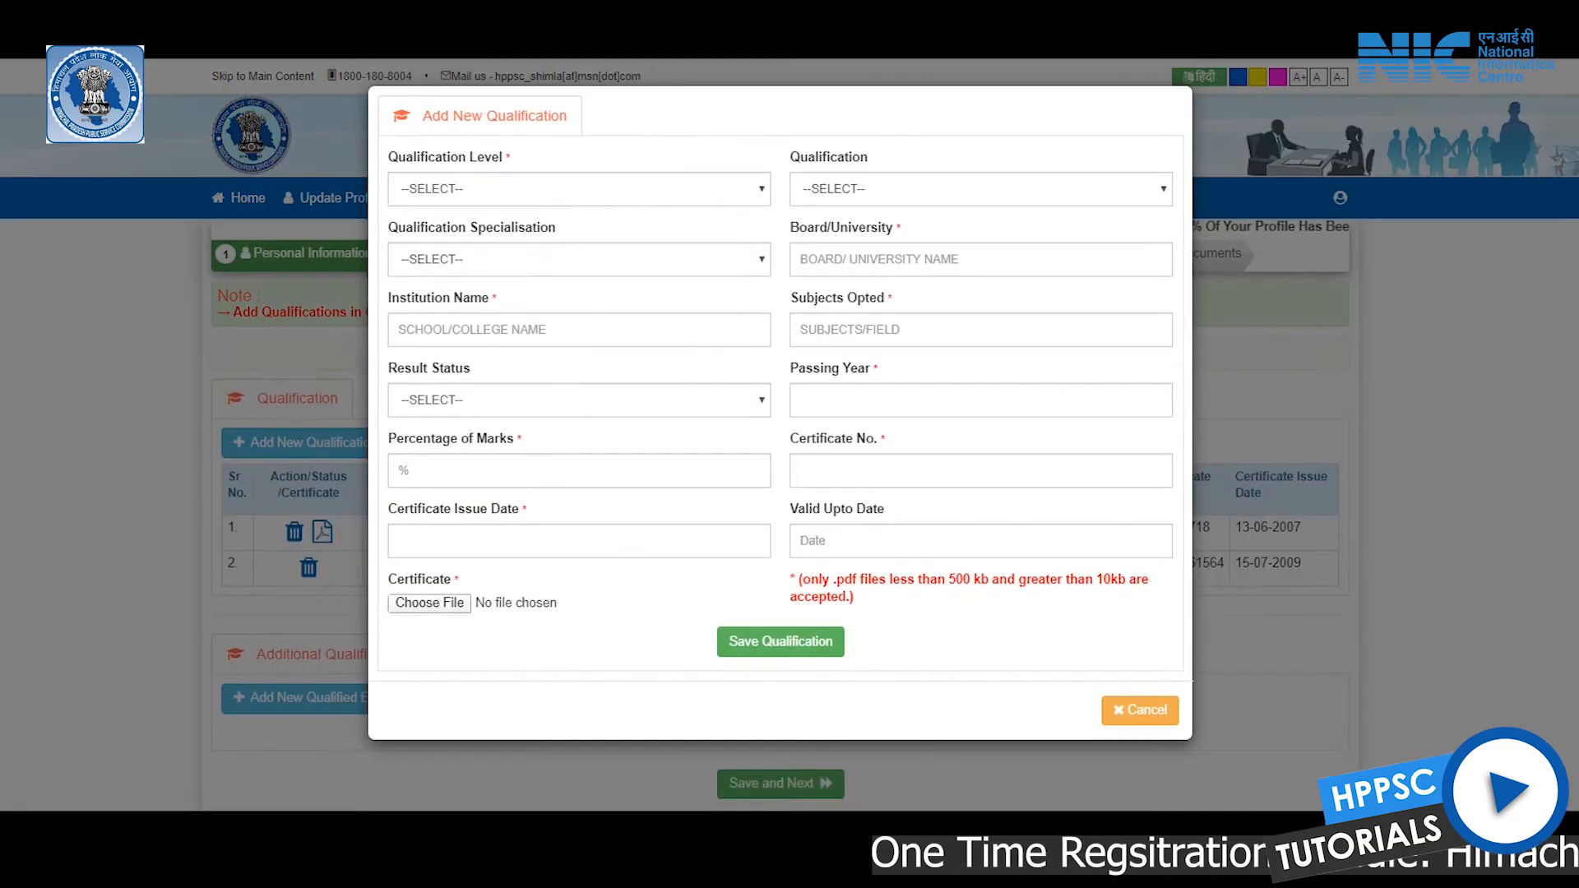
Set the new qualification to GRADUATION, B.A., with GENERAL specialisation
{"action": "left_click", "coordinate": [579, 188]}
{"action": "left_click", "coordinate": [436, 258]}
{"action": "left_click", "coordinate": [981, 188]}
{"action": "left_click", "coordinate": [814, 299]}
{"action": "left_click", "coordinate": [579, 259]}
{"action": "left_click", "coordinate": [430, 300]}
Enter university APG, subject HINDI, result Pass, passing year 2013
{"action": "left_click", "coordinate": [980, 259]}
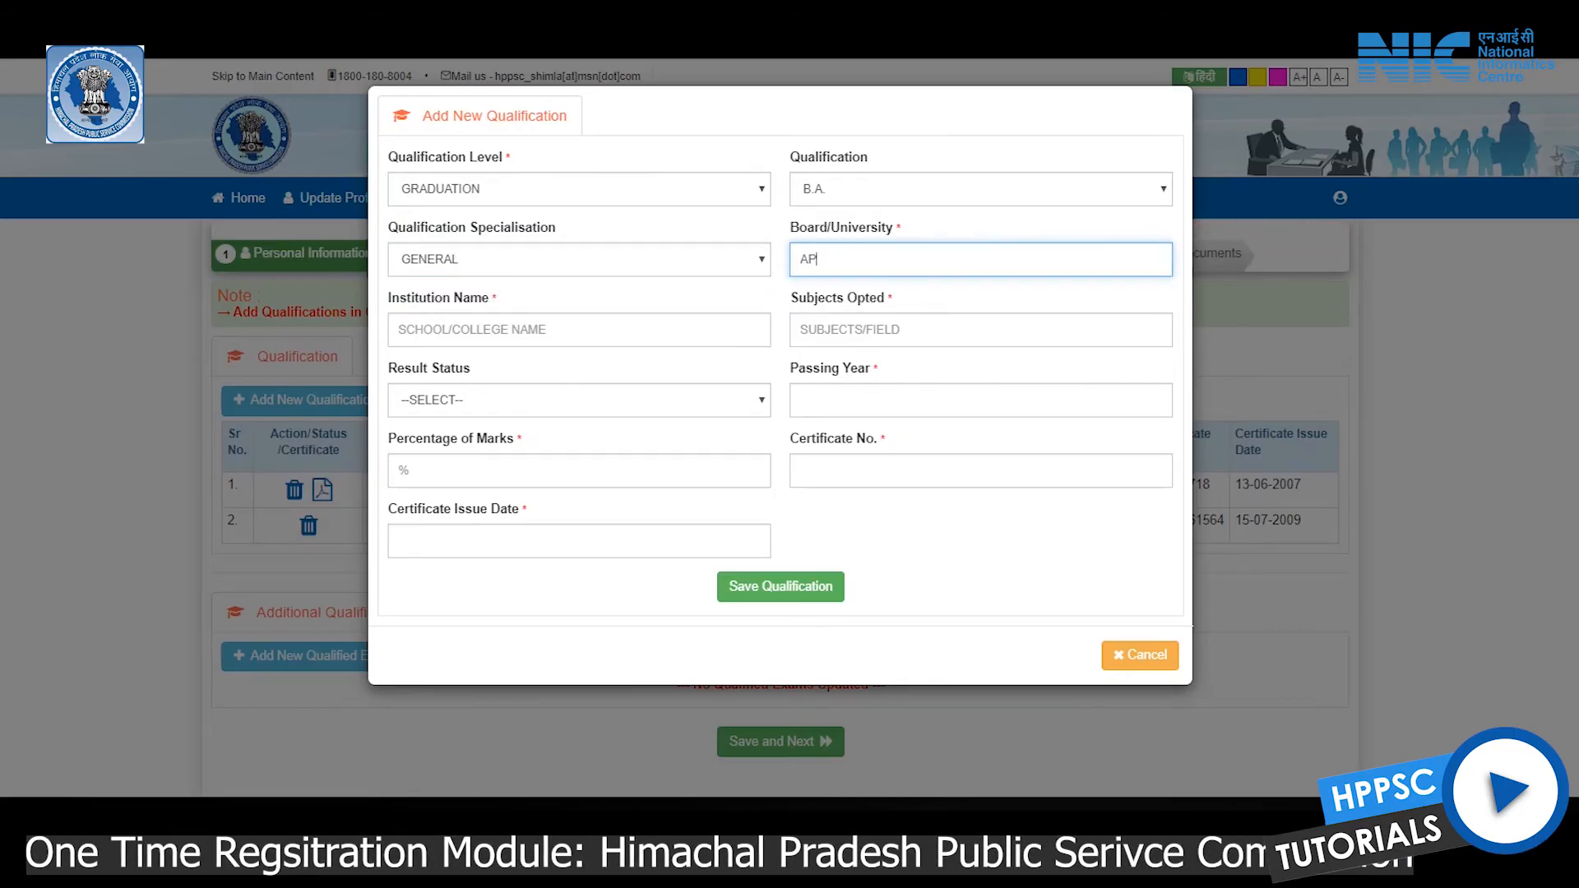
{"action": "left_click", "coordinate": [579, 329]}
{"action": "left_click", "coordinate": [980, 328]}
{"action": "left_click", "coordinate": [579, 400]}
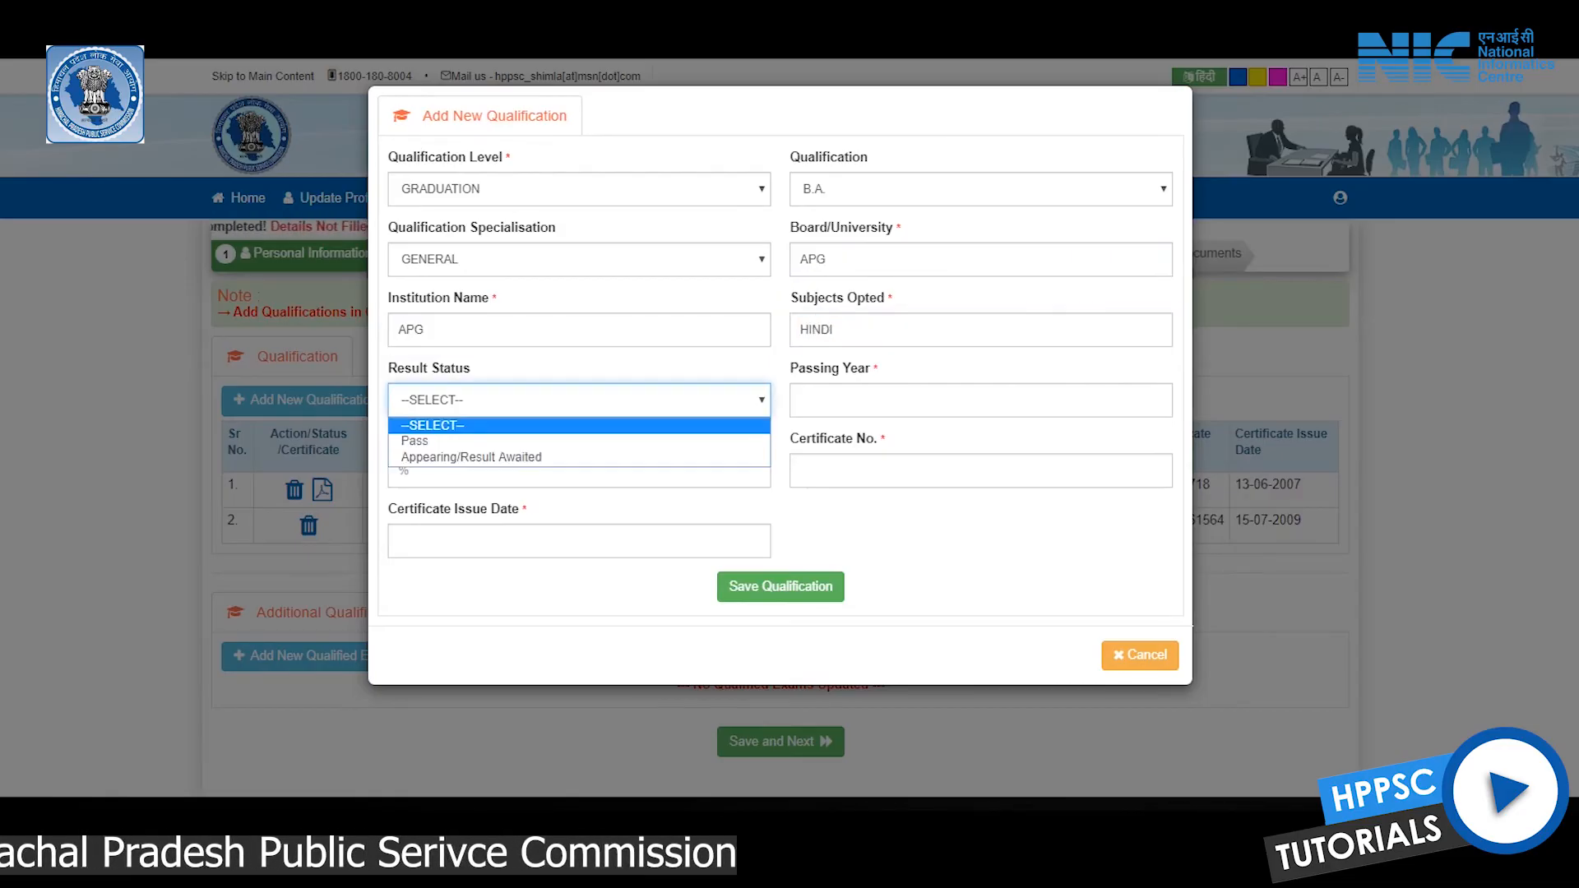
{"action": "left_click", "coordinate": [579, 438]}
{"action": "left_click", "coordinate": [980, 400]}
{"action": "type", "text": "201"}
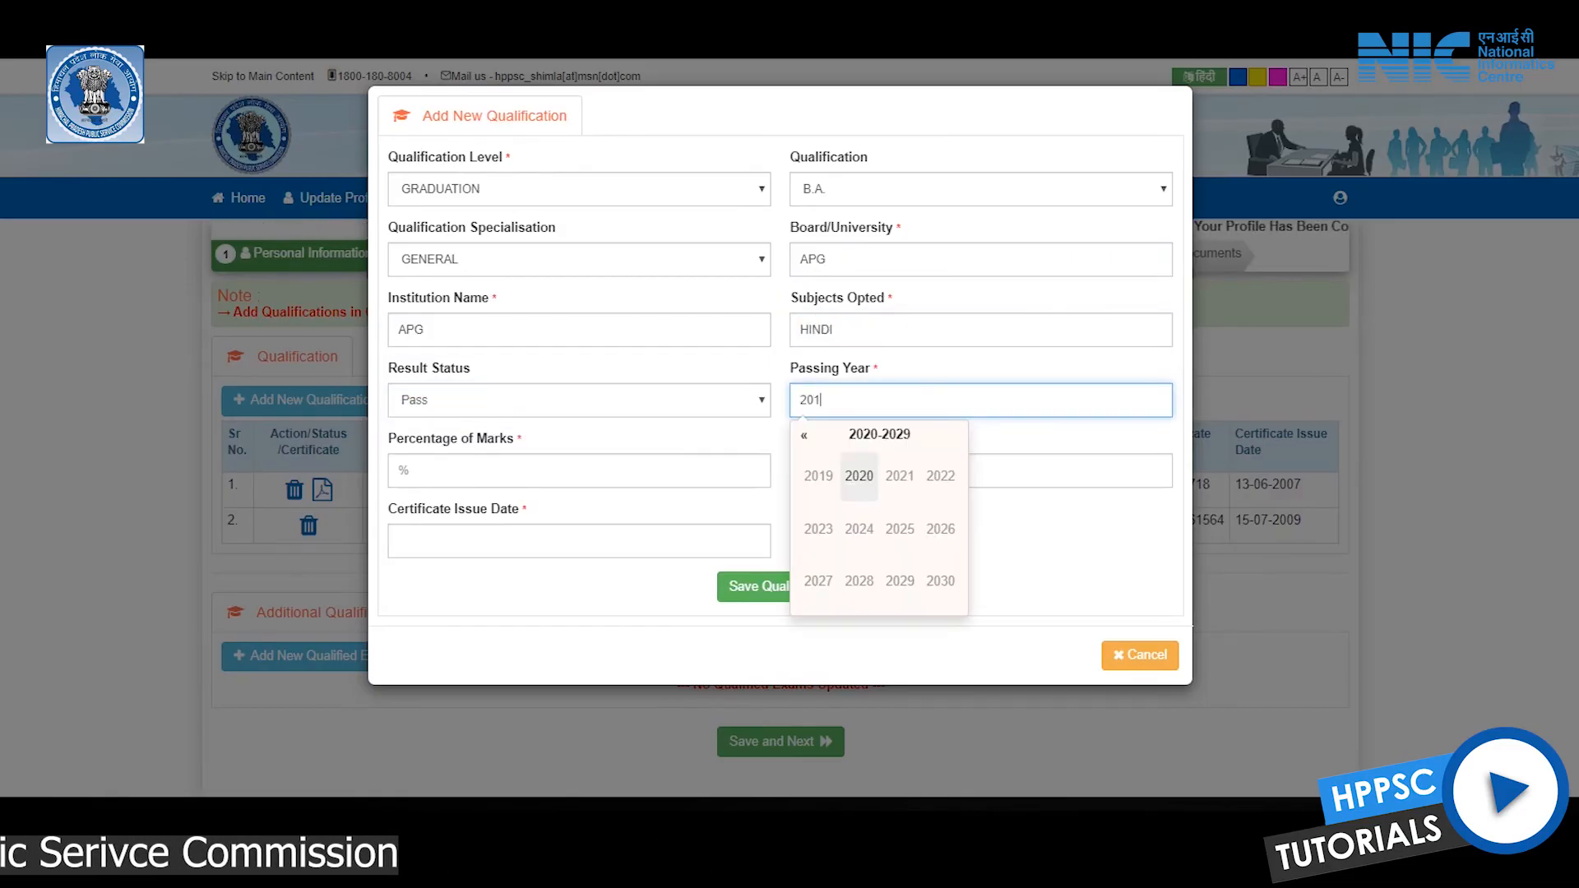
{"action": "type", "text": "3"}
Enter 75% marks, the certificate number and issue date 31-07-2013
{"action": "left_click", "coordinate": [579, 470]}
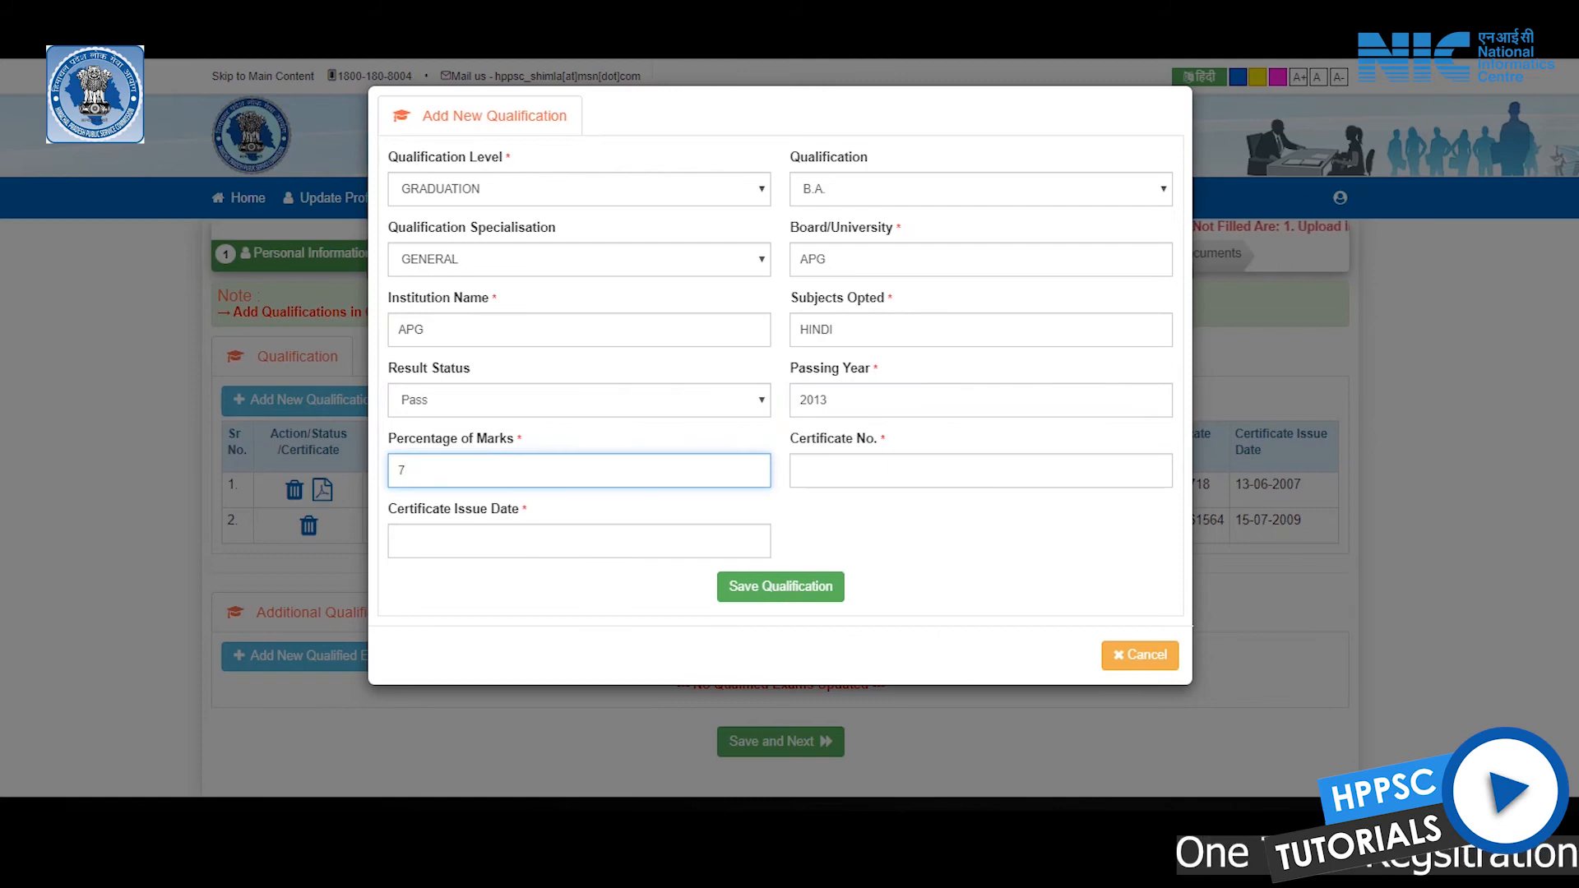
{"action": "left_click", "coordinate": [981, 470]}
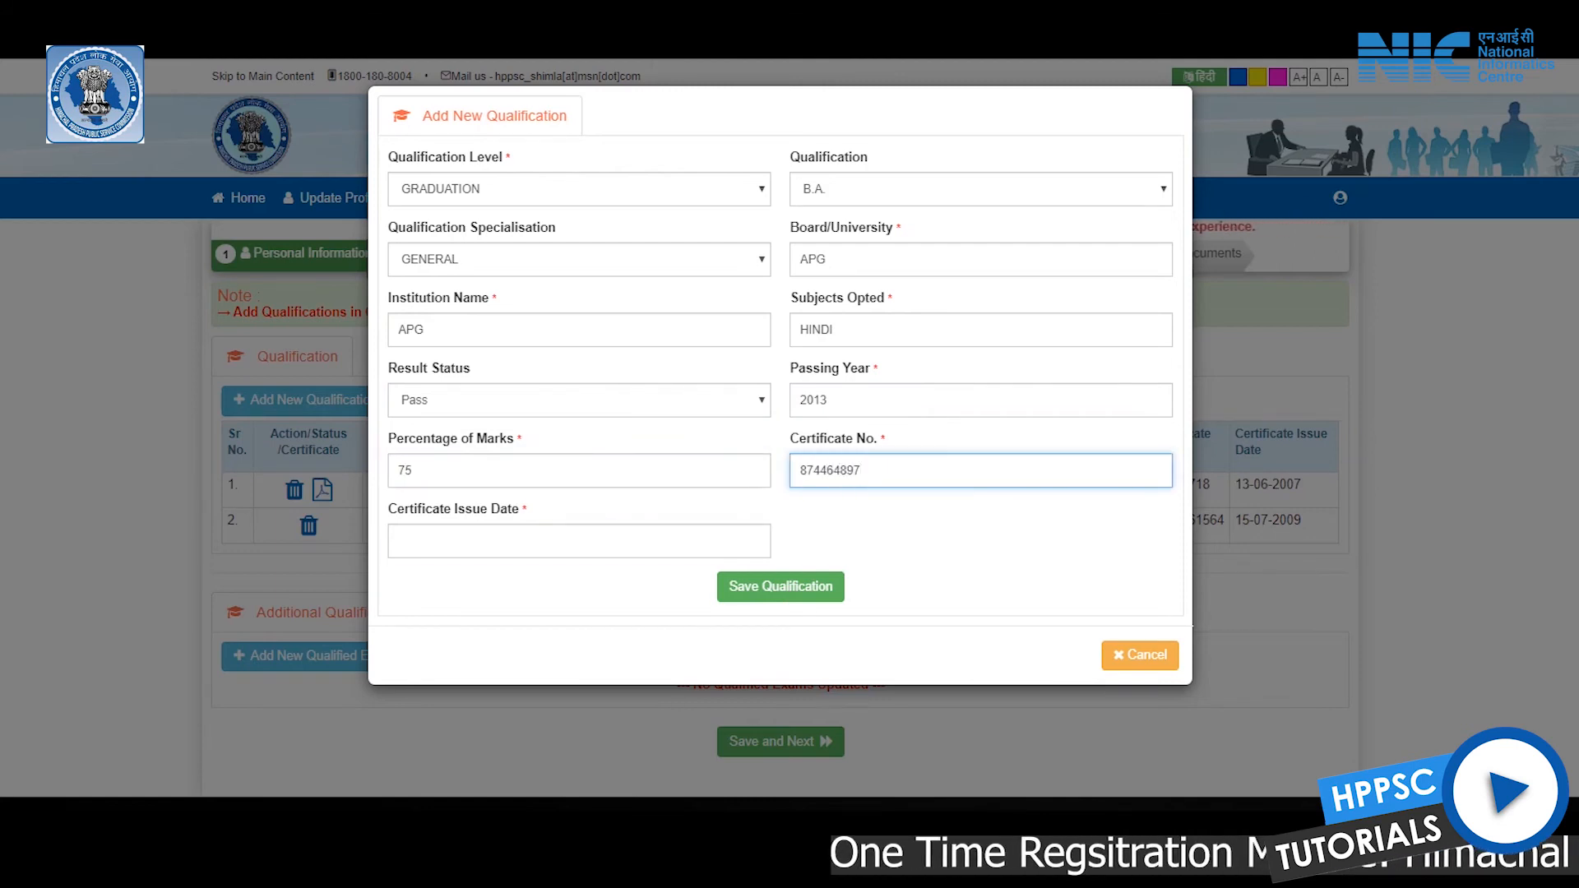
{"action": "left_click", "coordinate": [579, 540]}
{"action": "left_click", "coordinate": [477, 340]}
{"action": "left_click", "coordinate": [476, 340]}
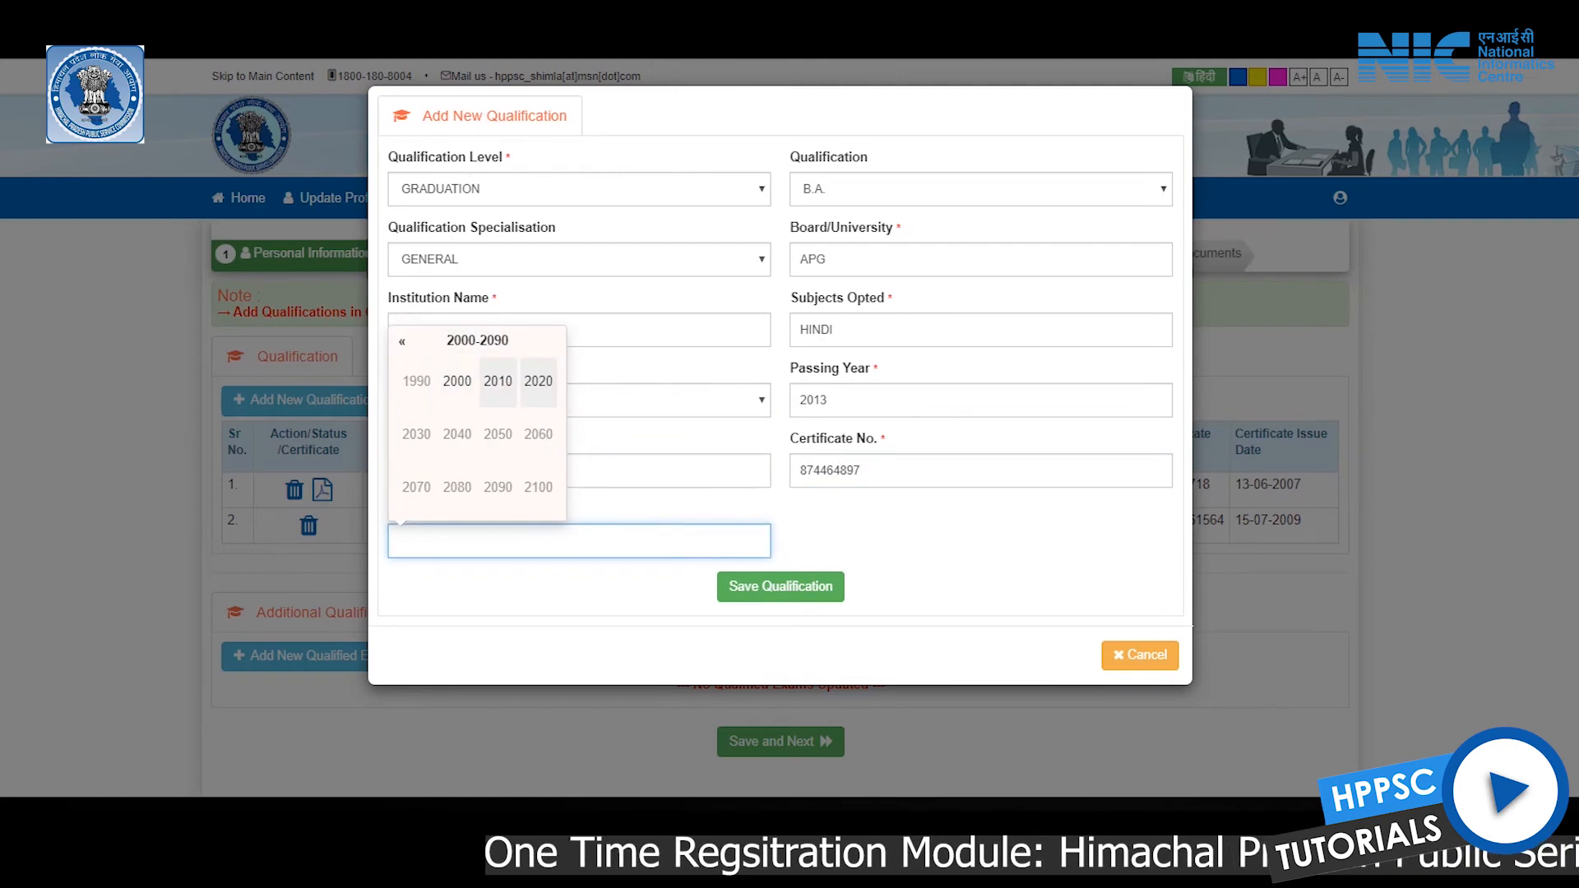
{"action": "left_click", "coordinate": [477, 339]}
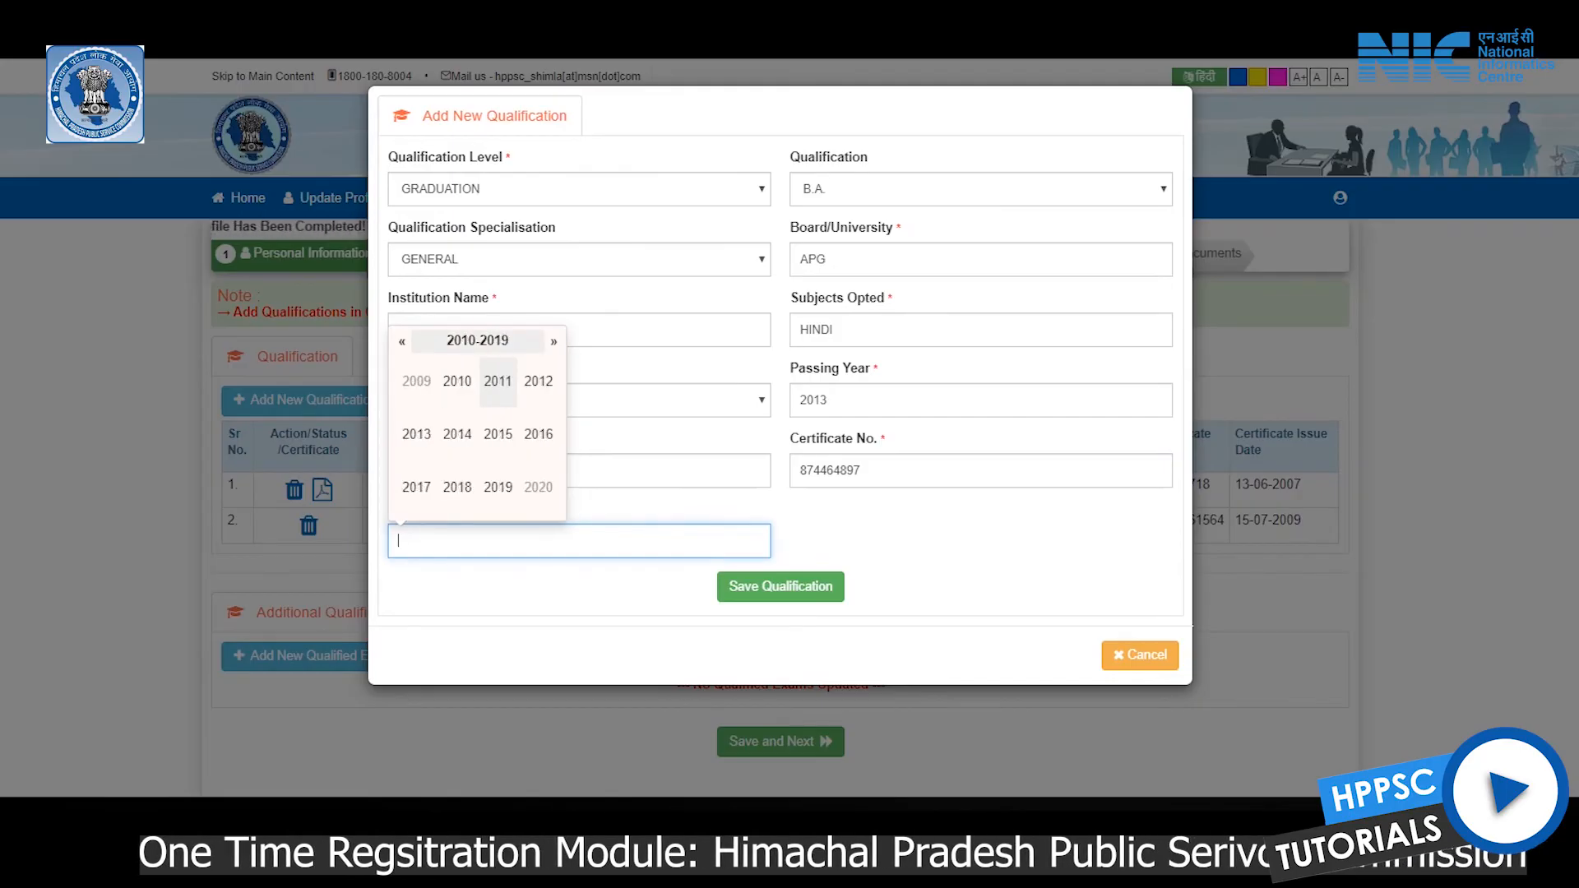
{"action": "left_click", "coordinate": [417, 433]}
{"action": "left_click", "coordinate": [497, 433]}
{"action": "left_click", "coordinate": [485, 476]}
Save the B.A. qualification and continue to the Upload Images step
{"action": "left_click", "coordinate": [781, 586]}
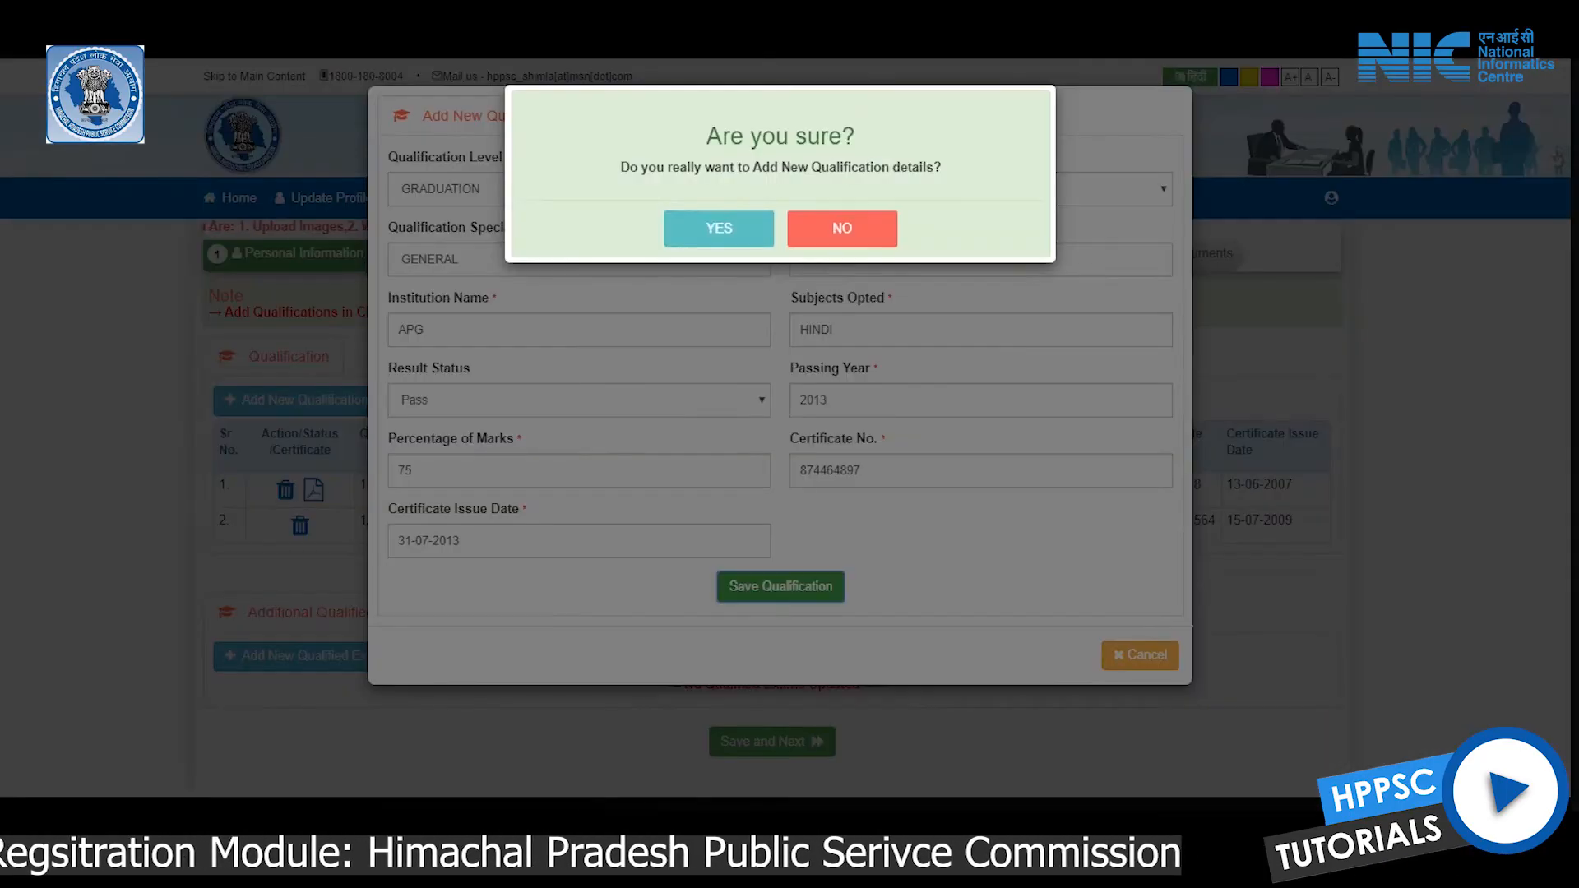
{"action": "key", "text": "Return"}
{"action": "scroll", "coordinate": [789, 434], "scroll_direction": "down", "scroll_amount": 3}
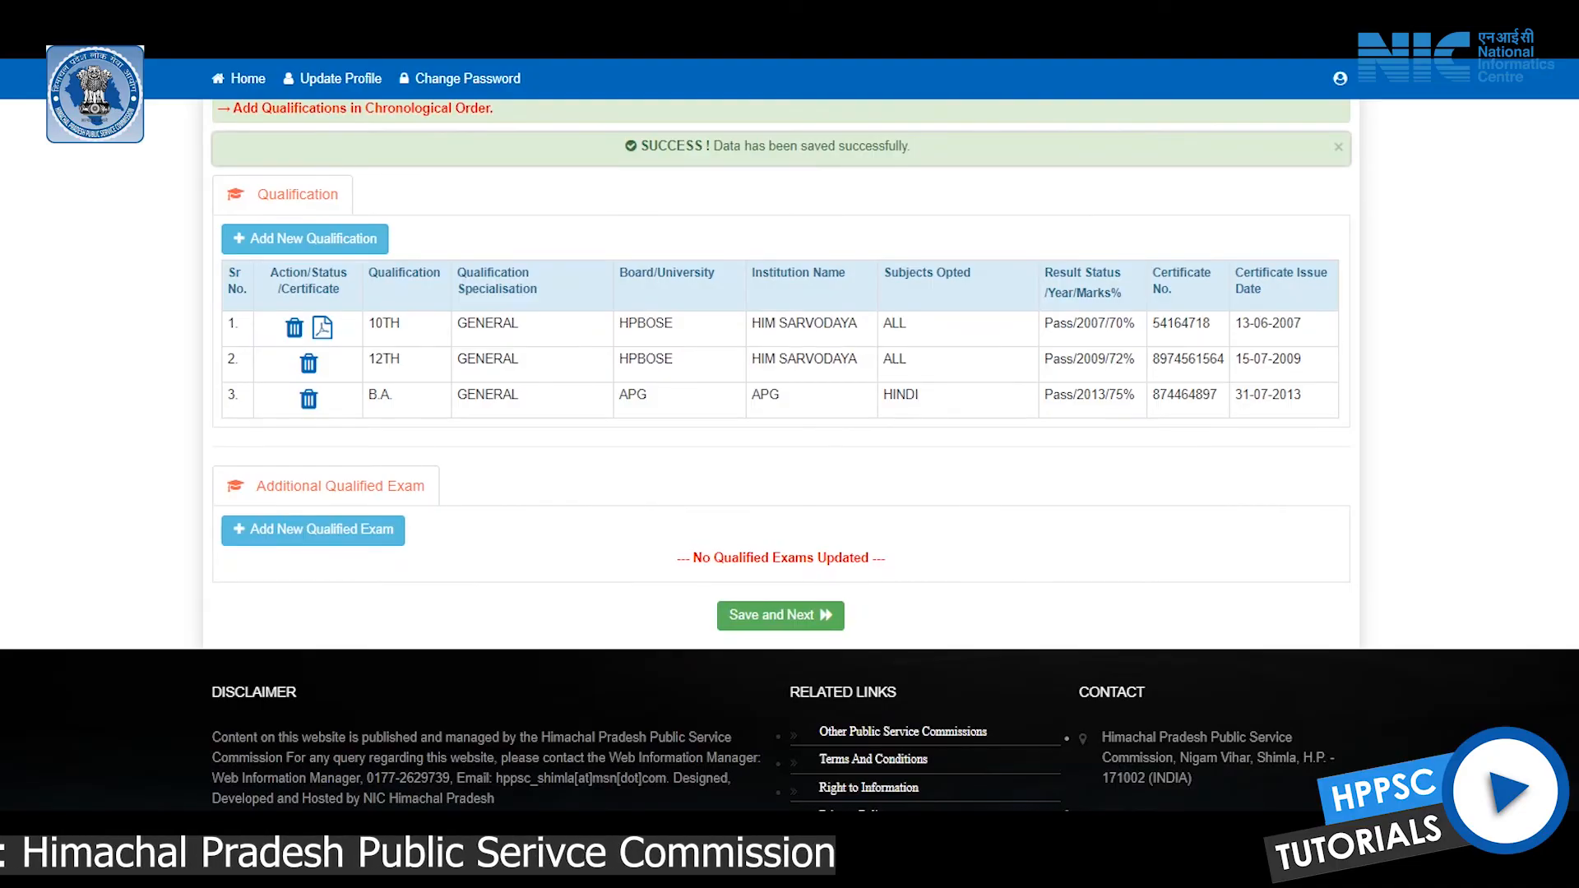
{"action": "left_click", "coordinate": [780, 615]}
Upload images.jpg as the photograph and dummy-signature-clipart-3.png as the signature
{"action": "left_click", "coordinate": [826, 356]}
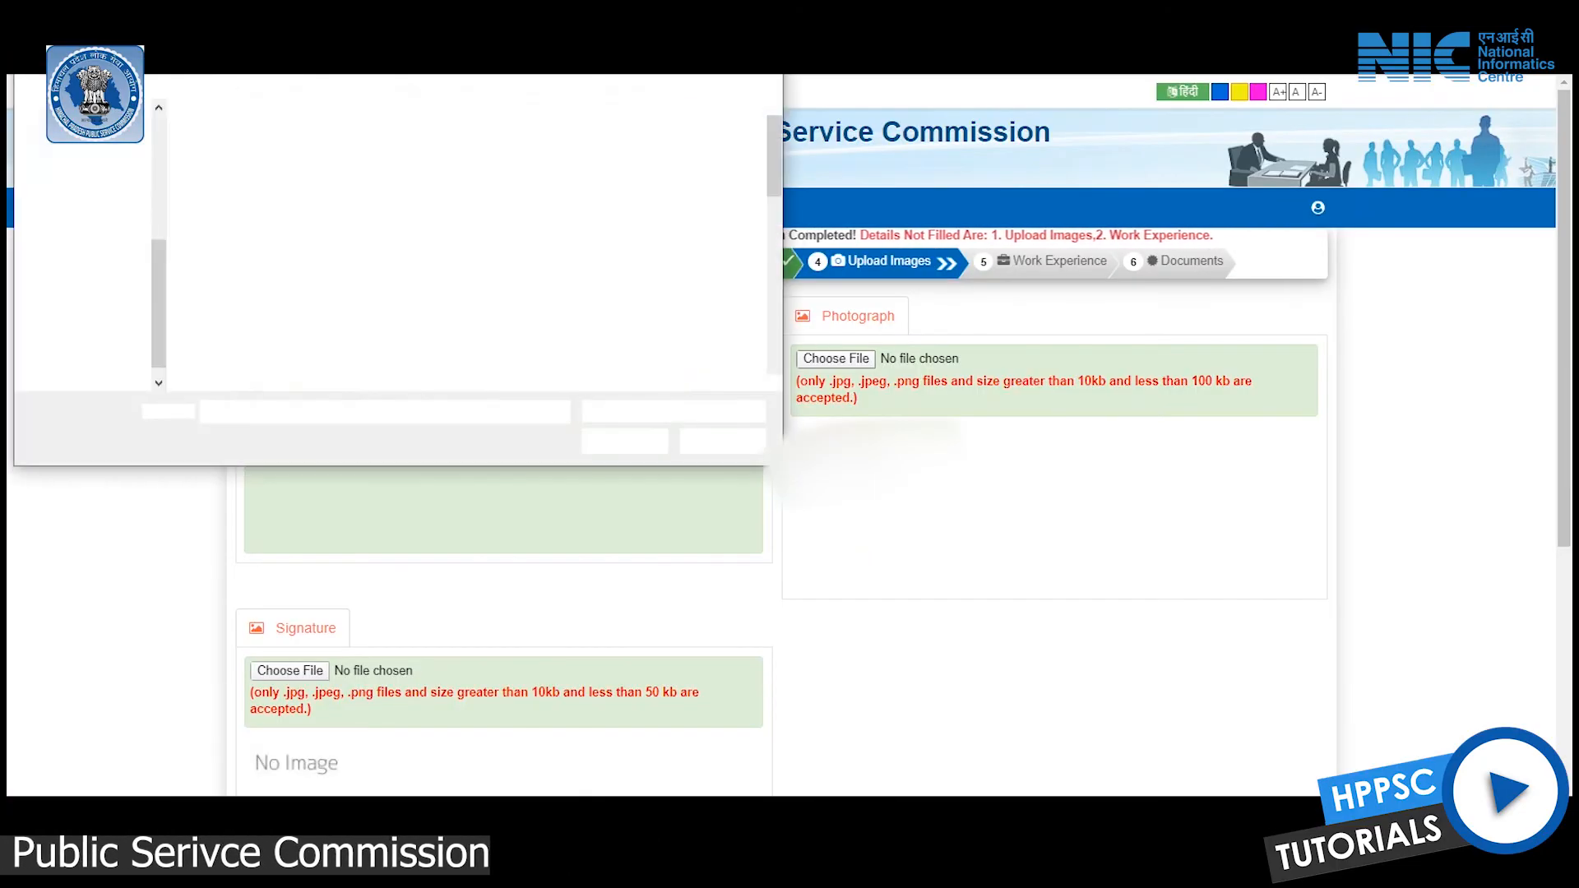
{"action": "double_click", "coordinate": [234, 152]}
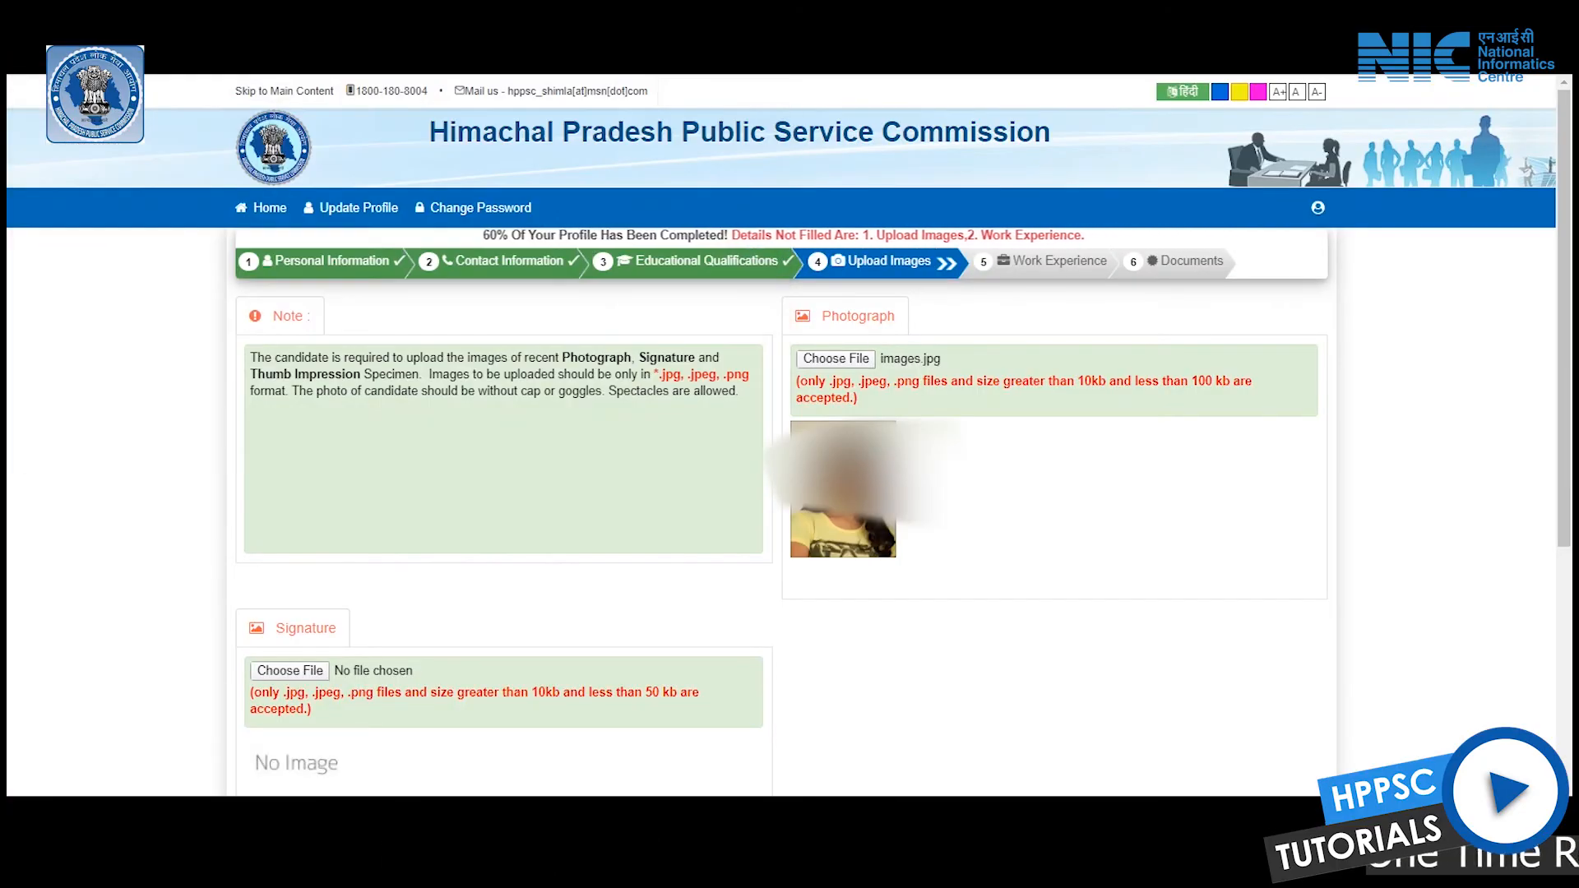
{"action": "left_click", "coordinate": [289, 671]}
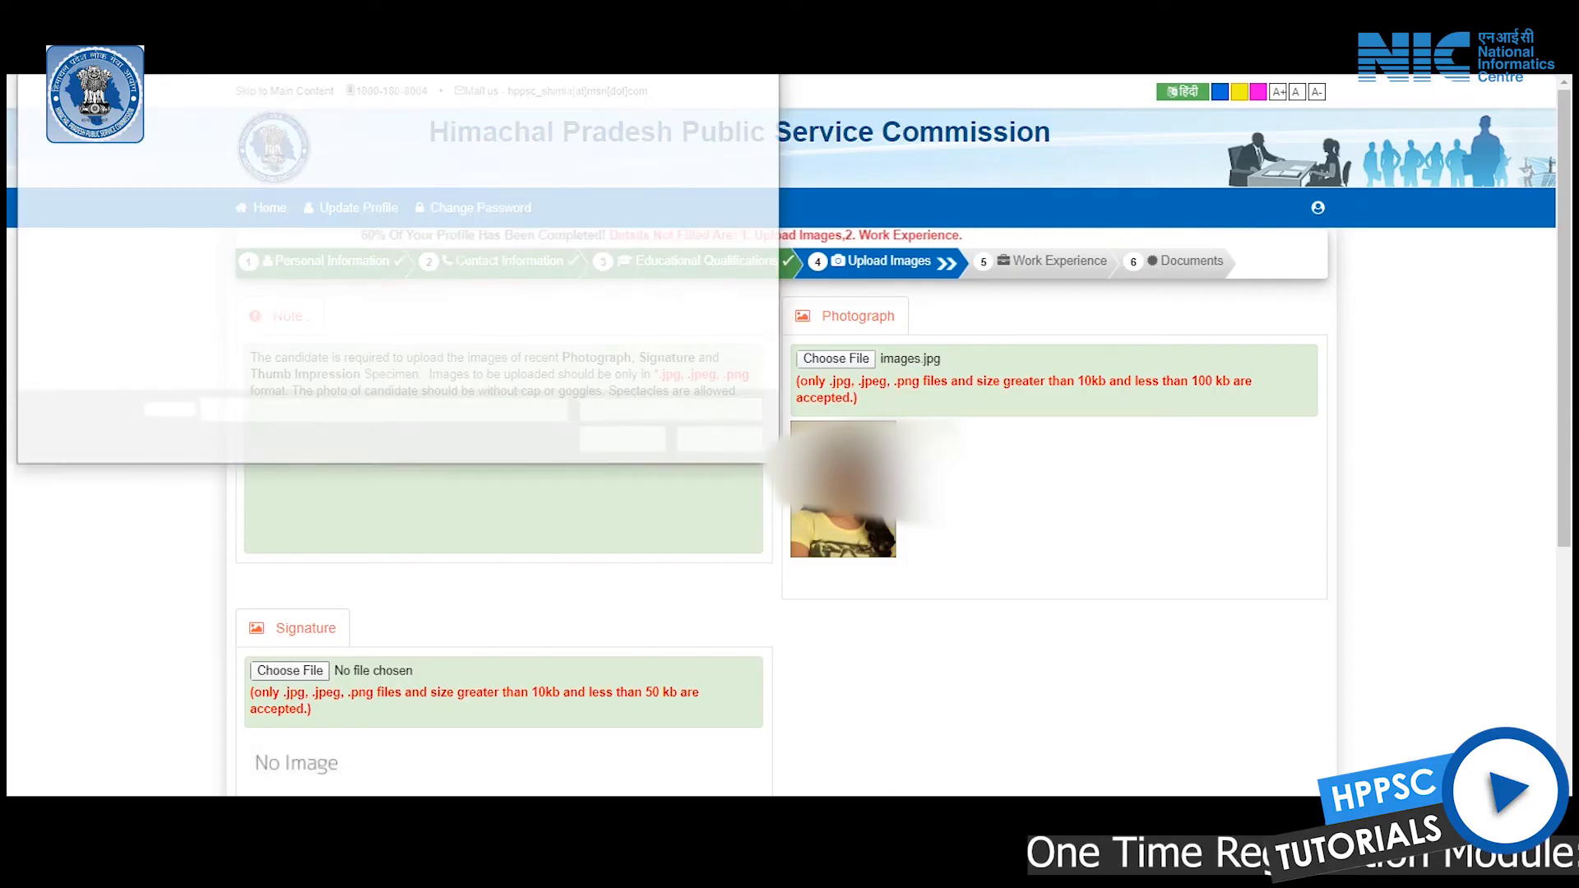
{"action": "left_click", "coordinate": [236, 325]}
{"action": "key", "text": "Return"}
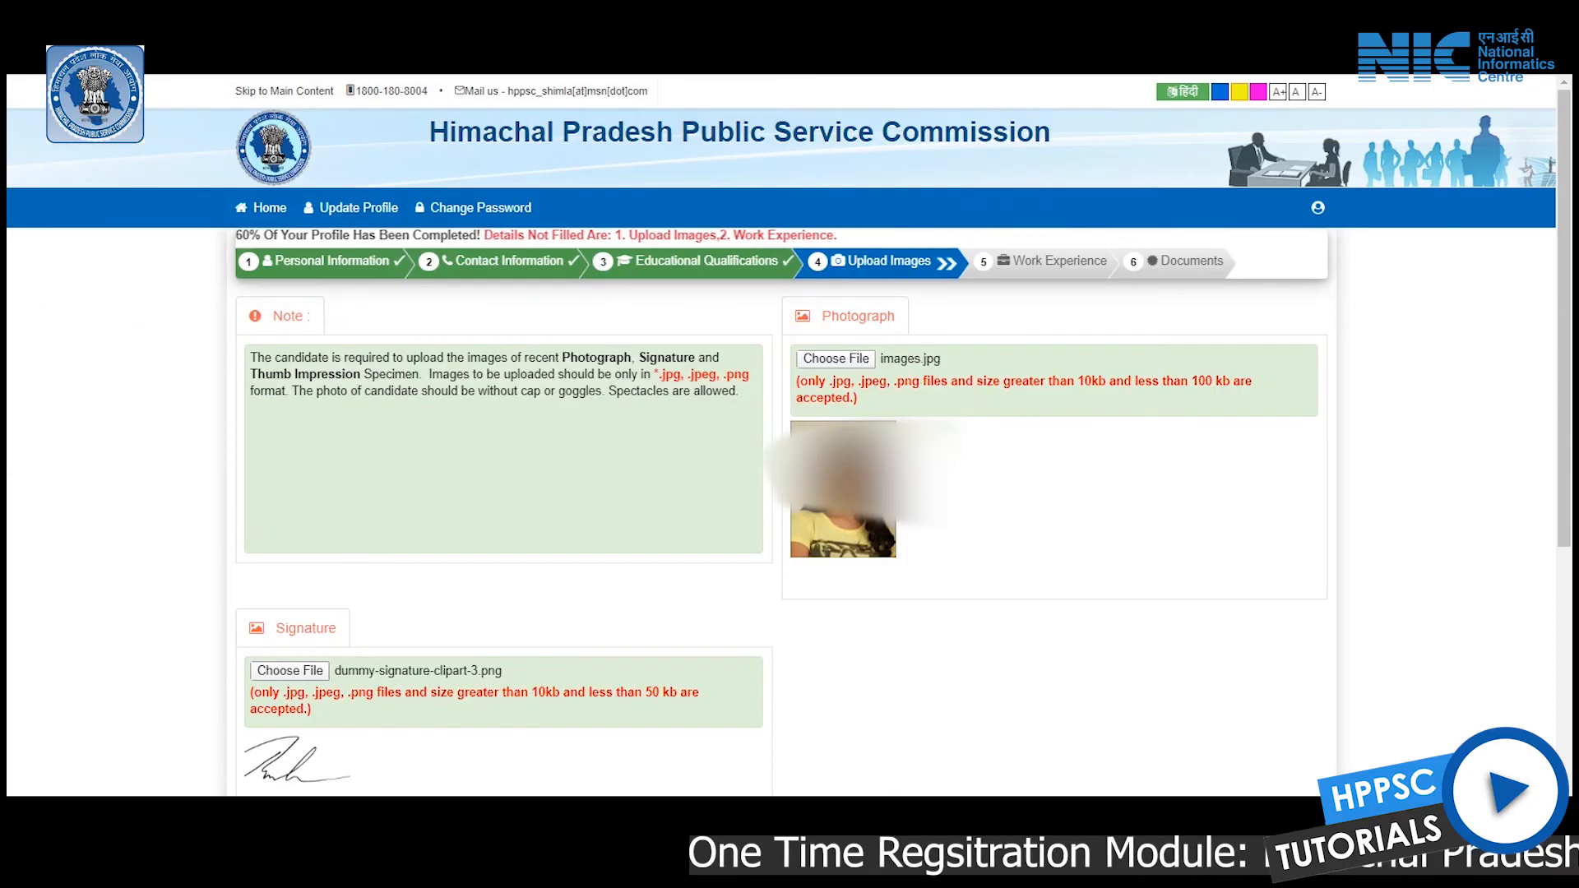
{"action": "scroll", "coordinate": [781, 411], "scroll_direction": "down", "scroll_amount": 3}
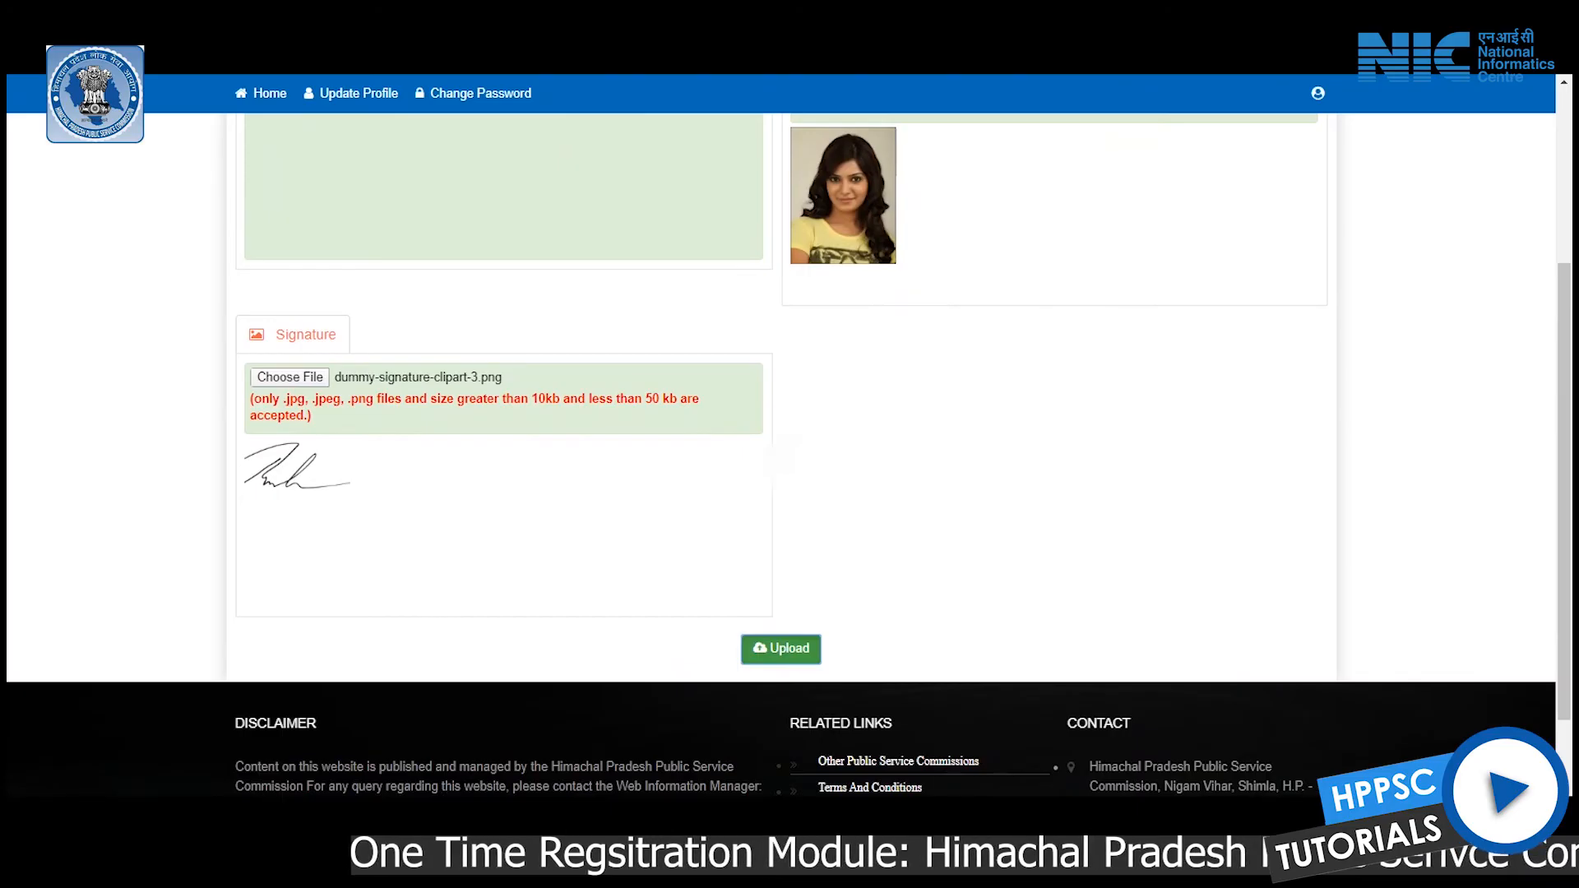
{"action": "left_click", "coordinate": [719, 648]}
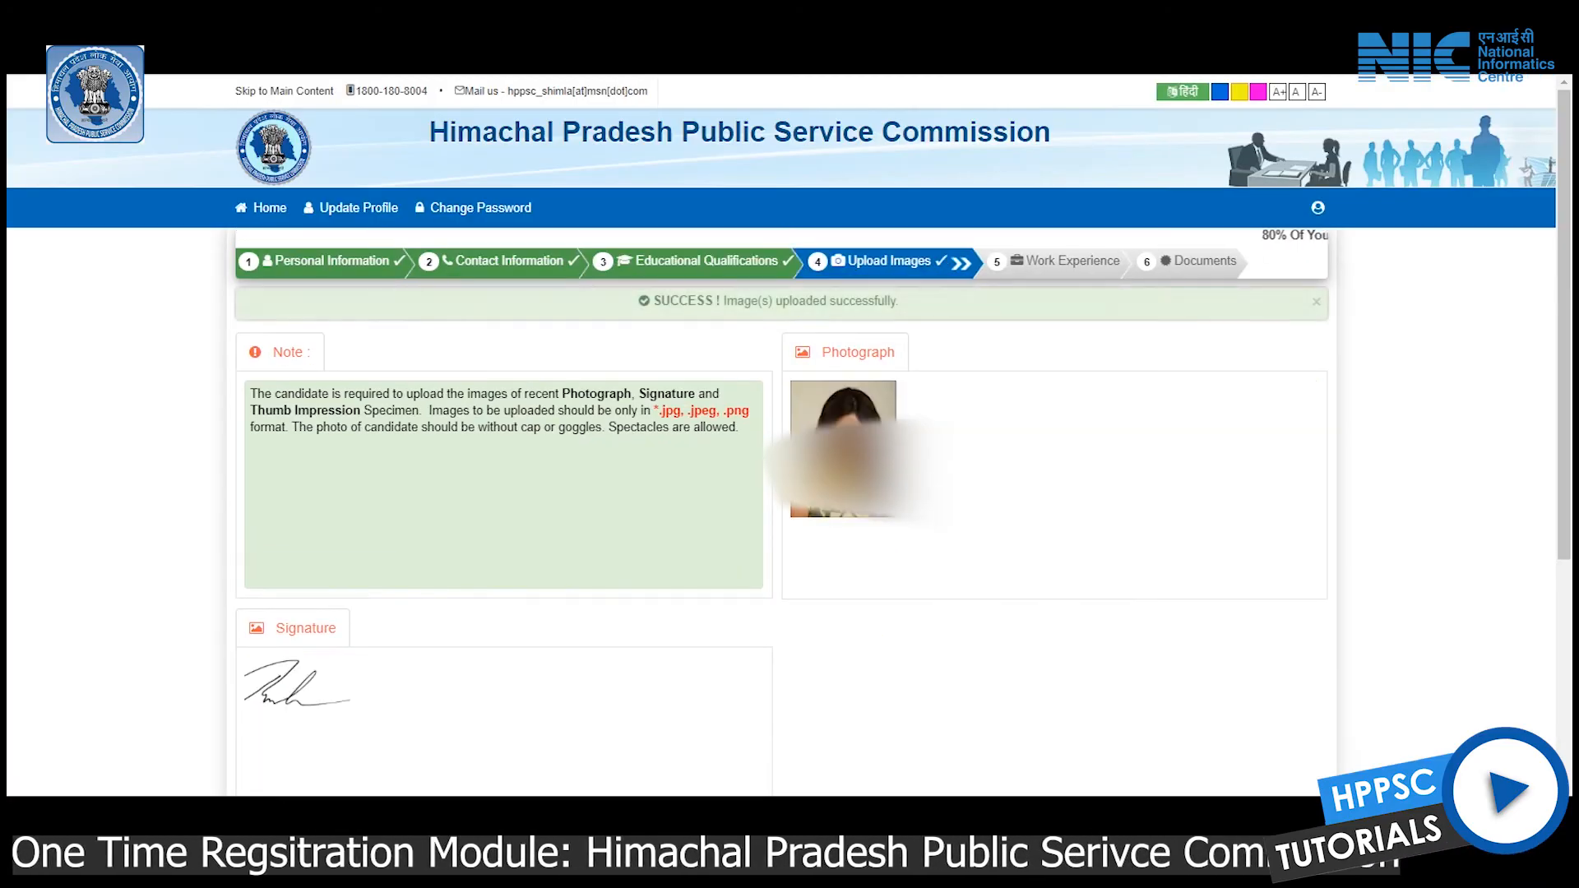
Save the images and answer NO to work experience
{"action": "scroll", "coordinate": [789, 411], "scroll_direction": "down", "scroll_amount": 1}
{"action": "scroll", "coordinate": [789, 411], "scroll_direction": "down", "scroll_amount": 4}
{"action": "left_click", "coordinate": [812, 516]}
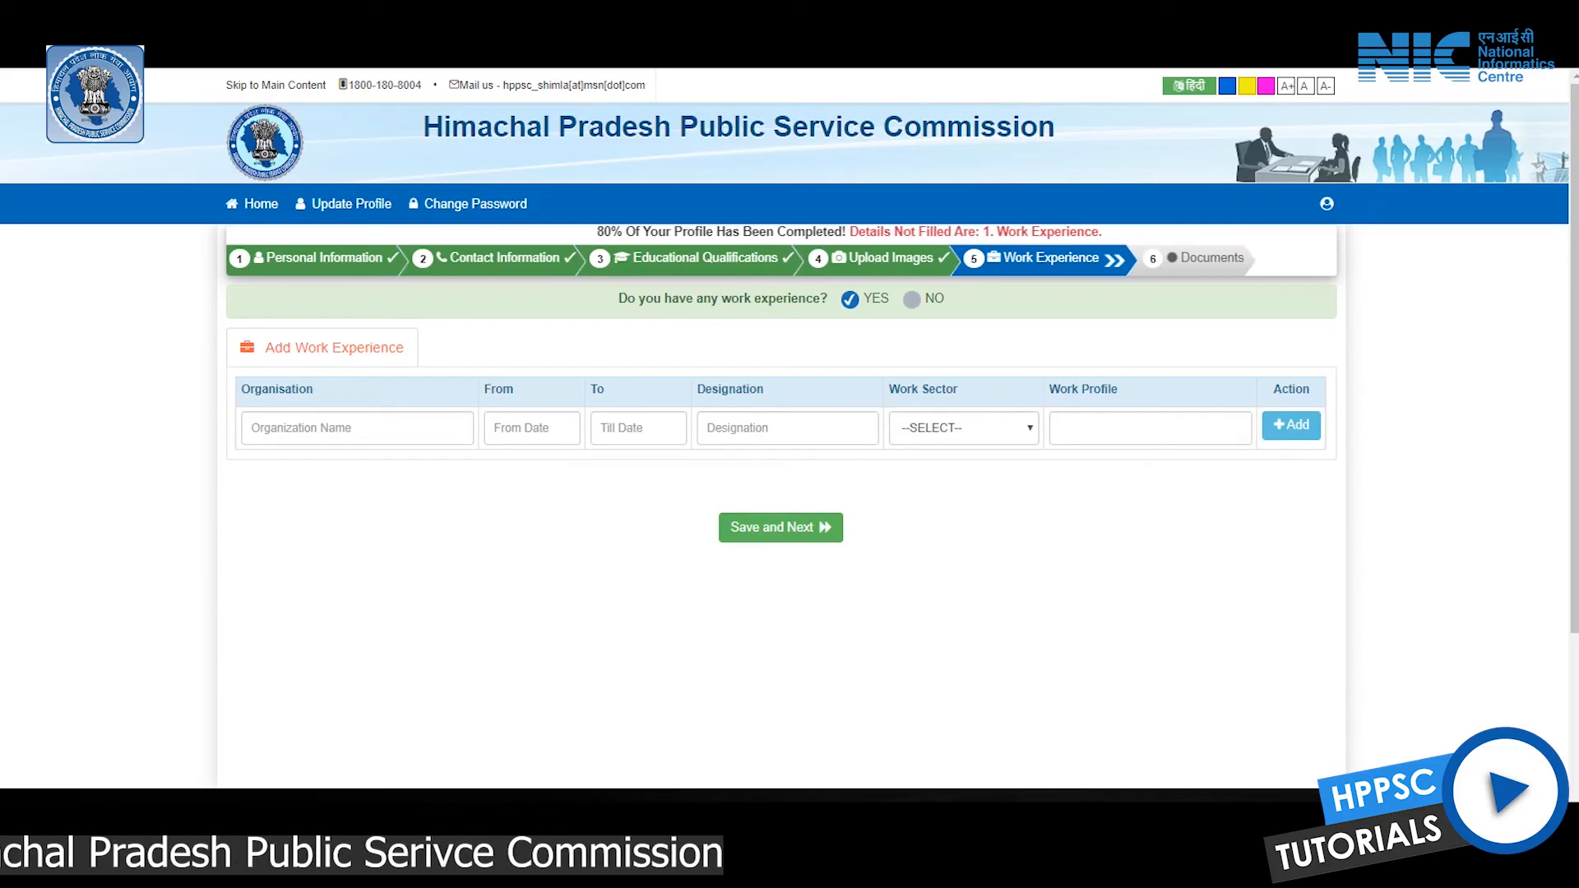
{"action": "left_click", "coordinate": [911, 298]}
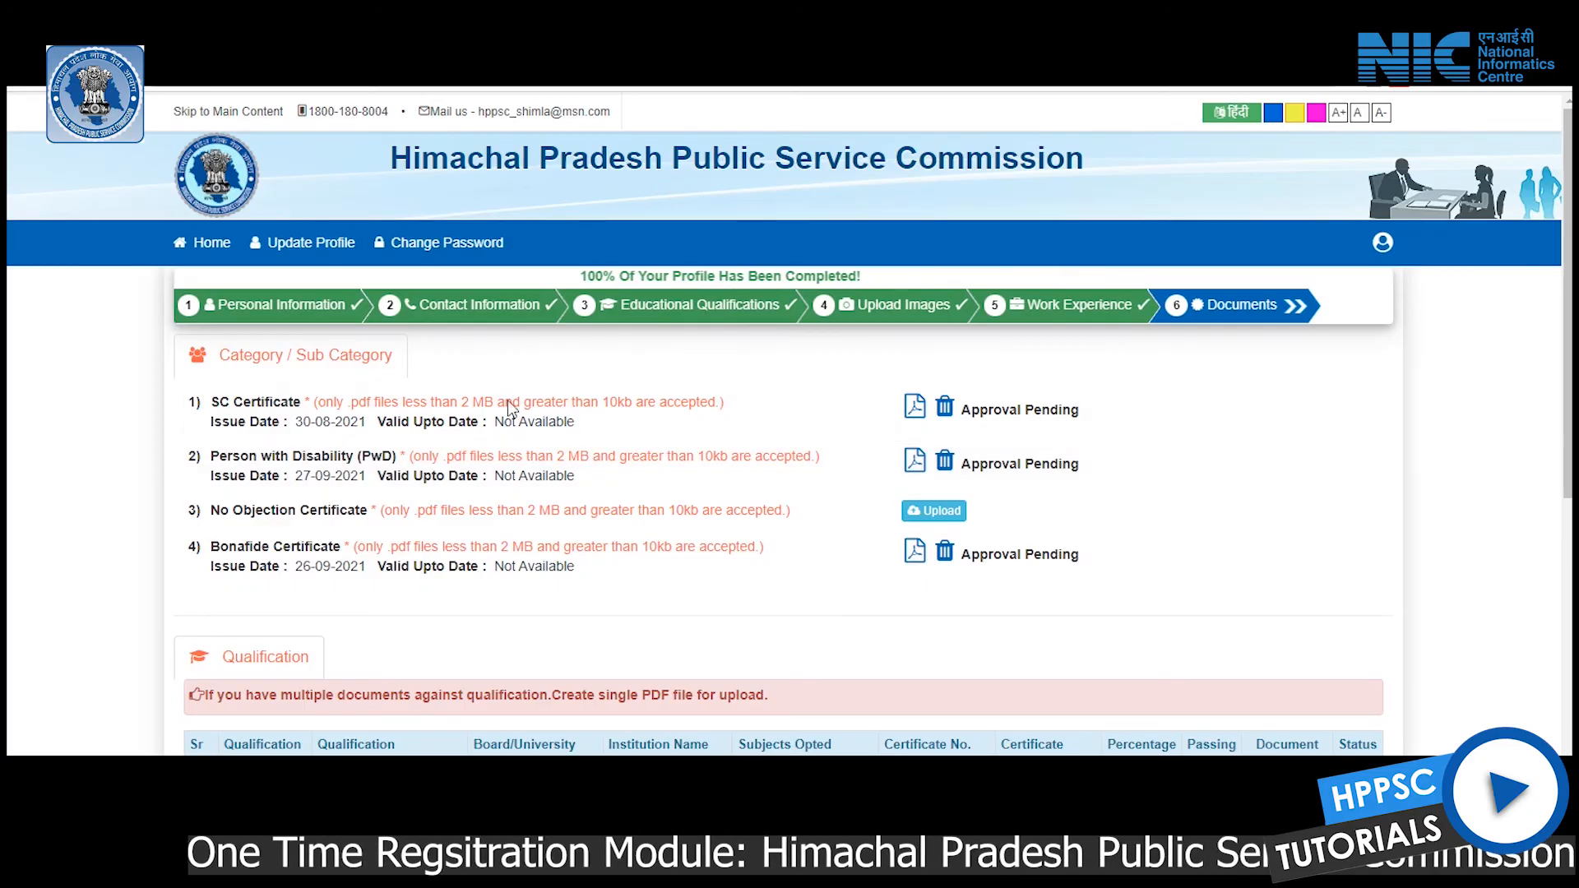
Scroll through the Documents page to review it
{"action": "scroll", "coordinate": [1164, 680], "scroll_direction": "down", "scroll_amount": 3}
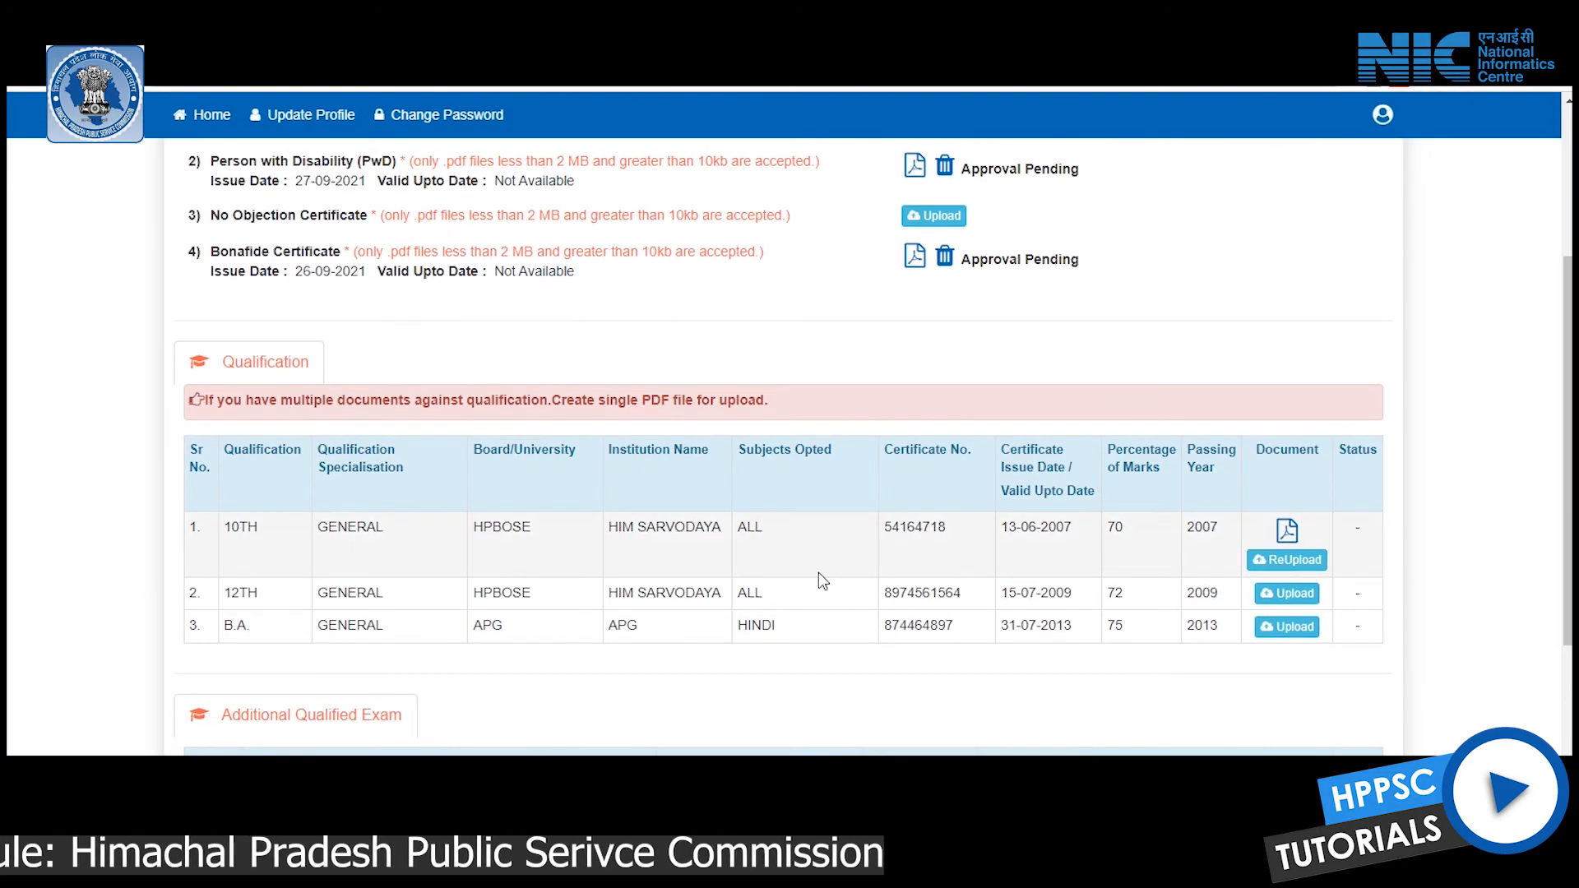
{"action": "scroll", "coordinate": [849, 642], "scroll_direction": "down", "scroll_amount": 1}
{"action": "scroll", "coordinate": [849, 642], "scroll_direction": "up", "scroll_amount": 5}
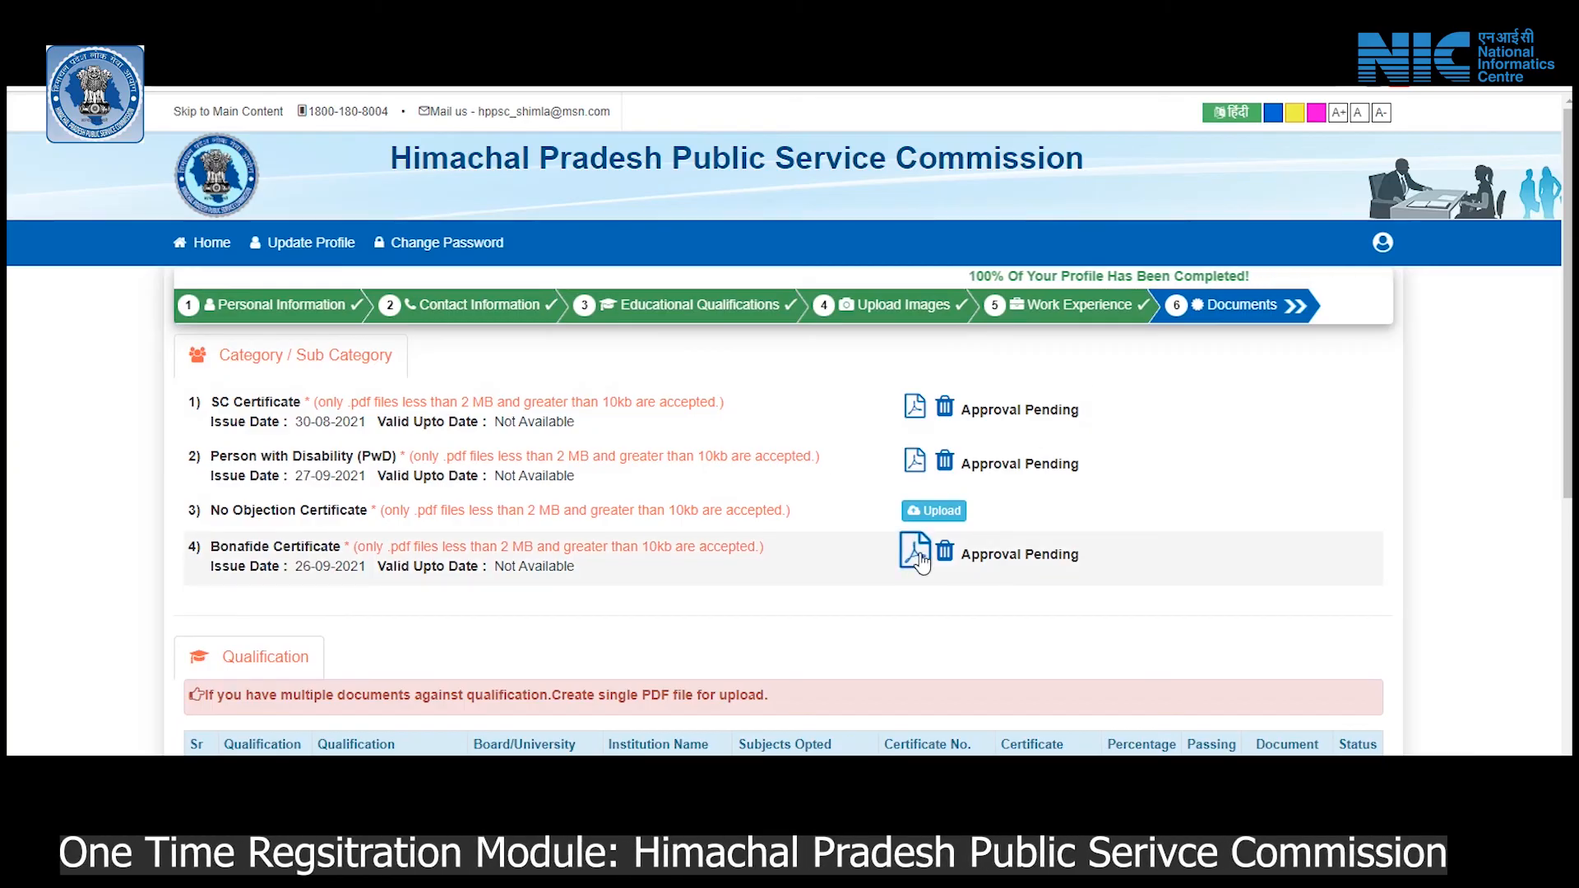
{"action": "scroll", "coordinate": [918, 559], "scroll_direction": "down", "scroll_amount": 1}
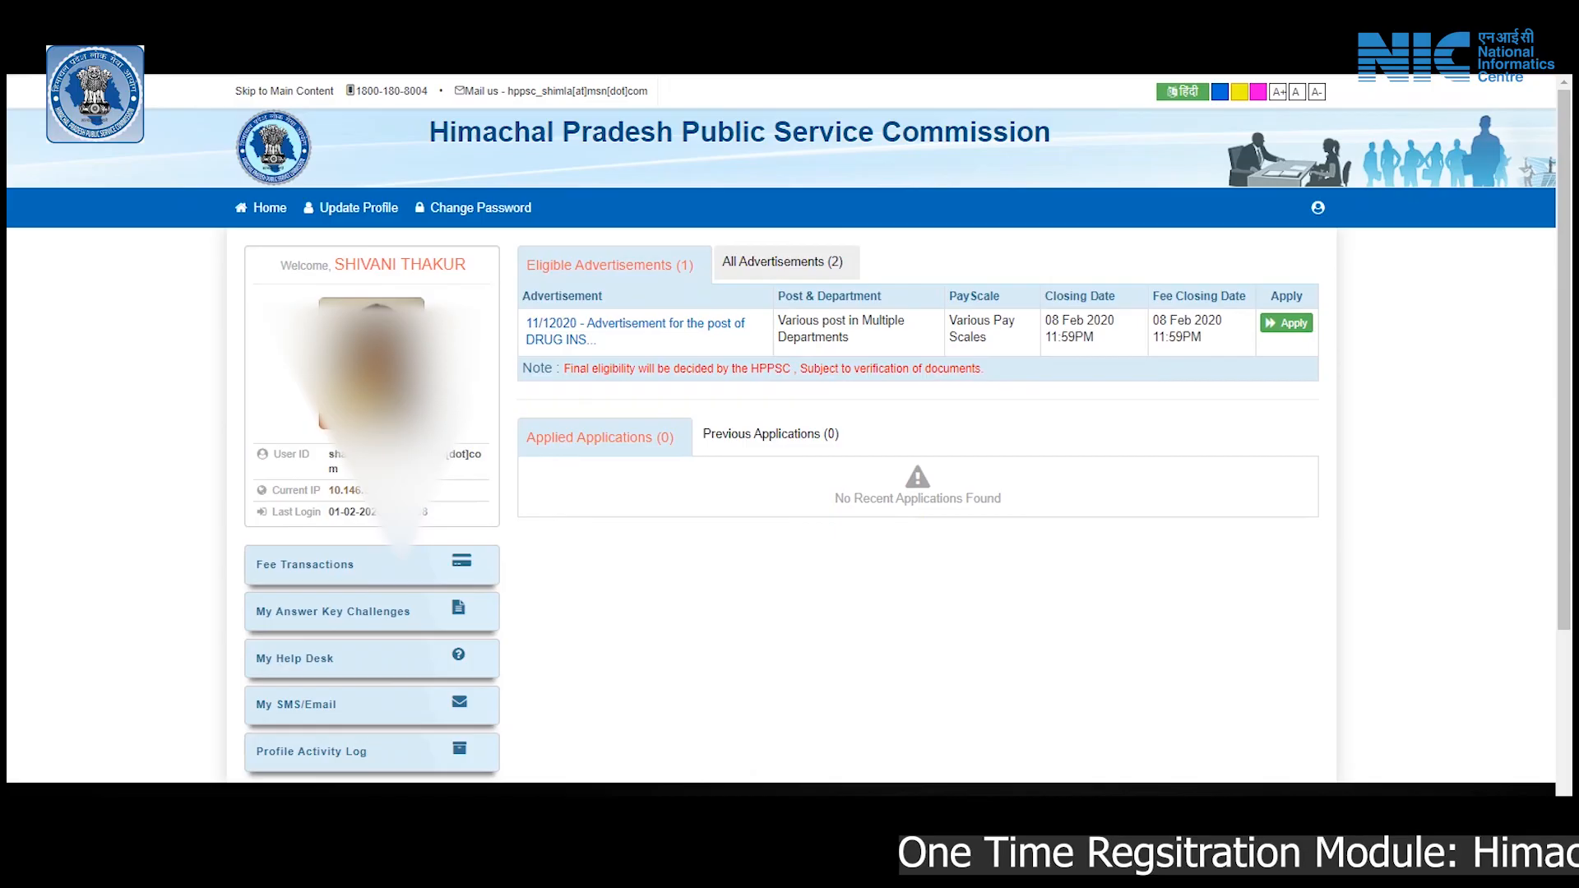
{"action": "left_click", "coordinate": [782, 261]}
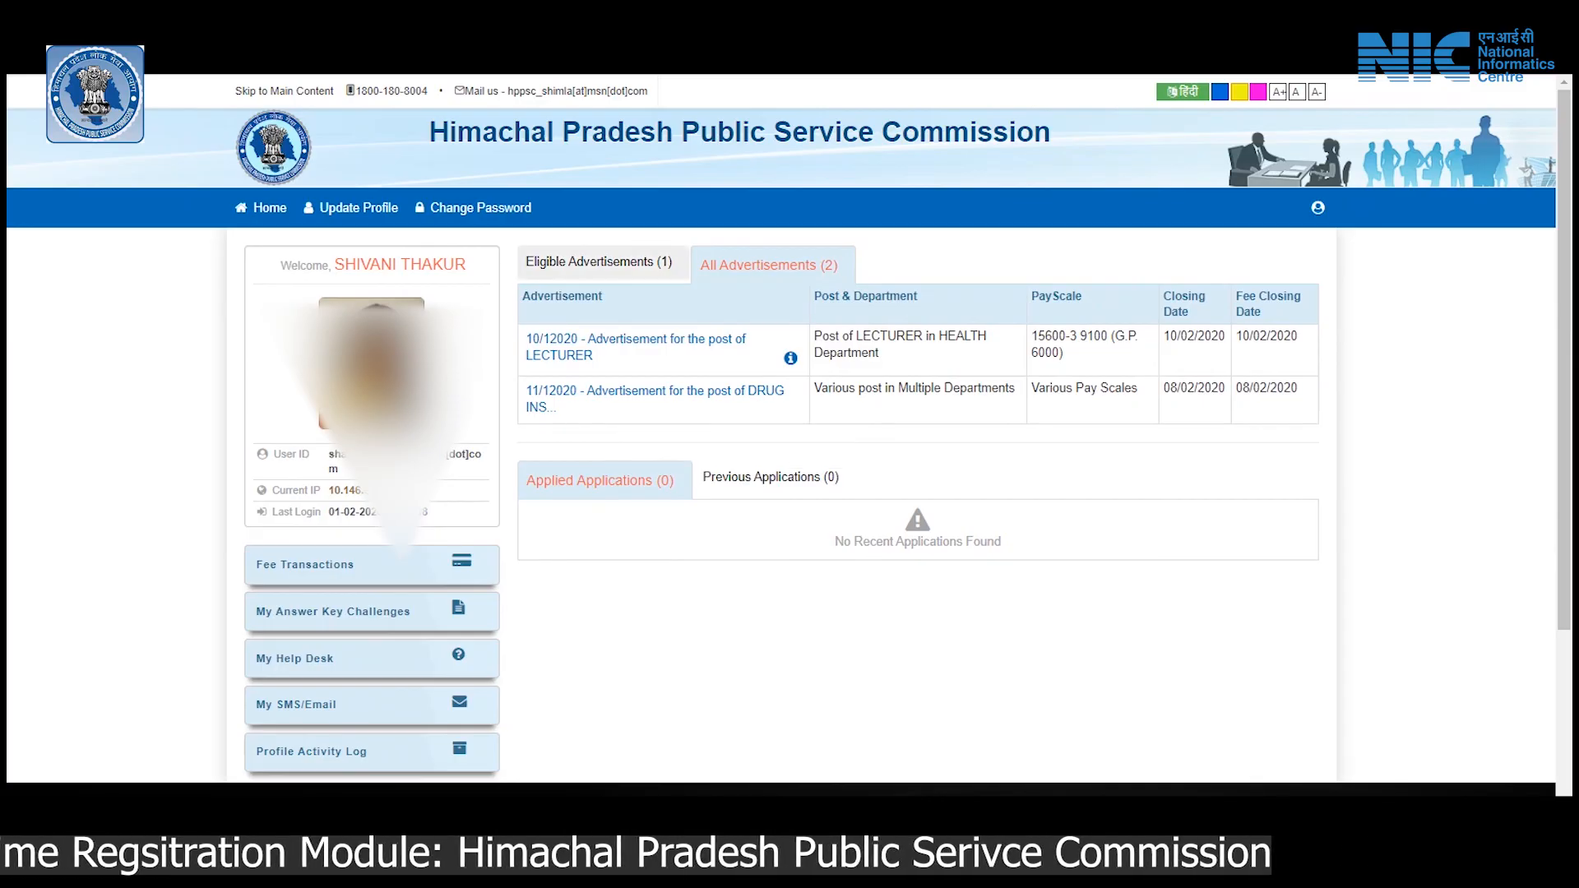
{"action": "left_click", "coordinate": [598, 261]}
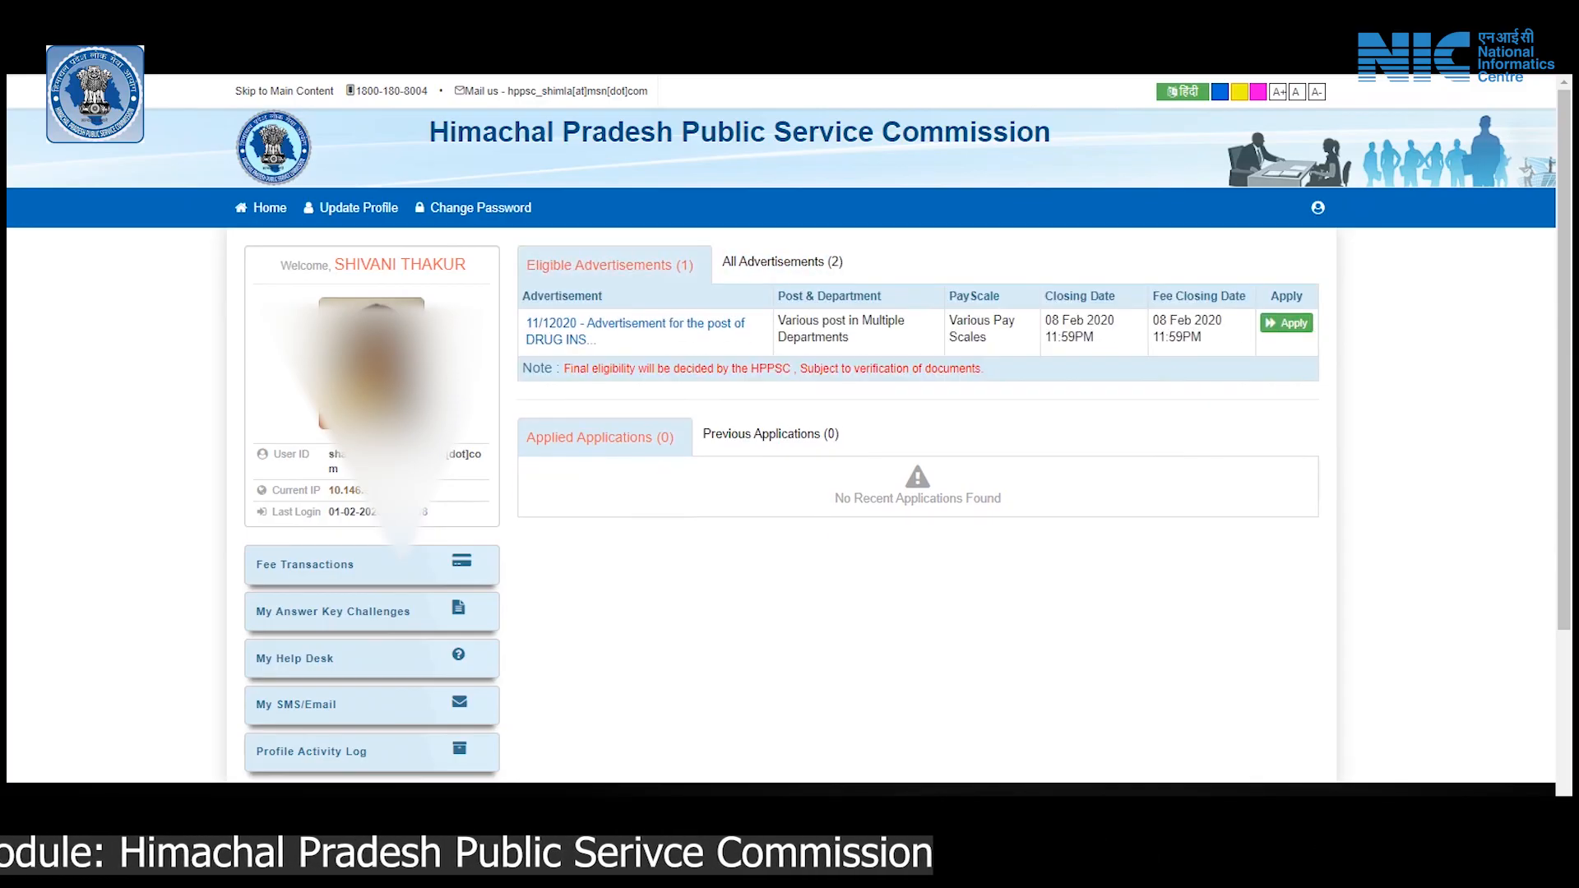